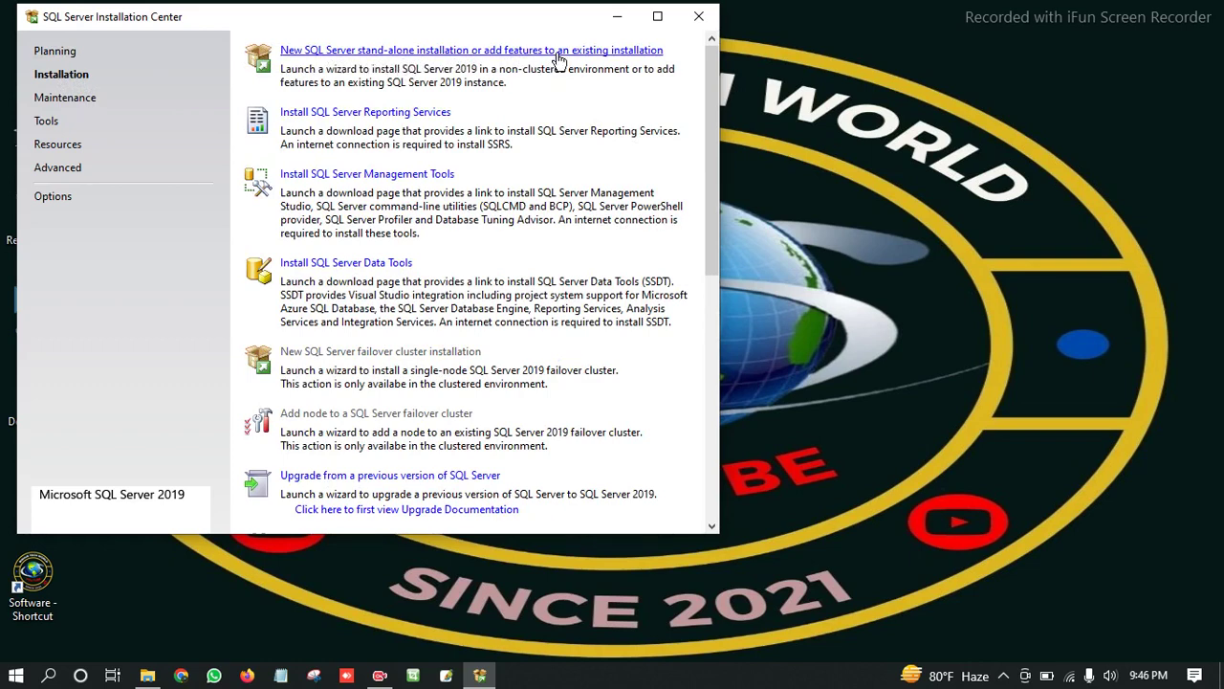
Launch the new stand-alone SQL Server 2019 installation wizard from the Installation page.
left_click(516, 54)
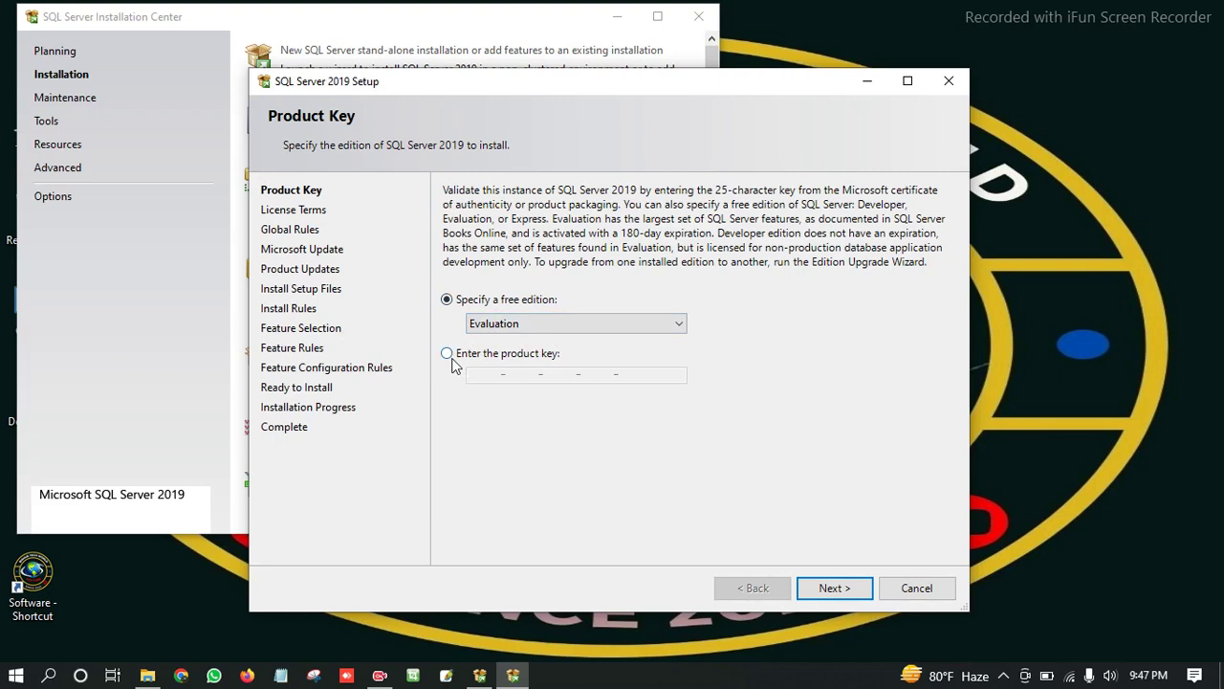
Keep the free Evaluation edition on the Product Key page and continue.
left_click(843, 588)
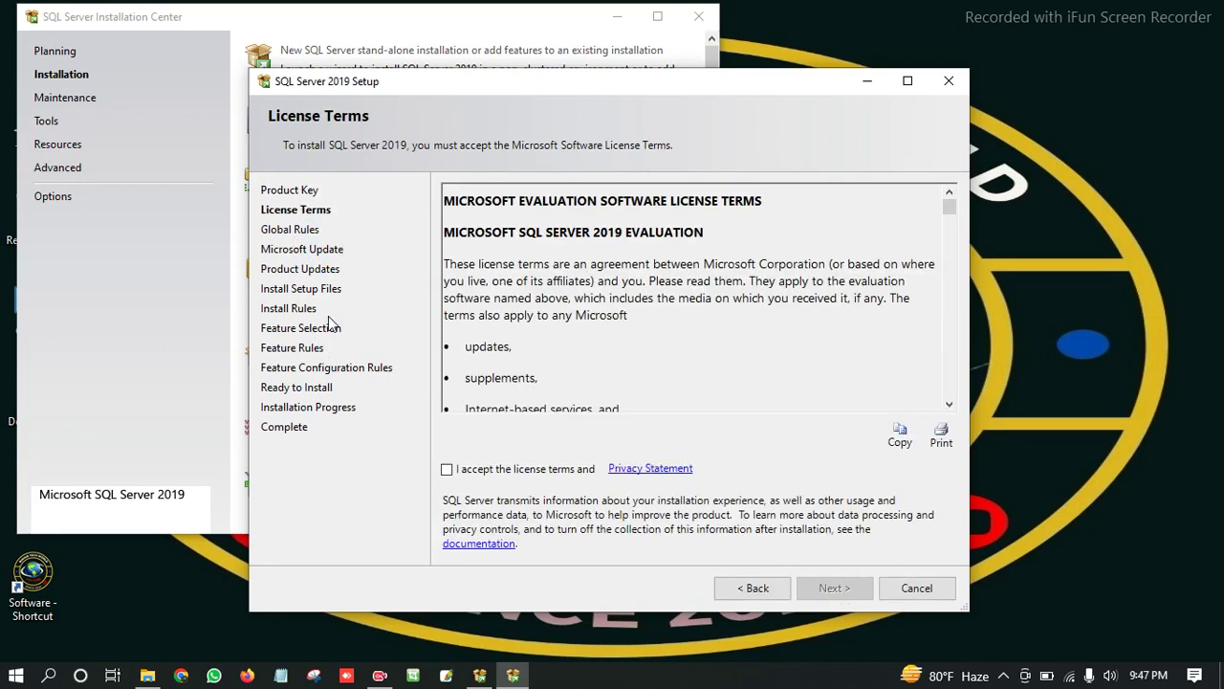
Accept the license terms and proceed to the Microsoft Update page.
left_click(447, 475)
left_click(447, 470)
left_click(847, 593)
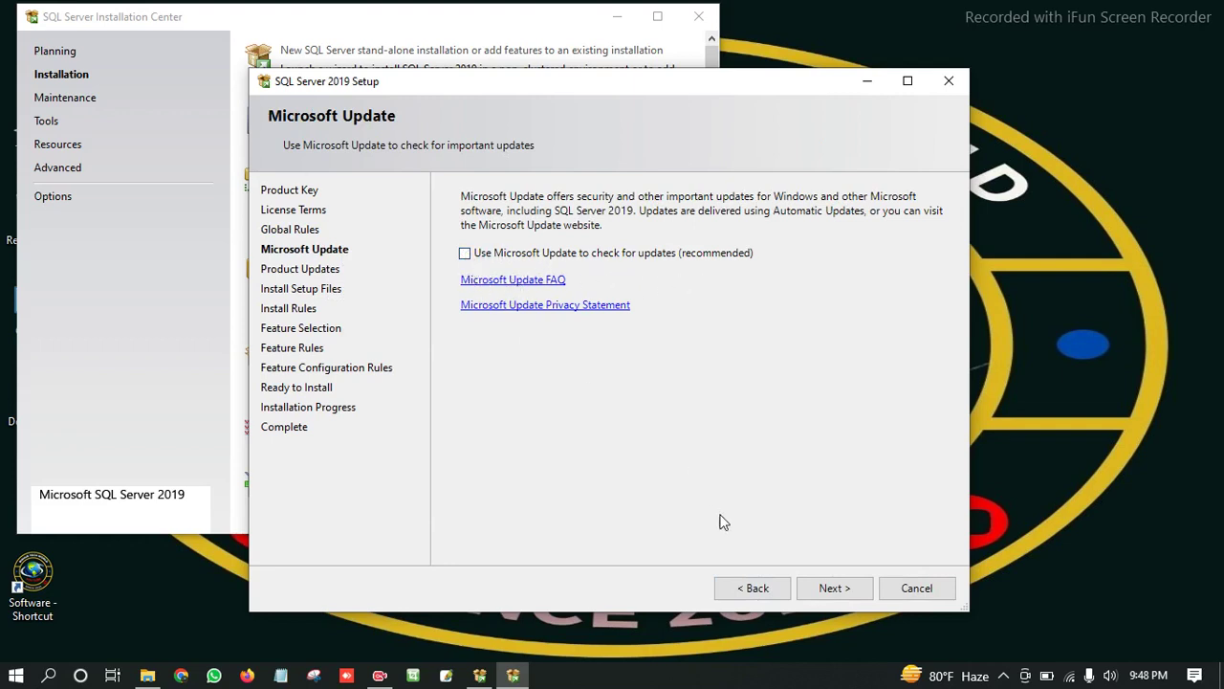
Skip Microsoft Update and the empty Product Updates page to reach Install Rules.
left_click(827, 588)
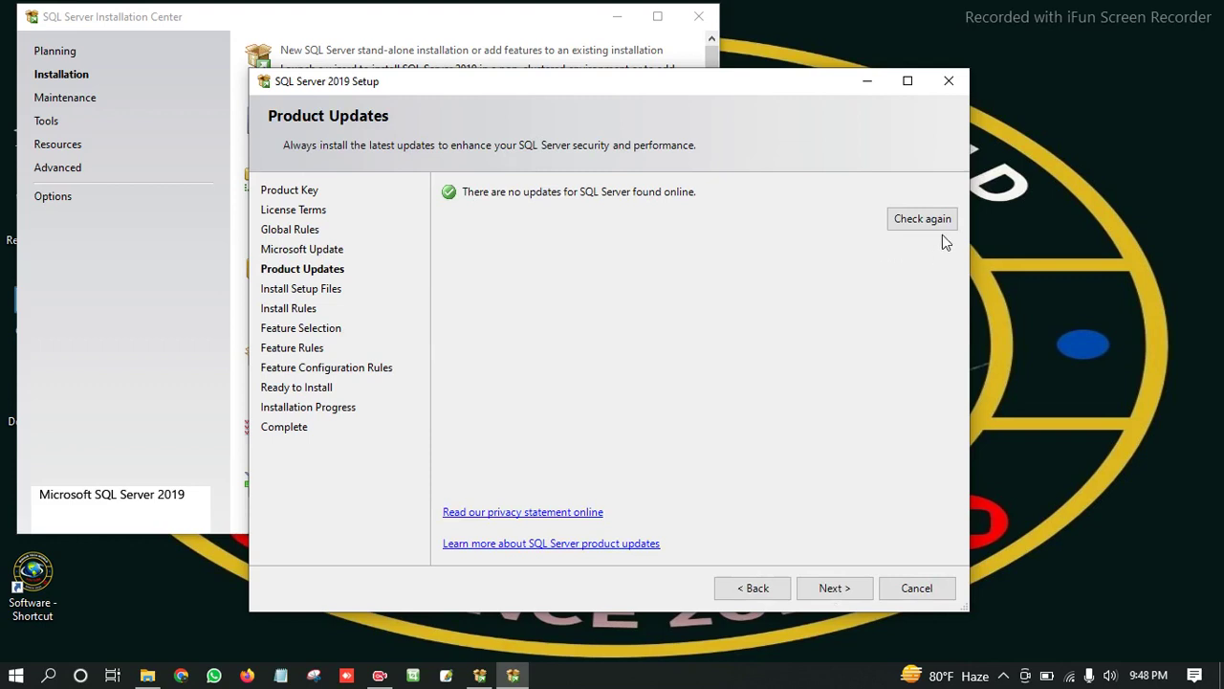
left_click(836, 589)
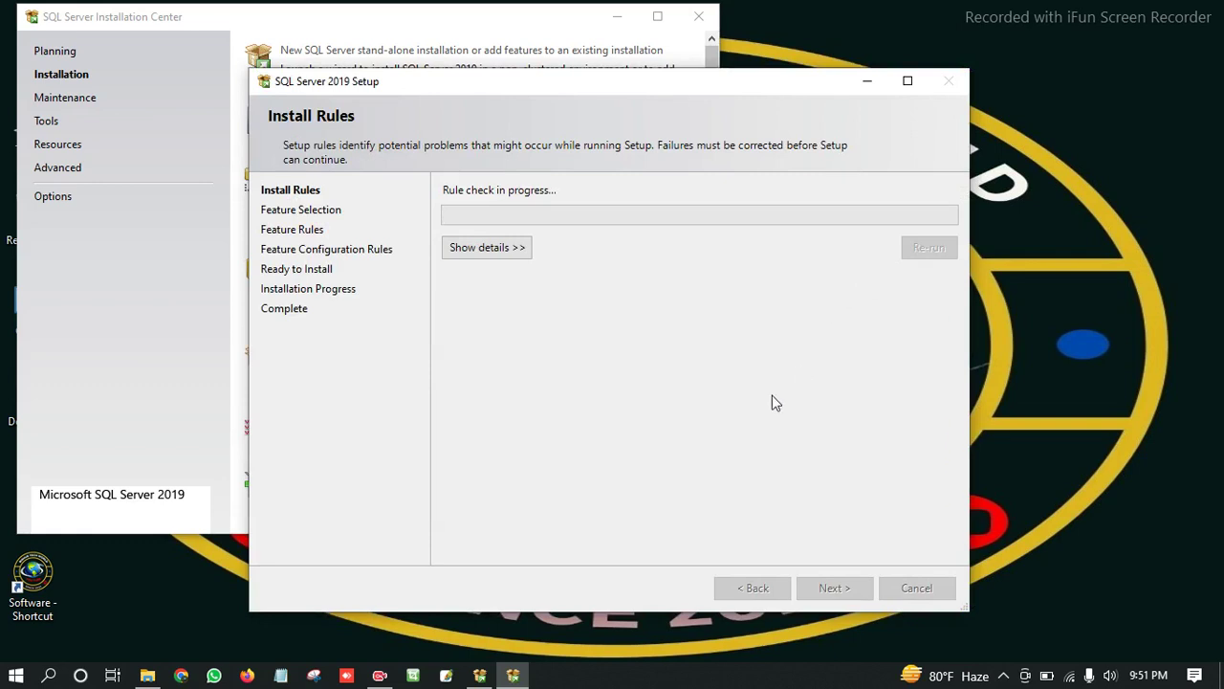
Show the install rule details (3 passed, one Windows Firewall warning) and continue.
left_click(469, 247)
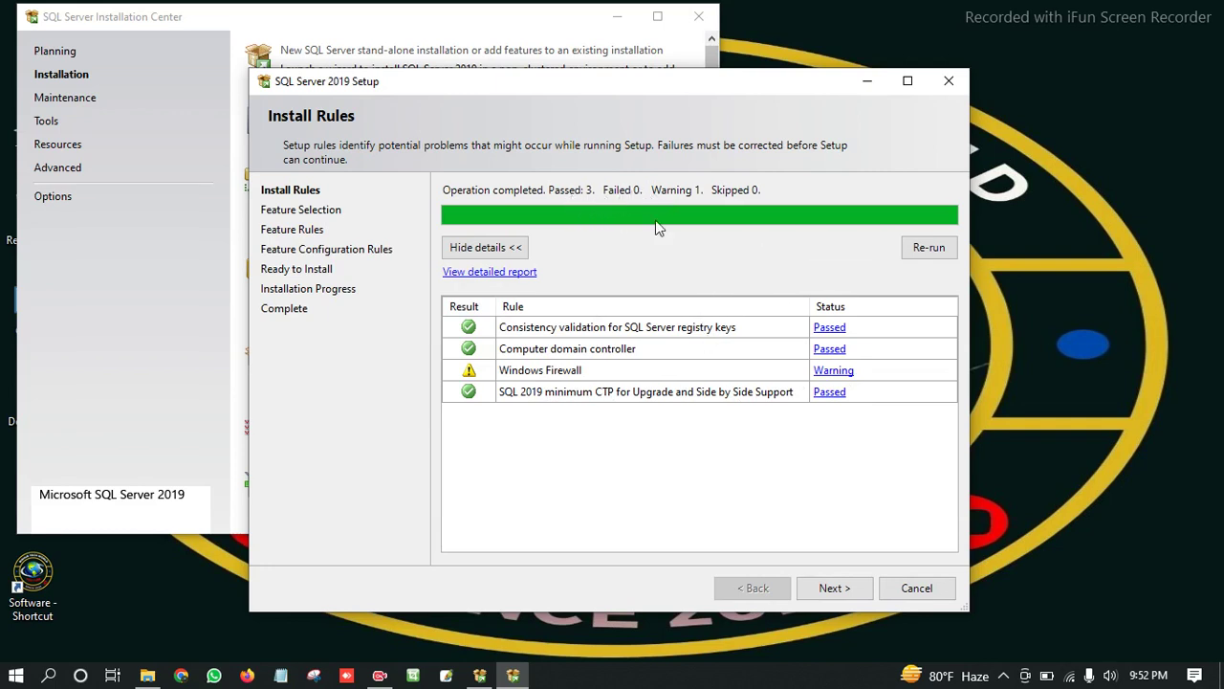
left_click(836, 588)
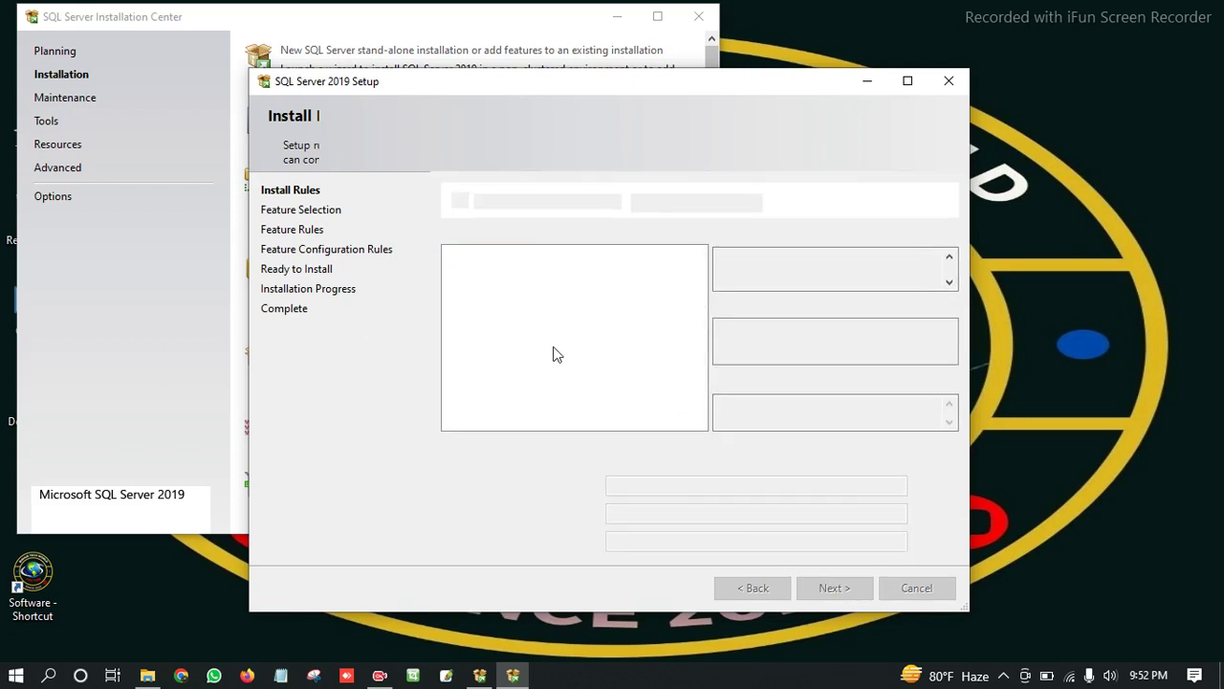
Select every available feature, including Database Engine and Data Quality Services.
scroll(521, 363, "down", 4)
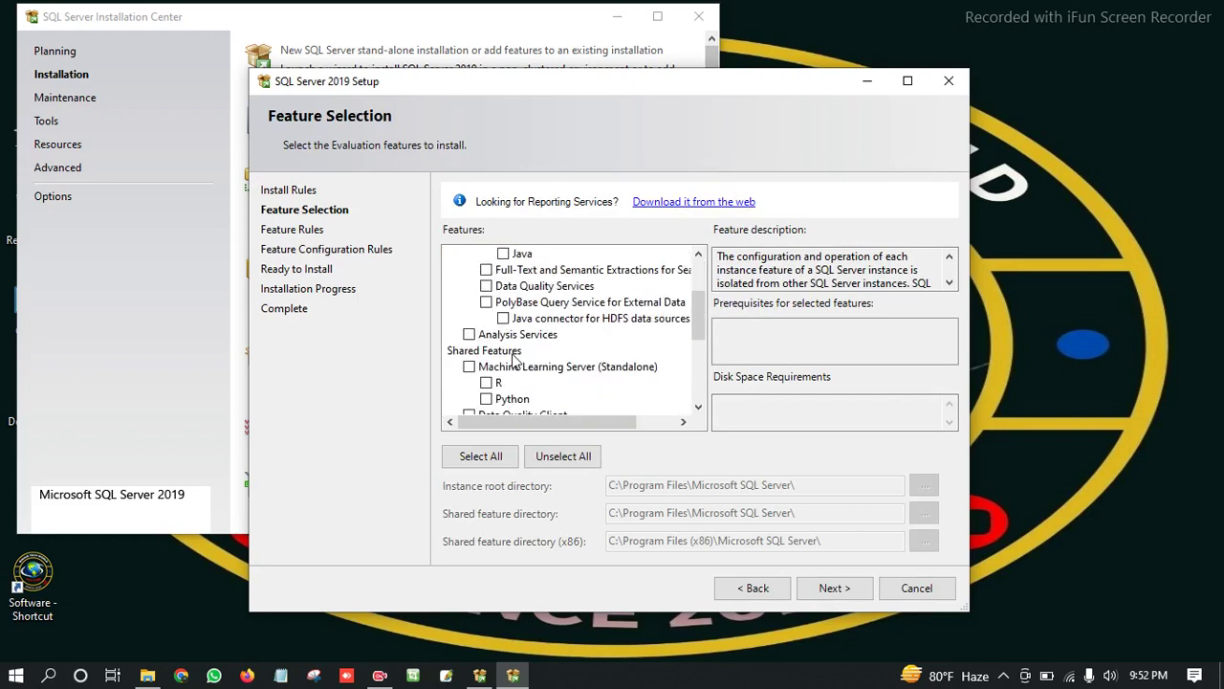
scroll(519, 361, "down", 2)
scroll(521, 361, "up", 8)
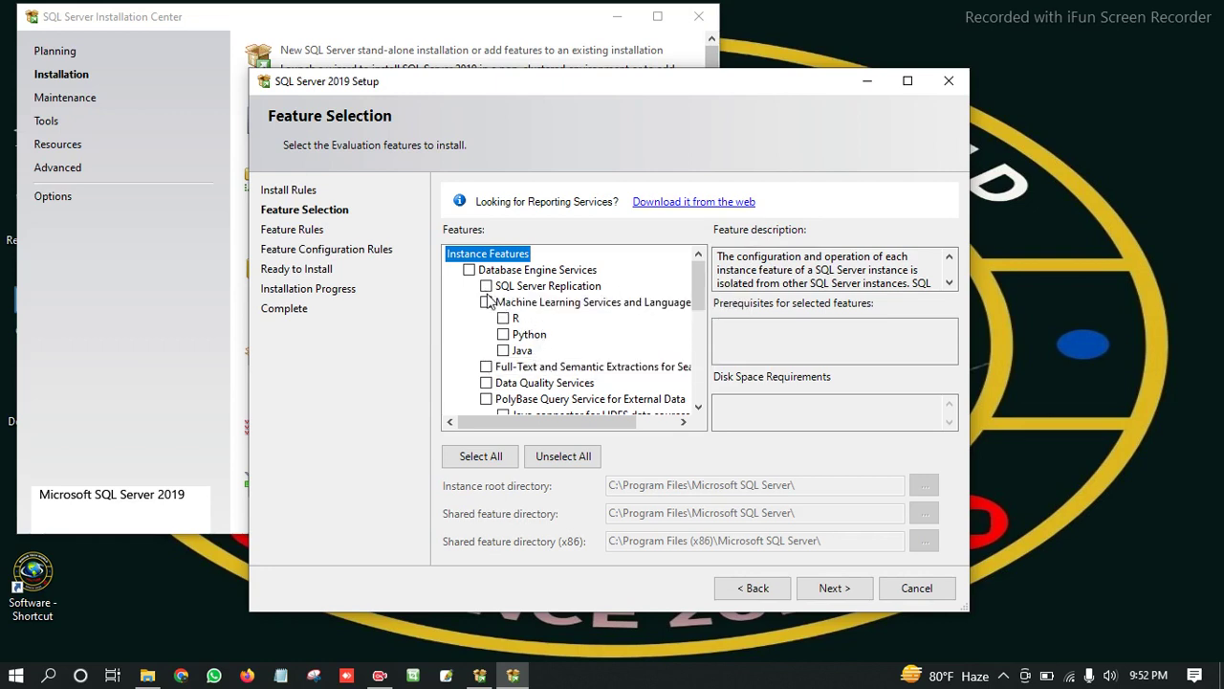
left_click(486, 287)
scroll(524, 352, "down", 1)
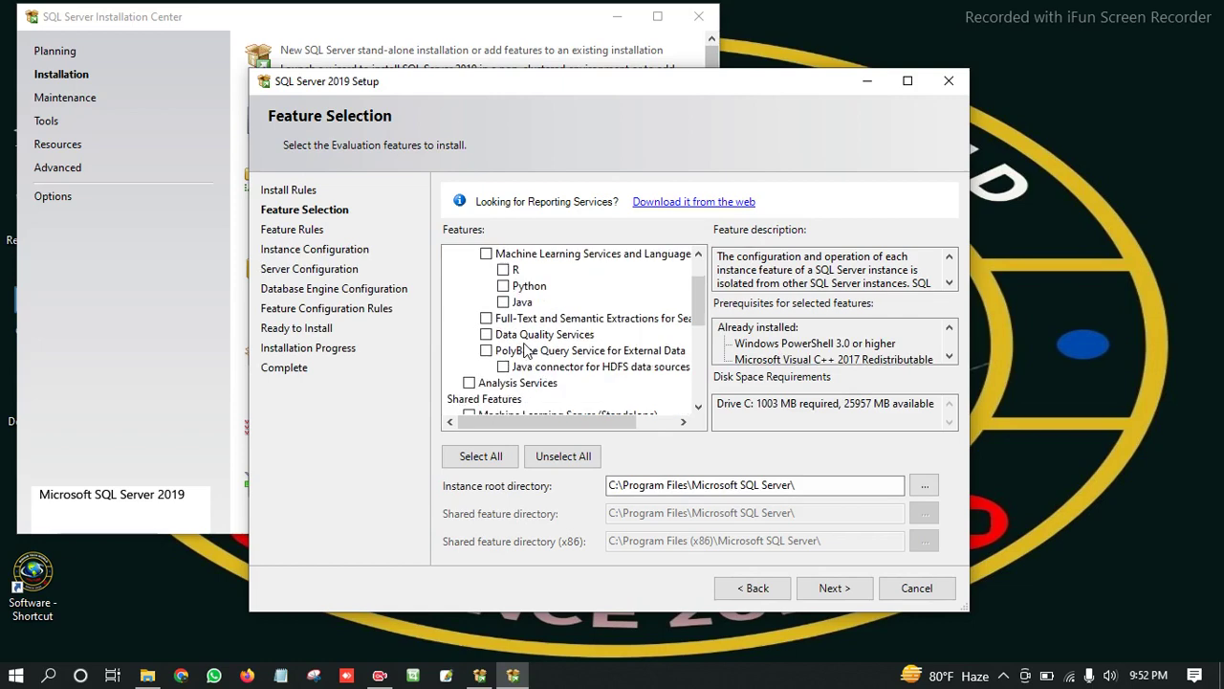
left_click(486, 334)
scroll(524, 369, "down", 1)
scroll(524, 369, "down", 1)
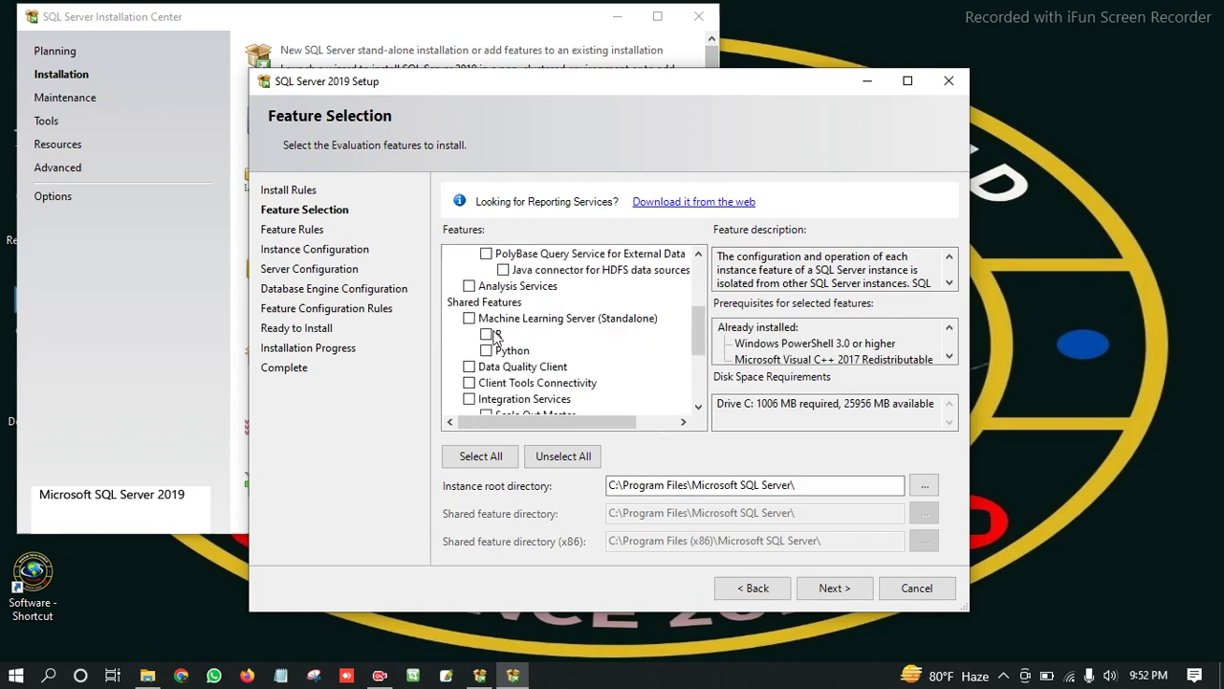
scroll(496, 336, "down", 2)
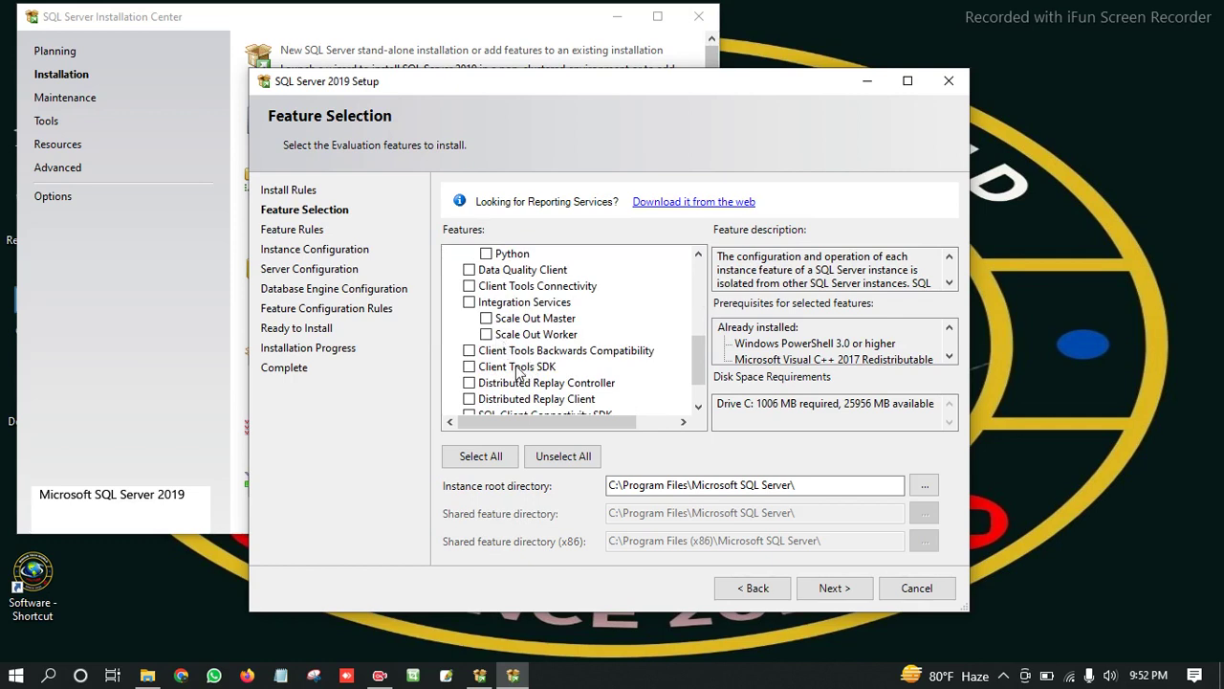
left_click(485, 459)
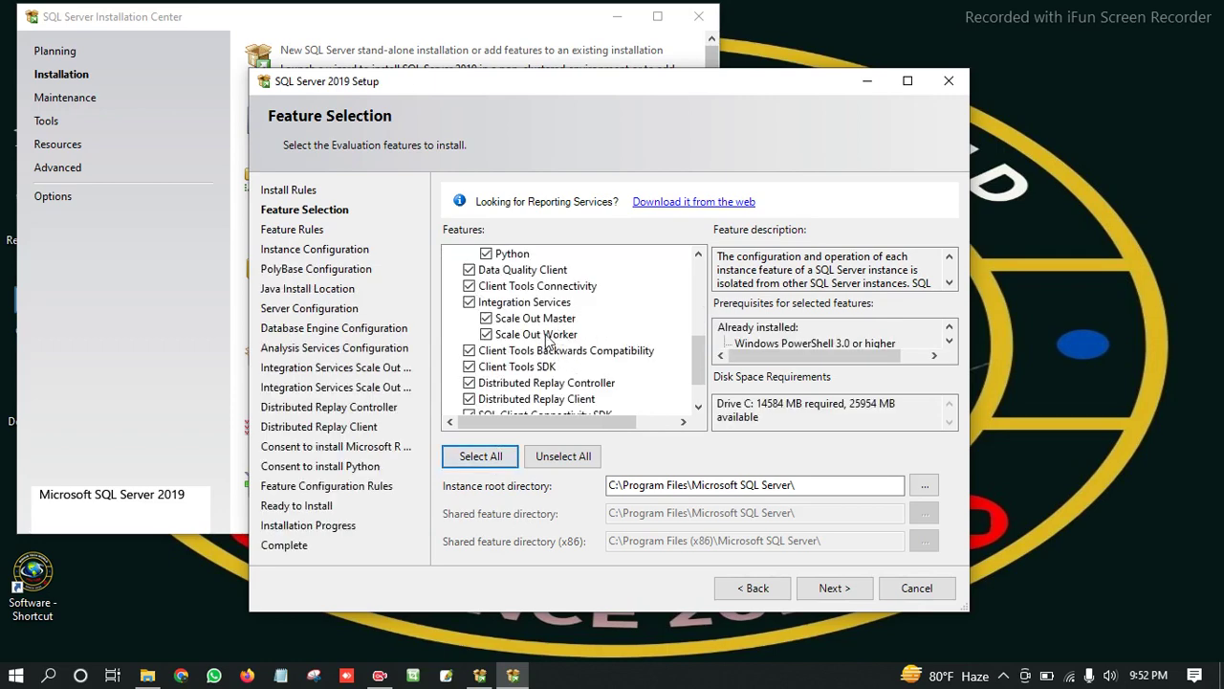
scroll(572, 336, "down", 1)
scroll(572, 340, "up", 6)
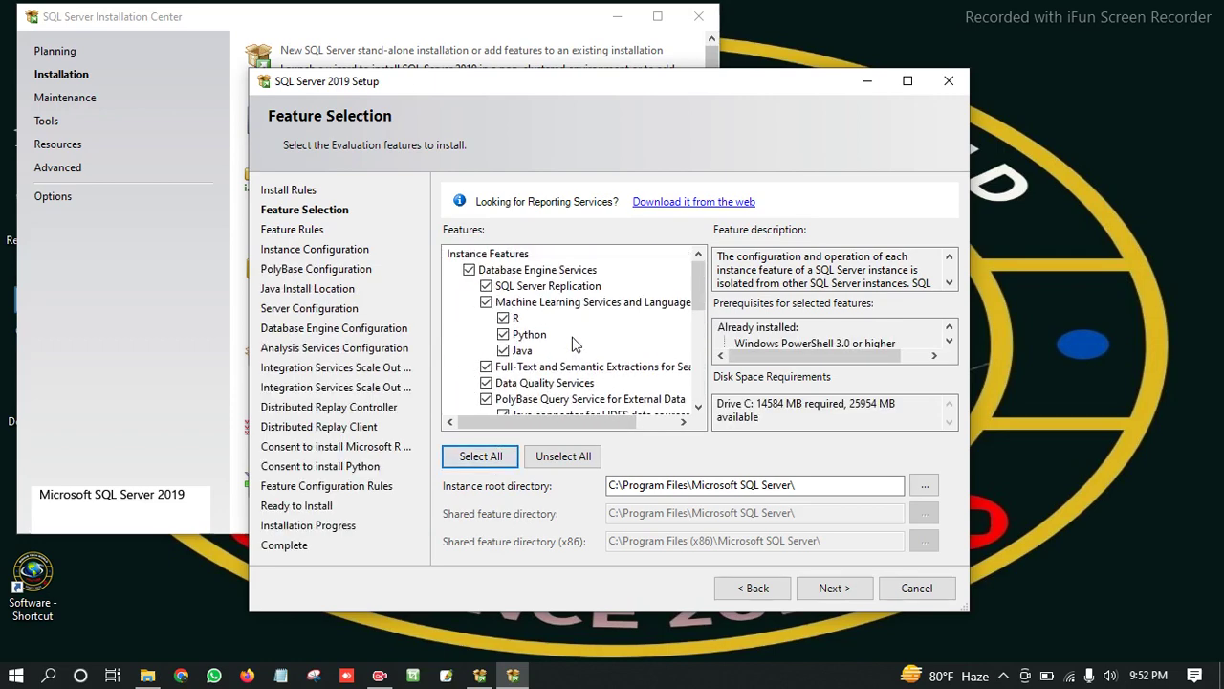
scroll(575, 347, "down", 1)
scroll(575, 346, "down", 4)
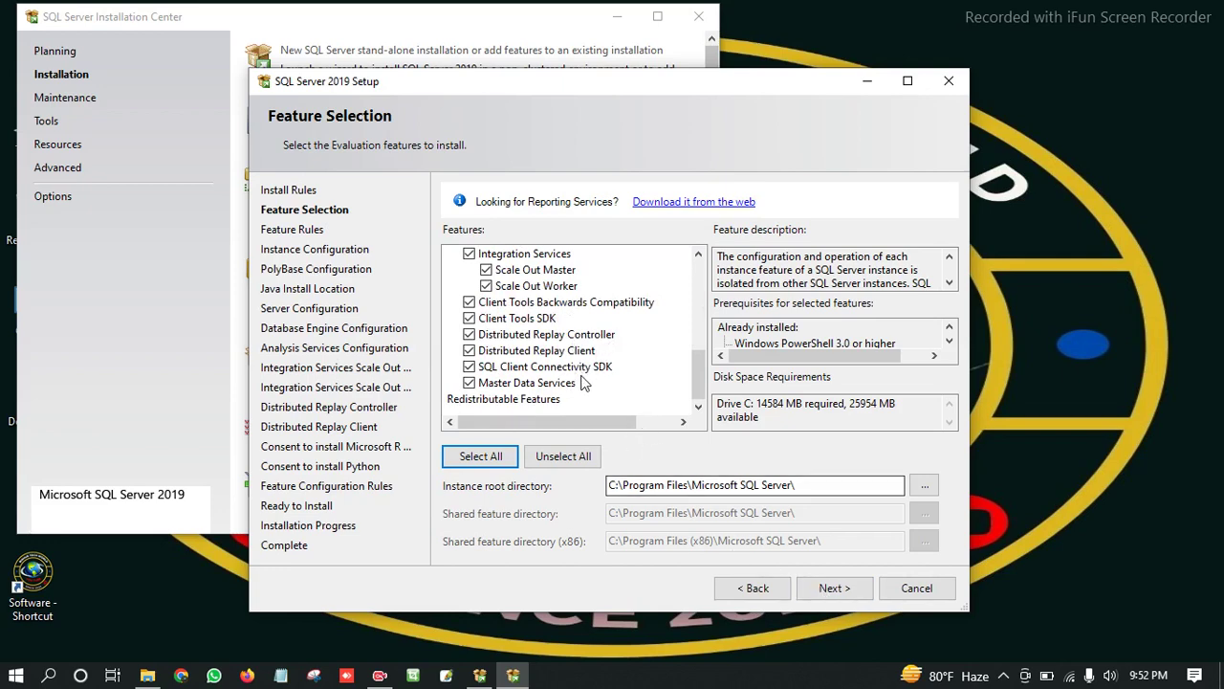
scroll(533, 373, "up", 5)
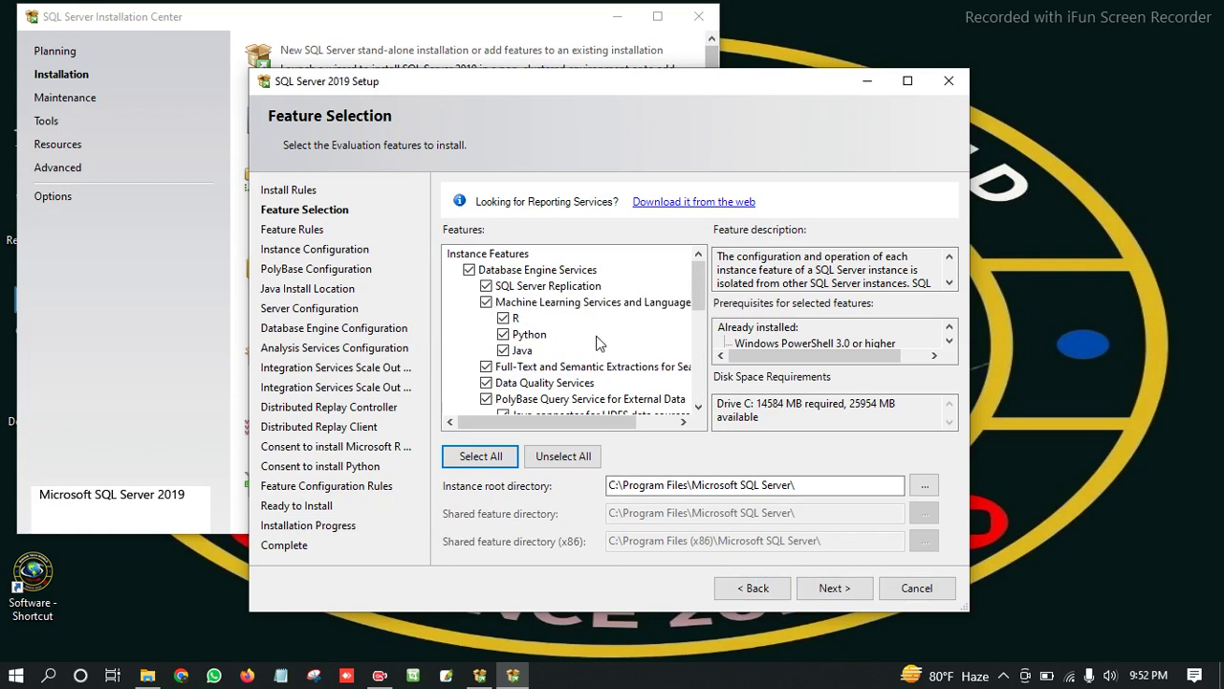
scroll(598, 346, "down", 1)
scroll(570, 350, "up", 1)
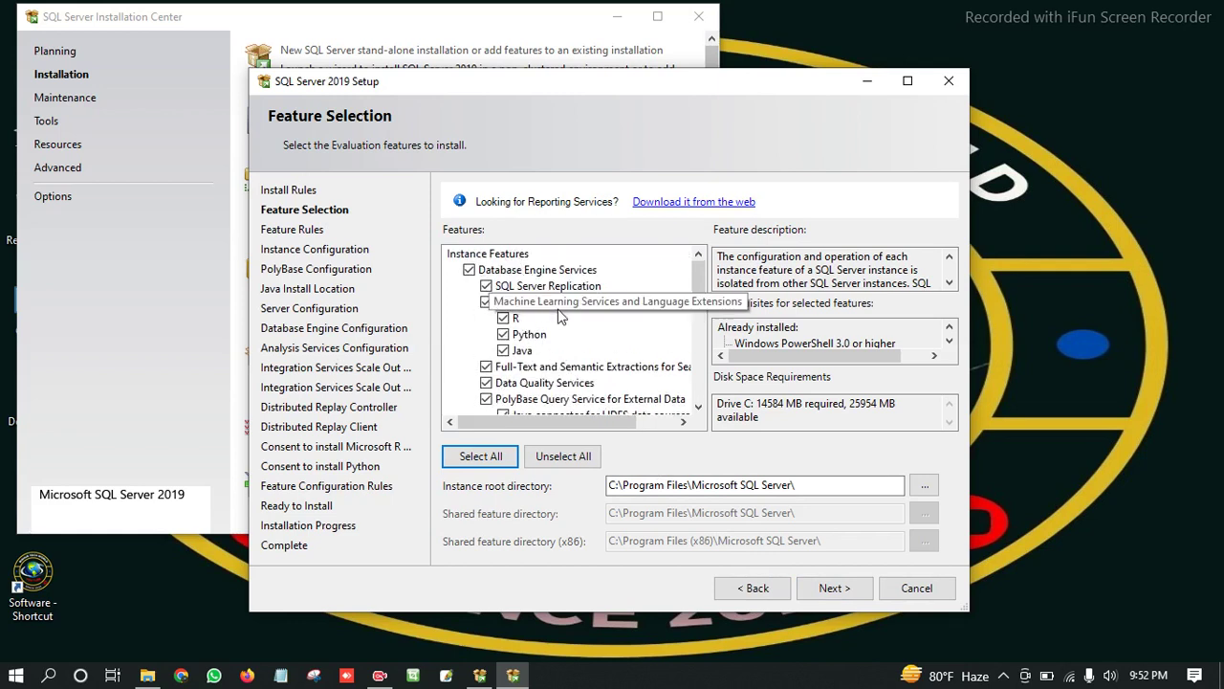
scroll(562, 346, "down", 1)
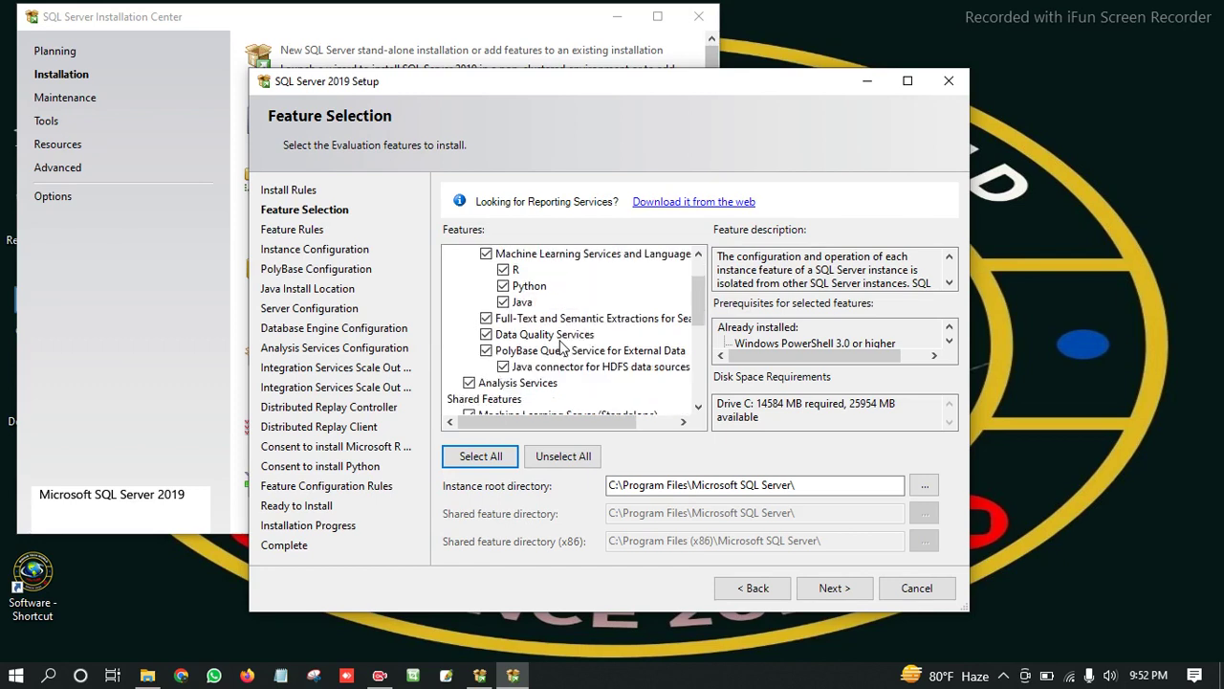
scroll(562, 346, "up", 1)
Exclude Python from Machine Learning Services and the standalone Machine Learning Server, then continue.
left_click(504, 335)
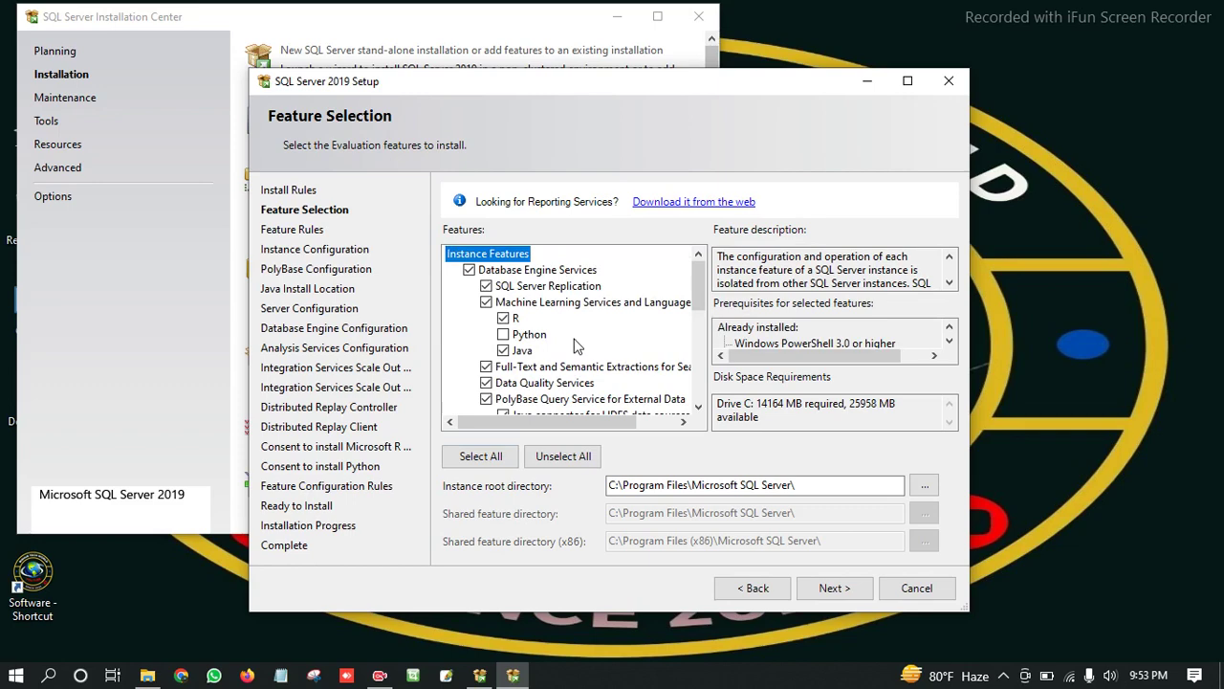
scroll(577, 346, "down", 3)
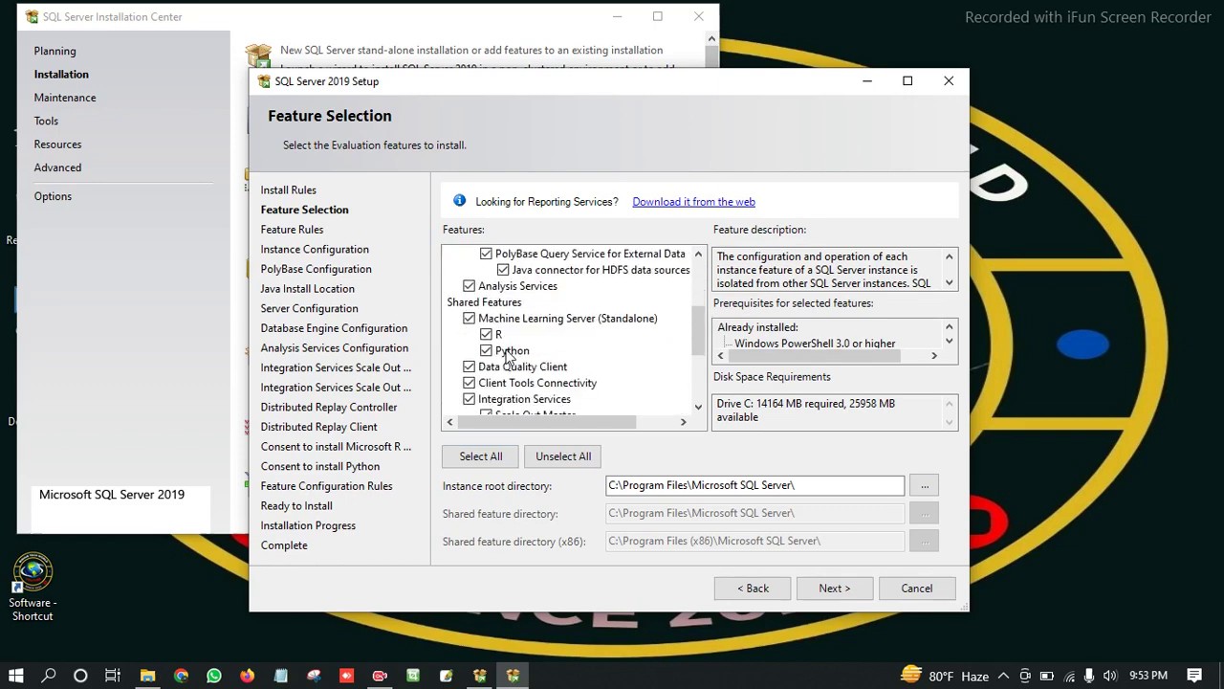
left_click(490, 354)
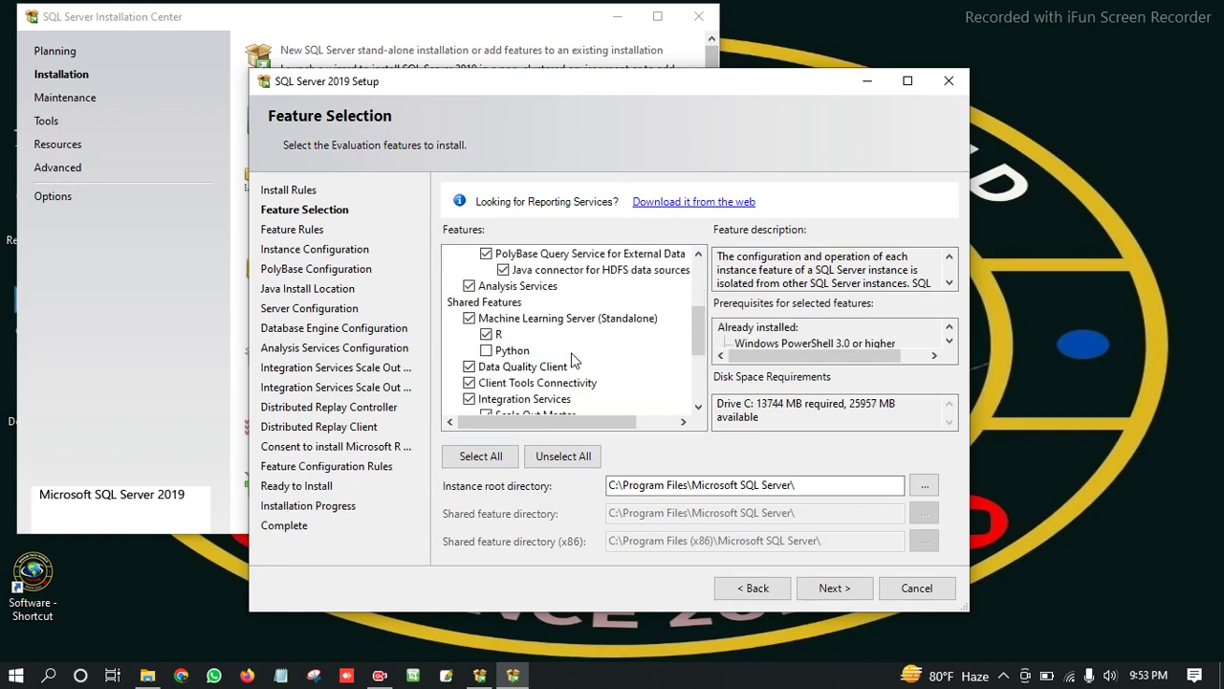
scroll(573, 359, "down", 3)
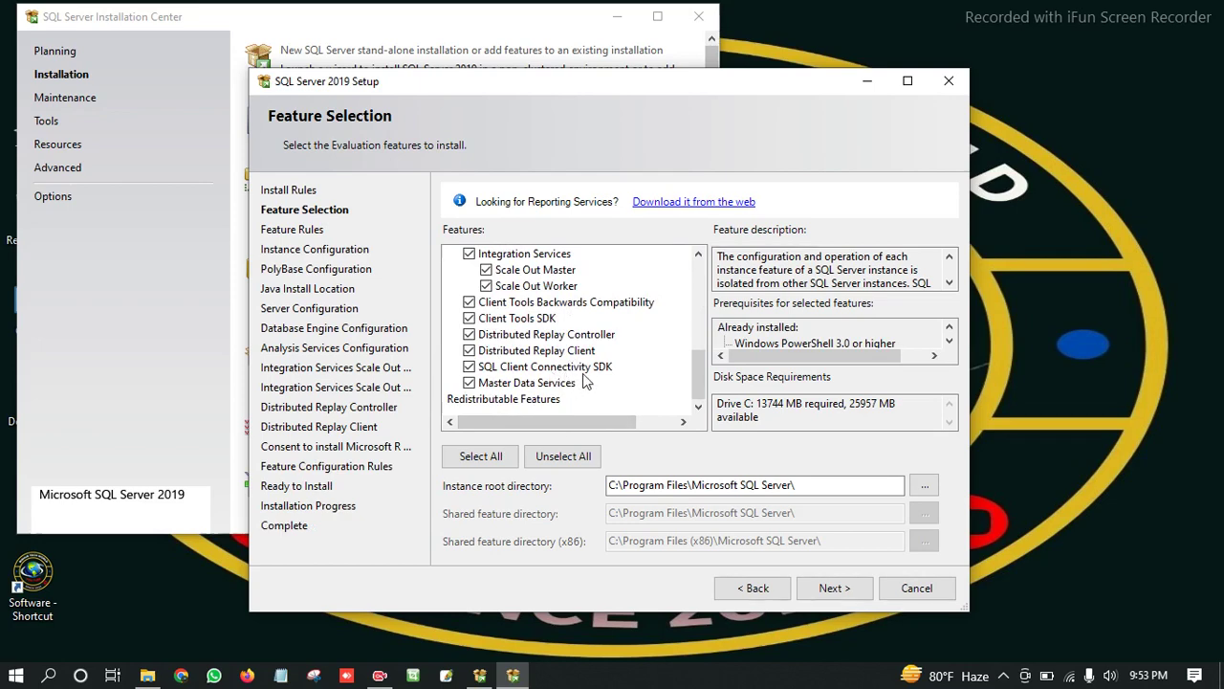
scroll(527, 373, "up", 1)
scroll(527, 373, "up", 4)
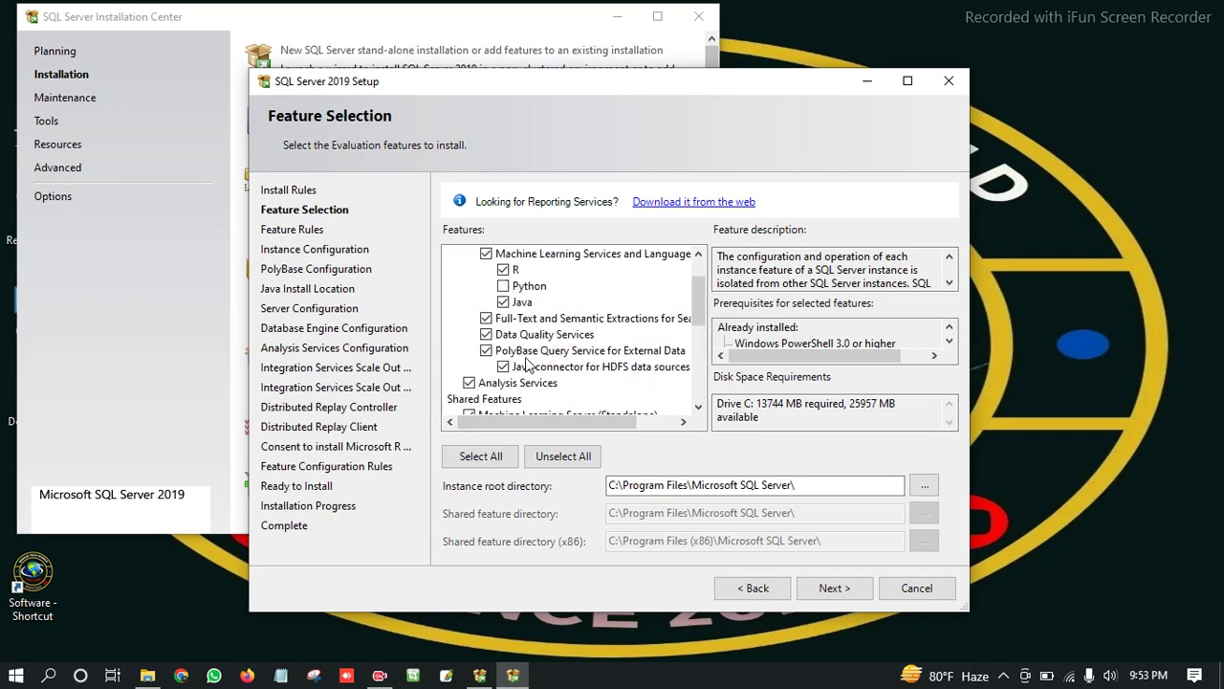
scroll(569, 346, "down", 5)
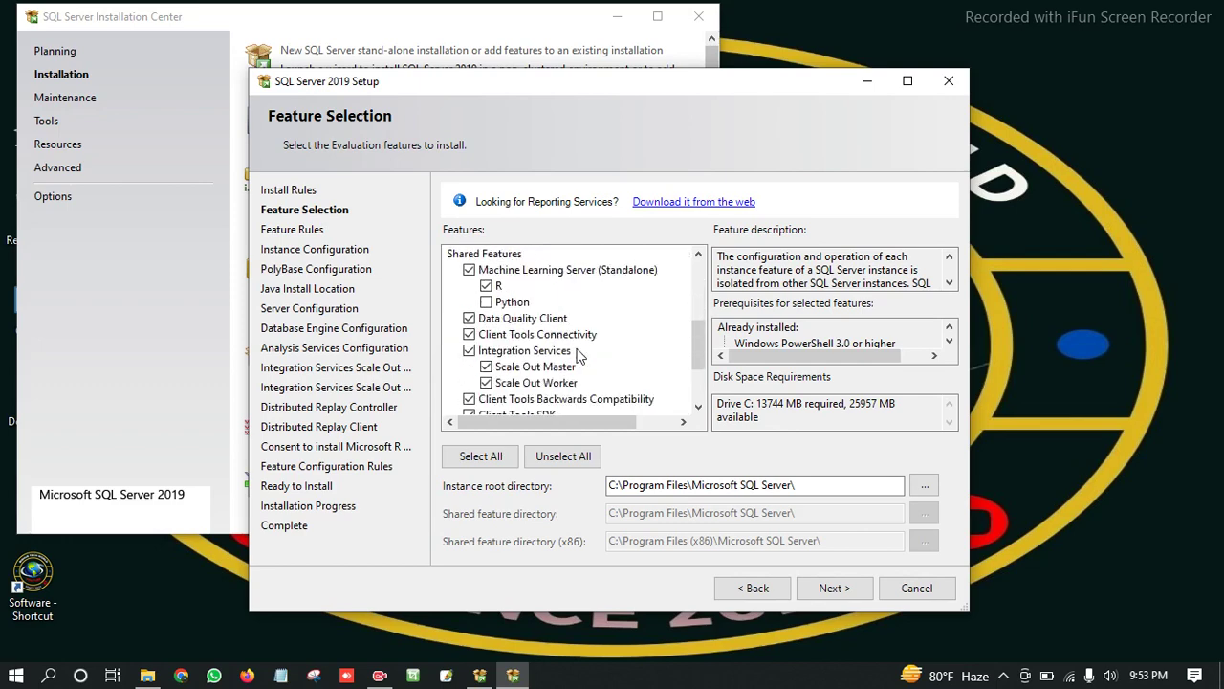
left_click(828, 588)
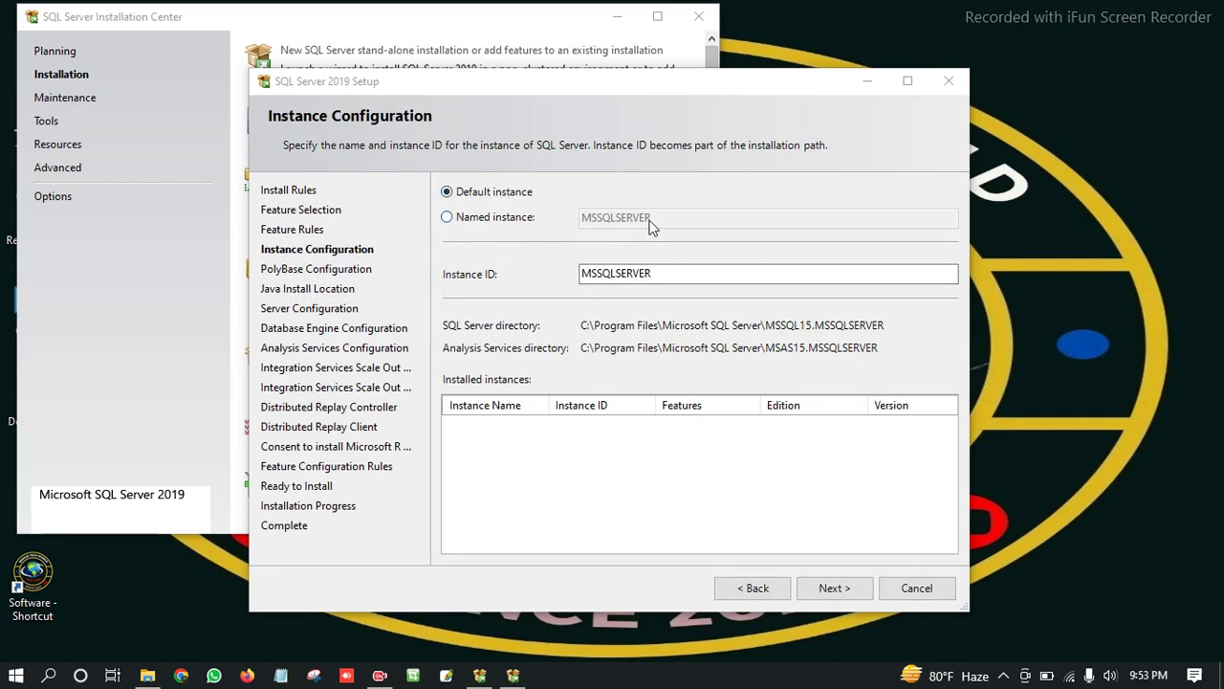
Choose the default instance with ID MSSQLSERVER instead of a named instance, and continue.
left_click(657, 275)
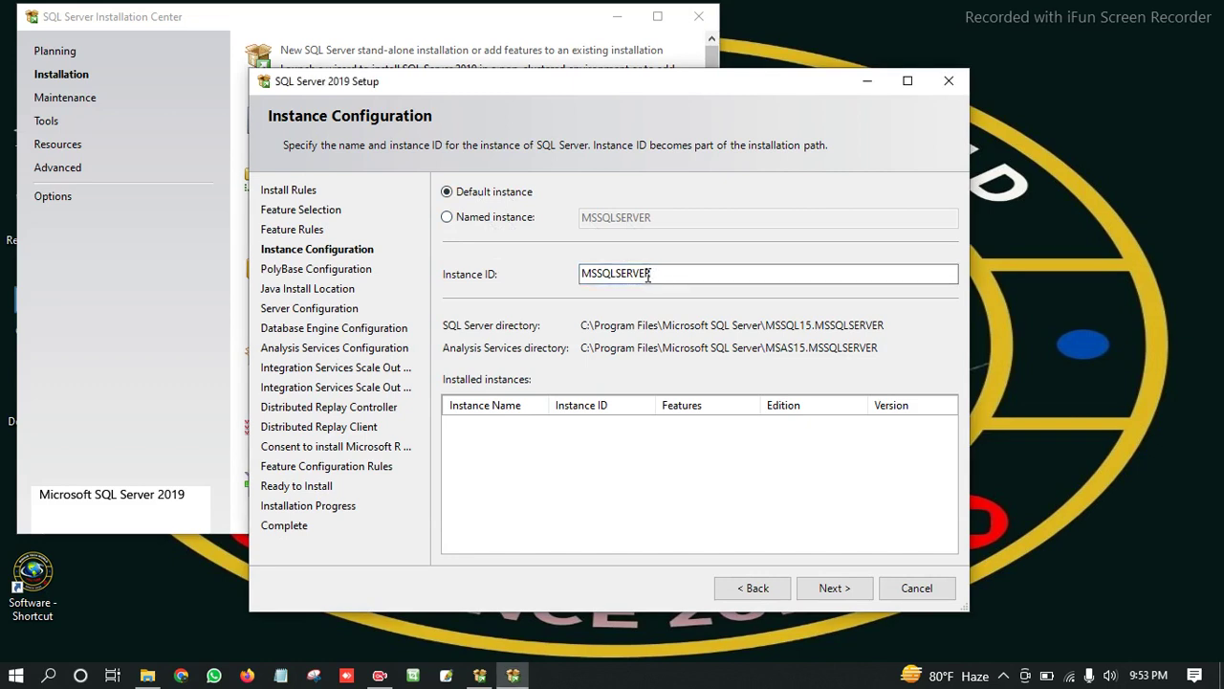
left_click_drag(649, 275, 581, 275)
left_click(663, 271)
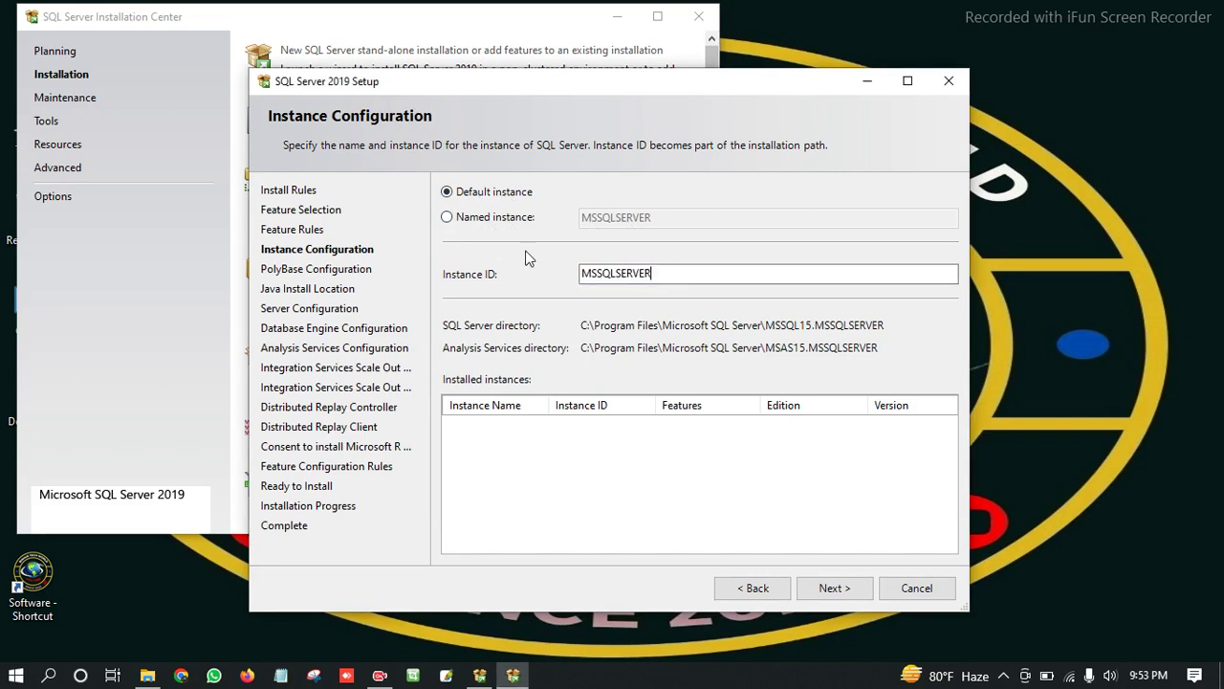
left_click(449, 219)
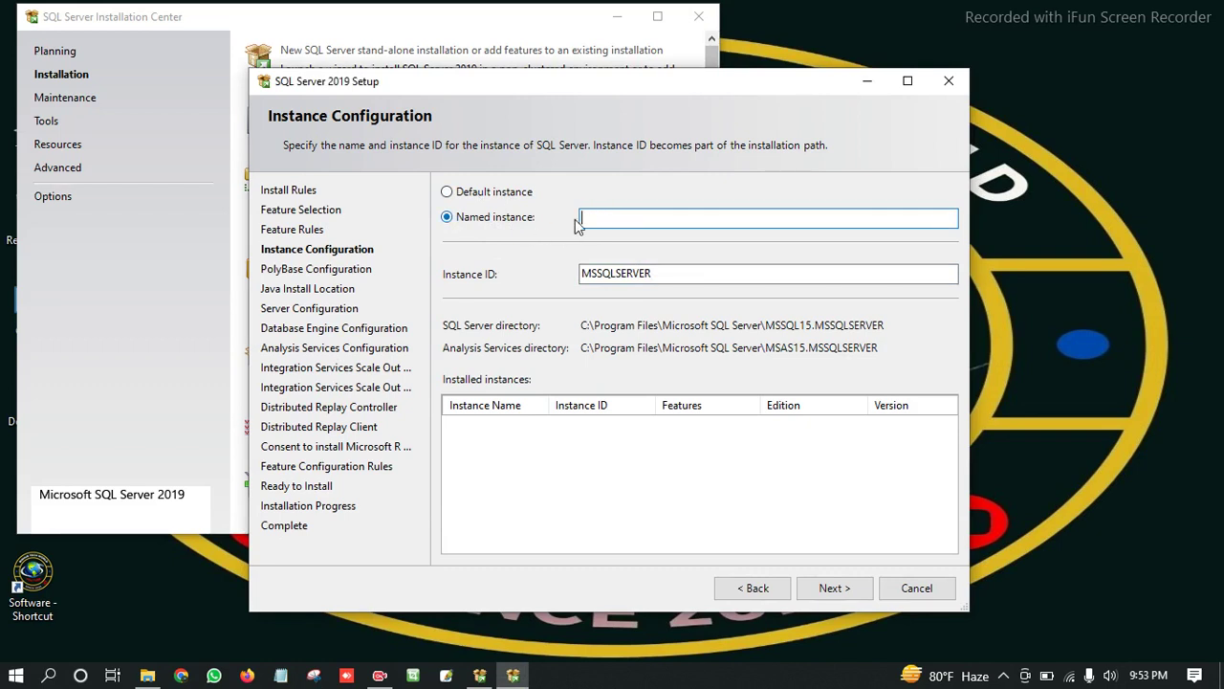
left_click_drag(651, 273, 581, 274)
key("ctrl+c")
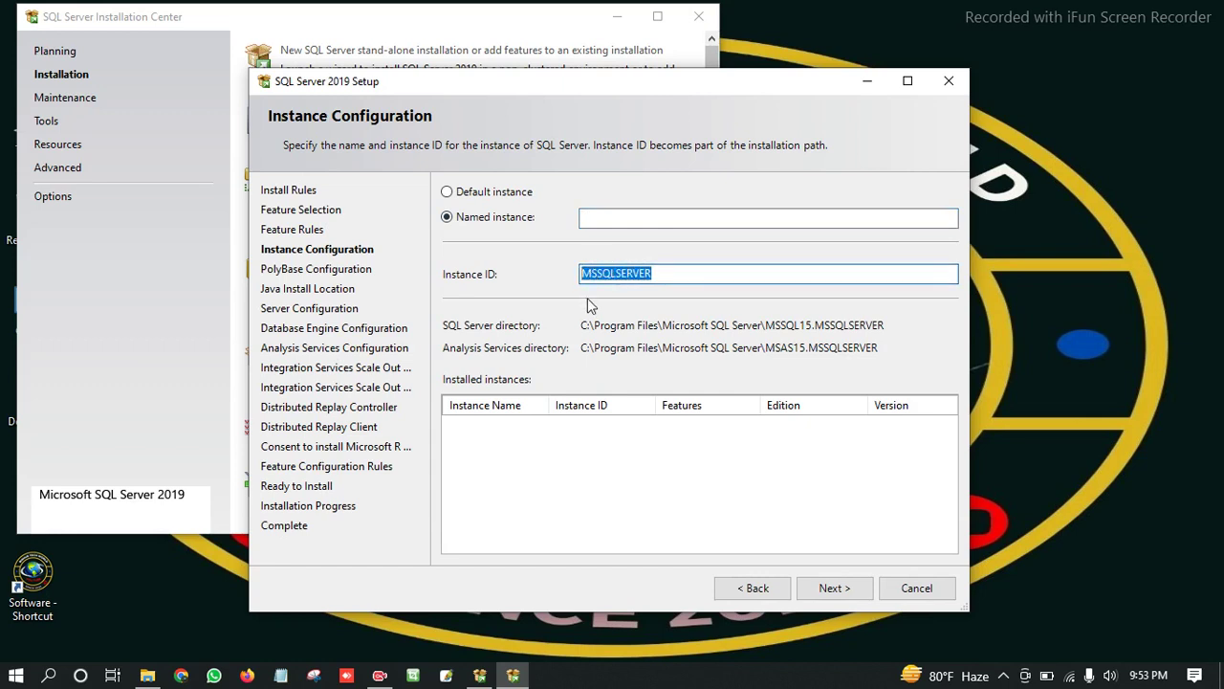
left_click(600, 220)
key("ctrl+v")
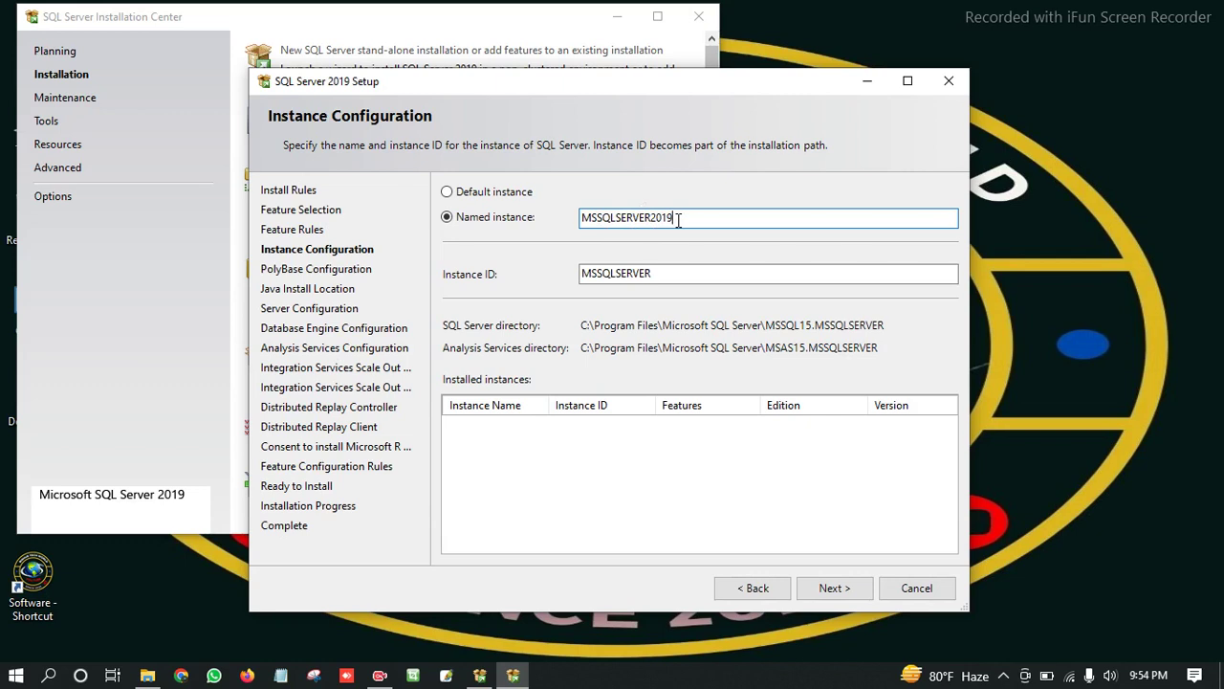
left_click_drag(677, 217, 450, 198)
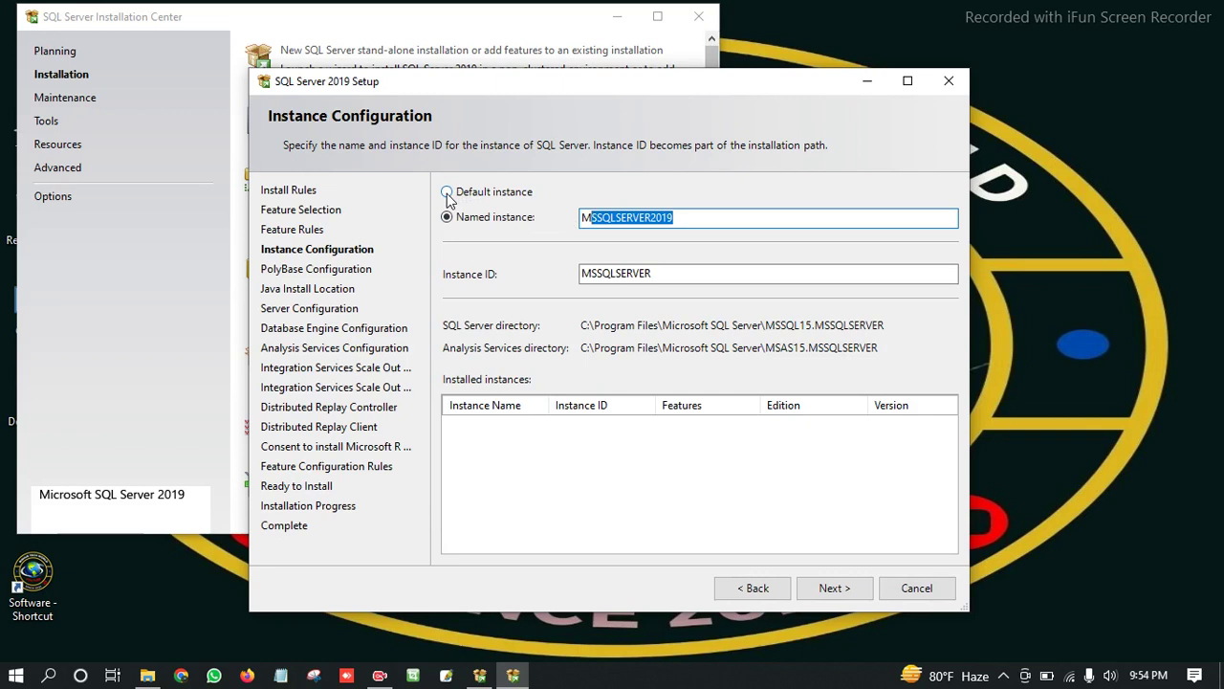
left_click(447, 193)
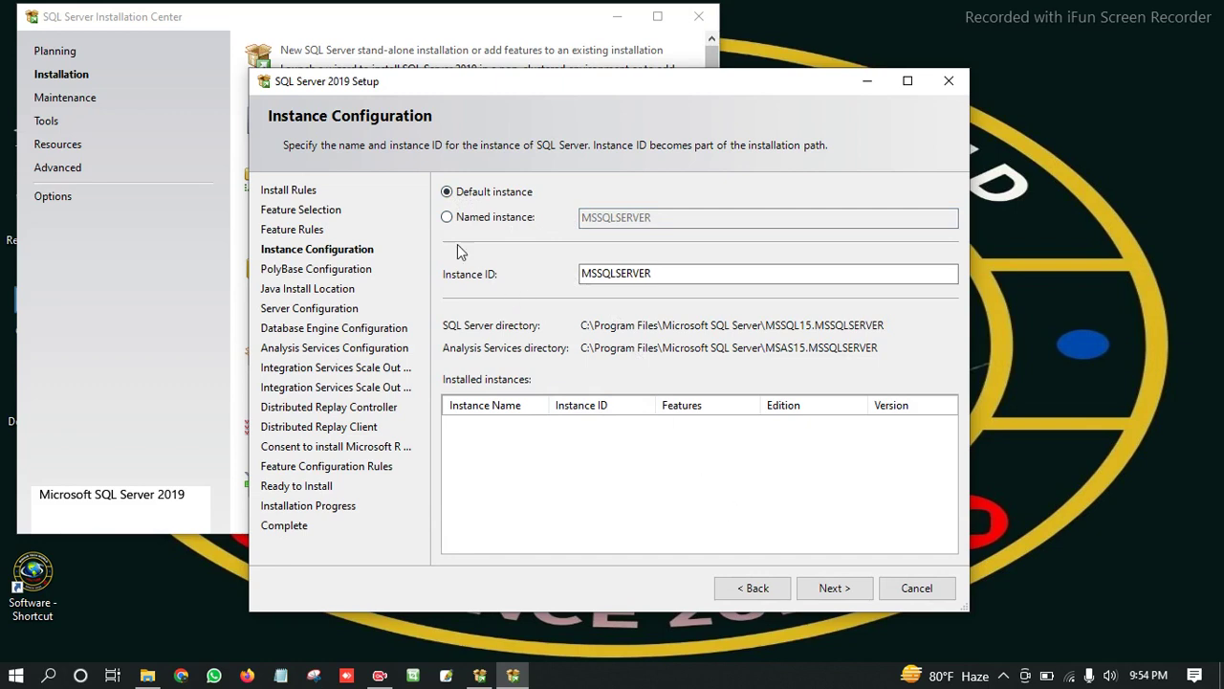
left_click(447, 217)
left_click(448, 194)
left_click(836, 591)
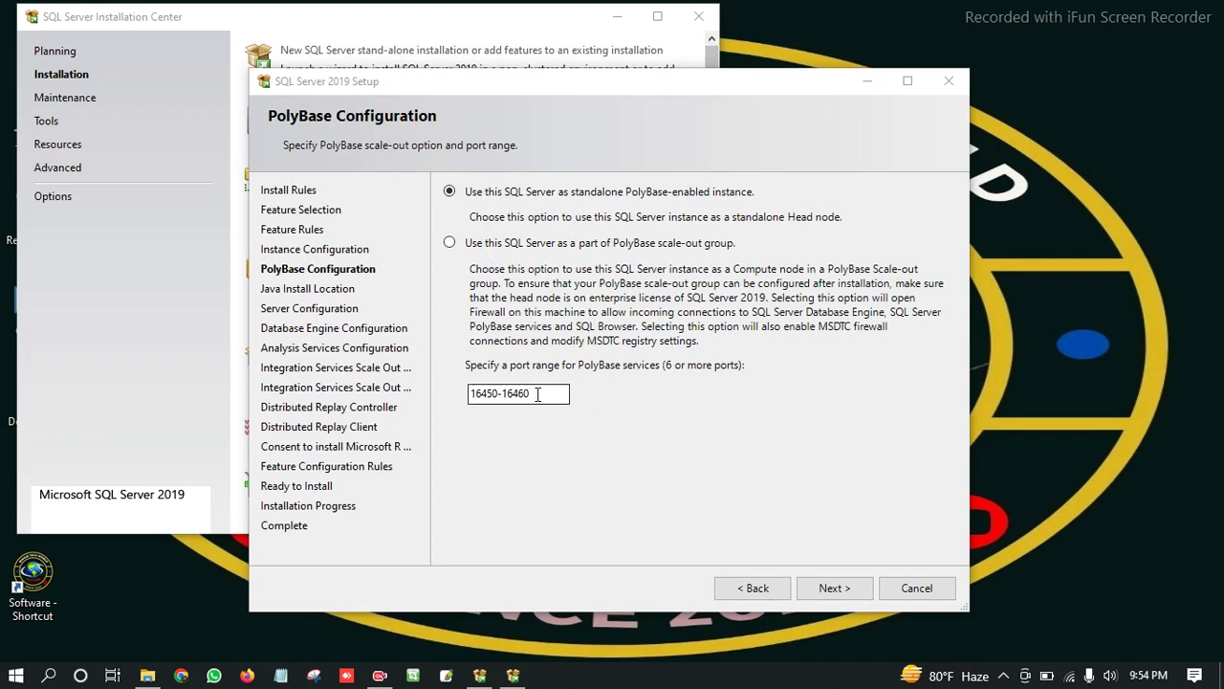
Keep the standalone PolyBase setup and the bundled Java runtime.
left_click(820, 588)
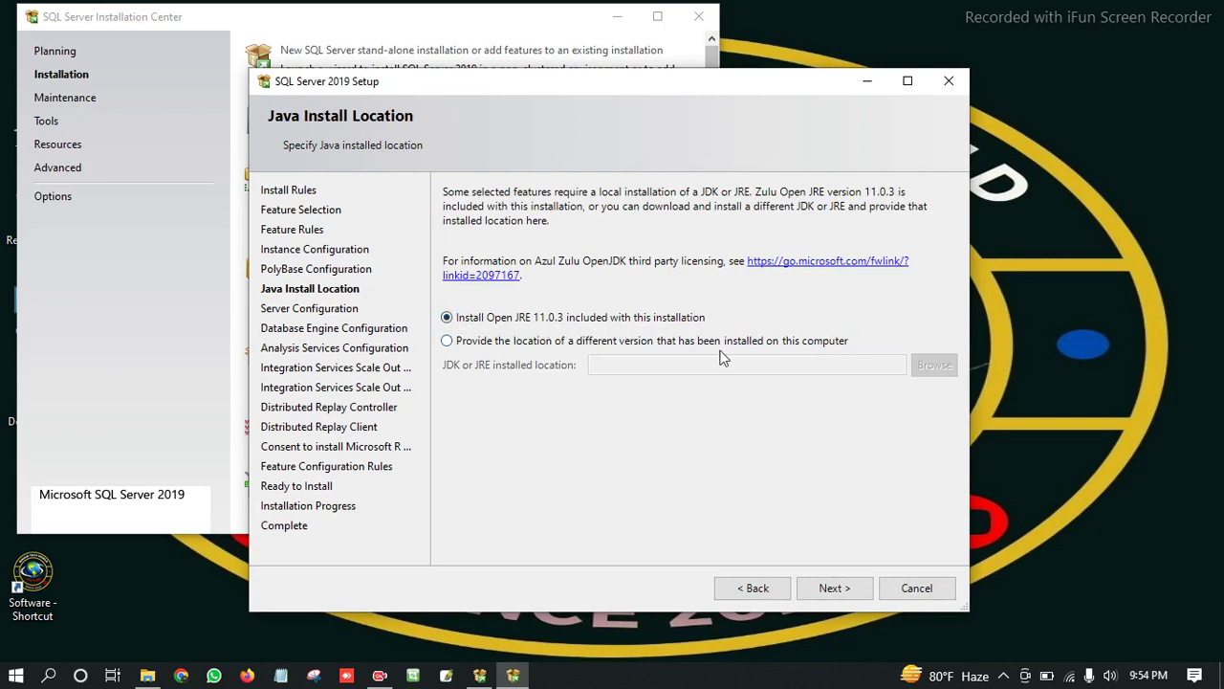
left_click(845, 588)
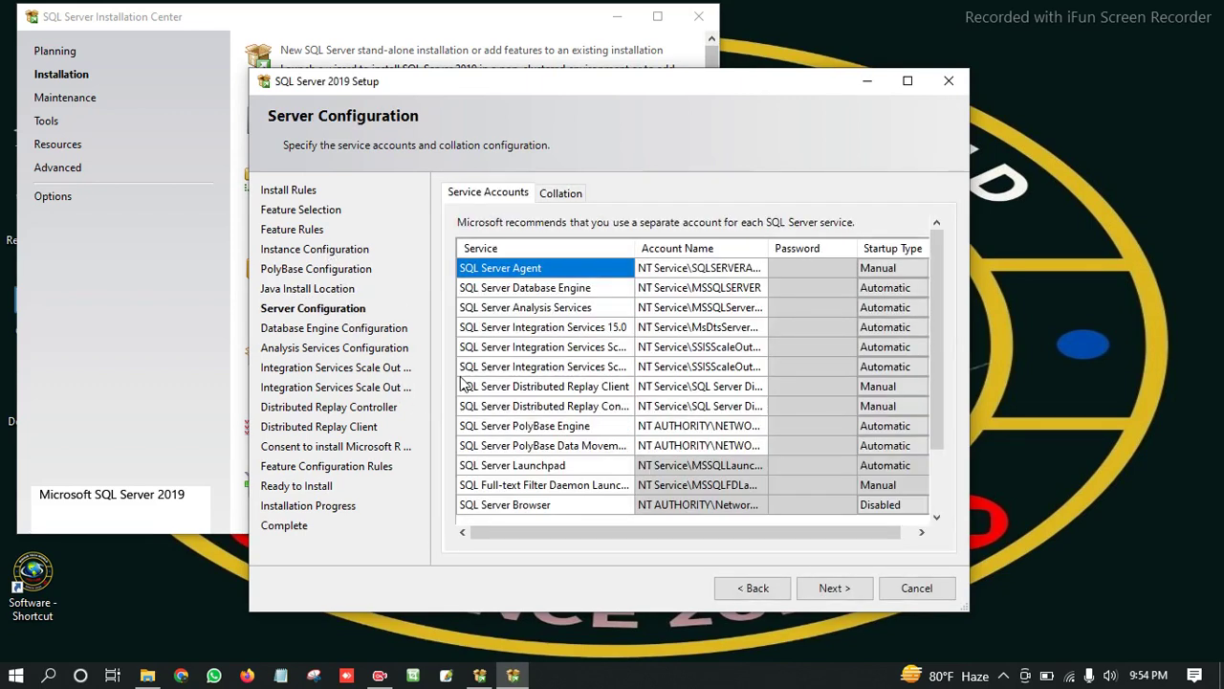
left_click(648, 428)
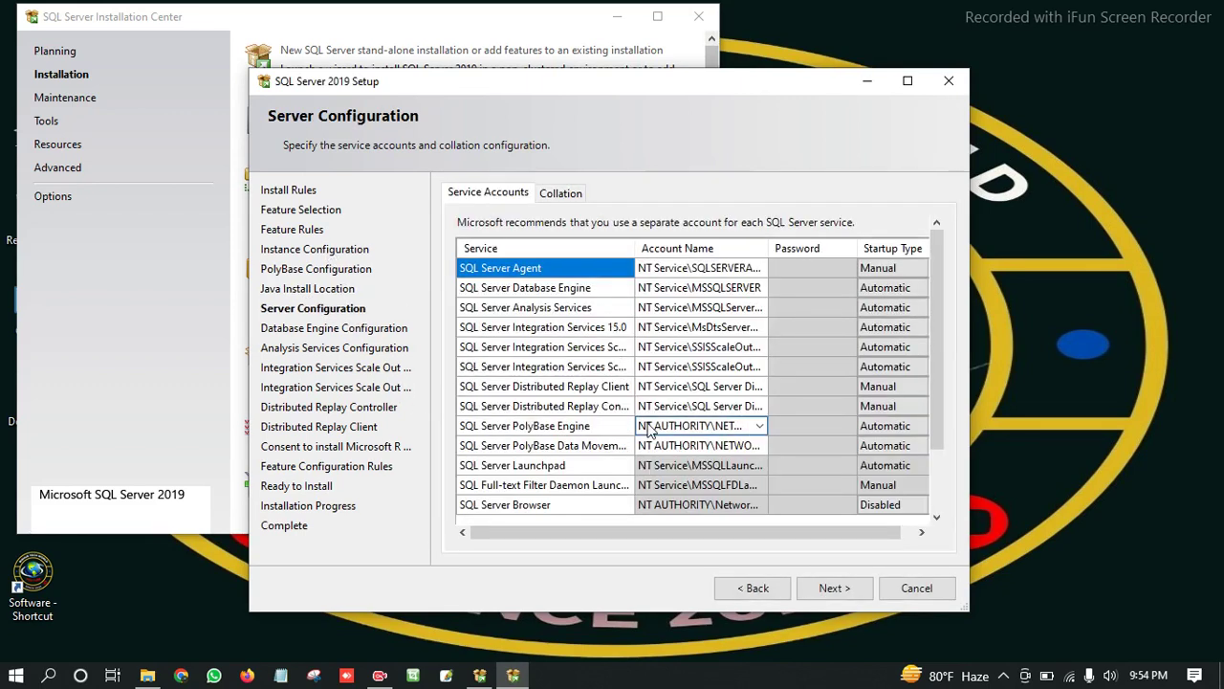
Set SQL Server Agent and Distributed Replay Client and Controller to start Automatically.
left_click(914, 268)
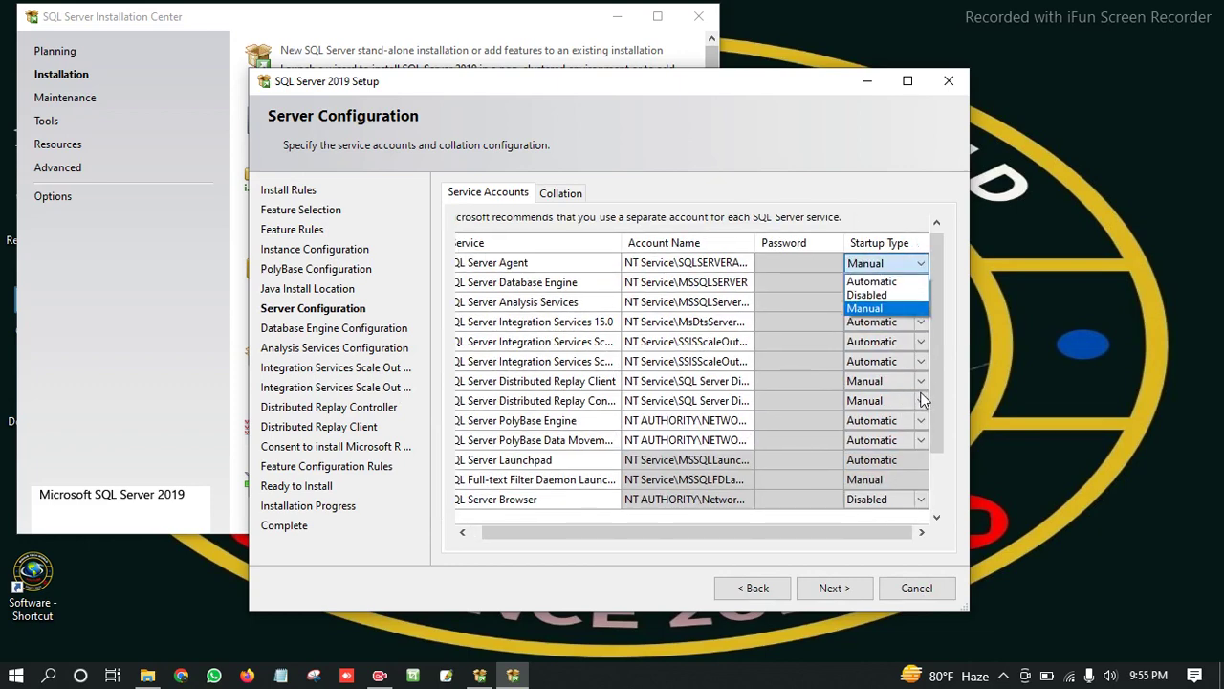
left_click(875, 282)
left_click(921, 381)
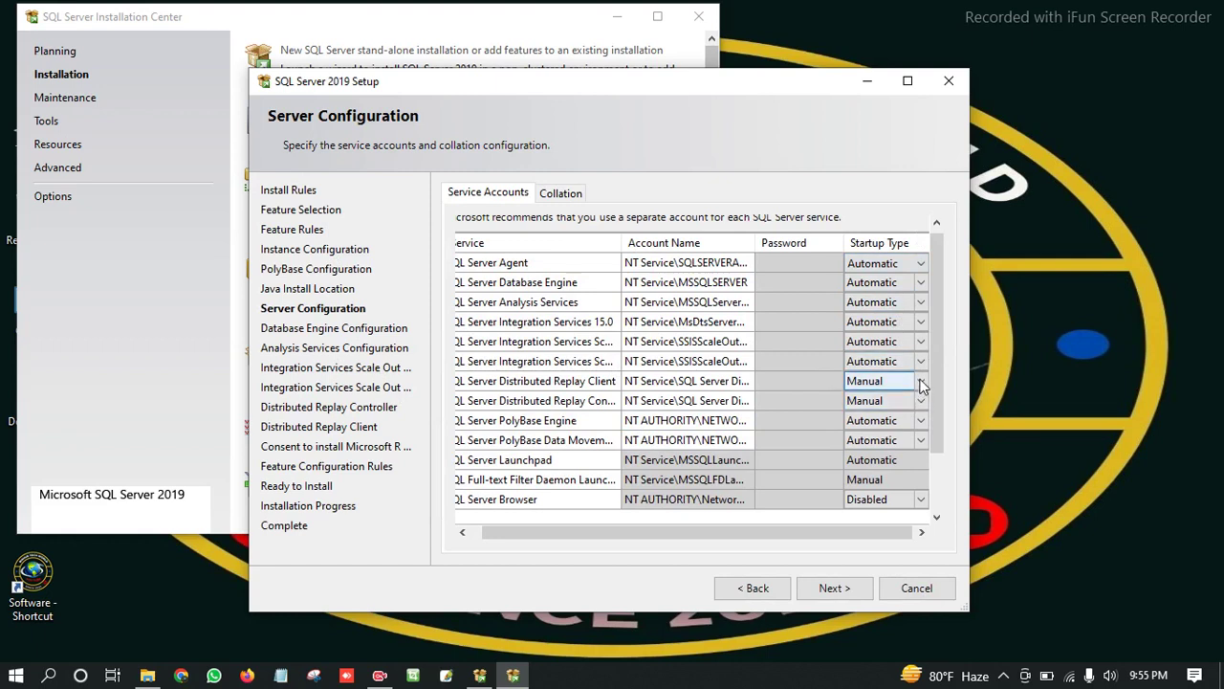
left_click(921, 381)
left_click(909, 400)
left_click(921, 401)
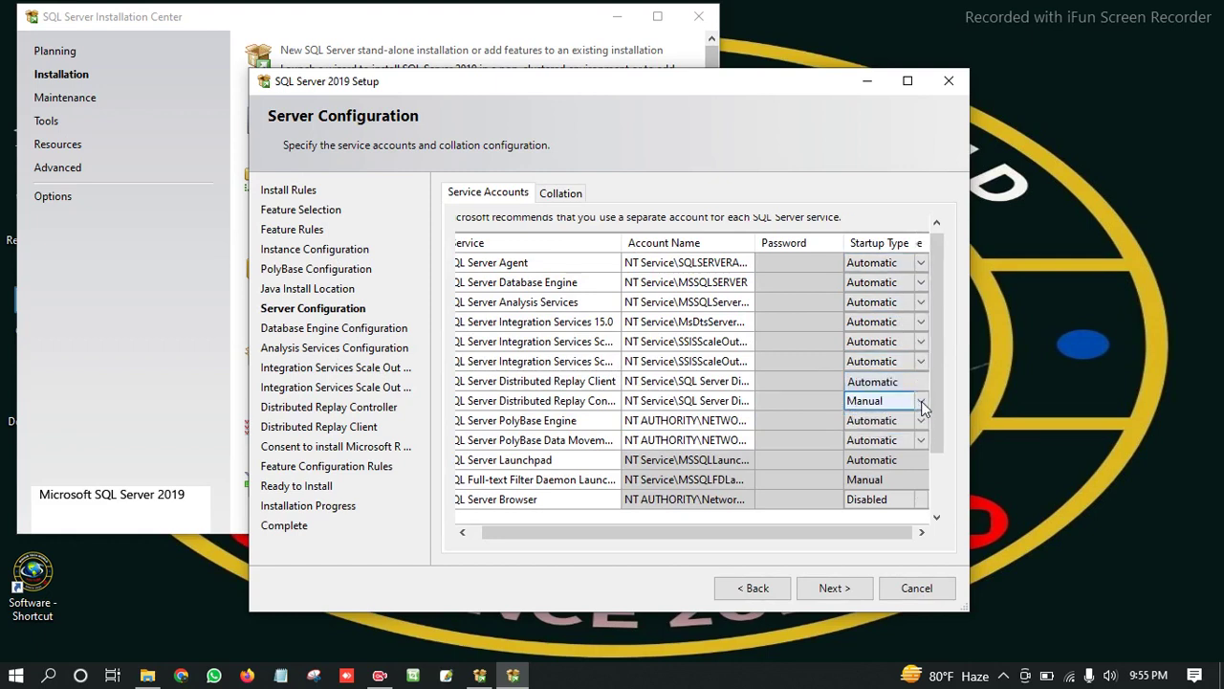
left_click(921, 401)
left_click(884, 413)
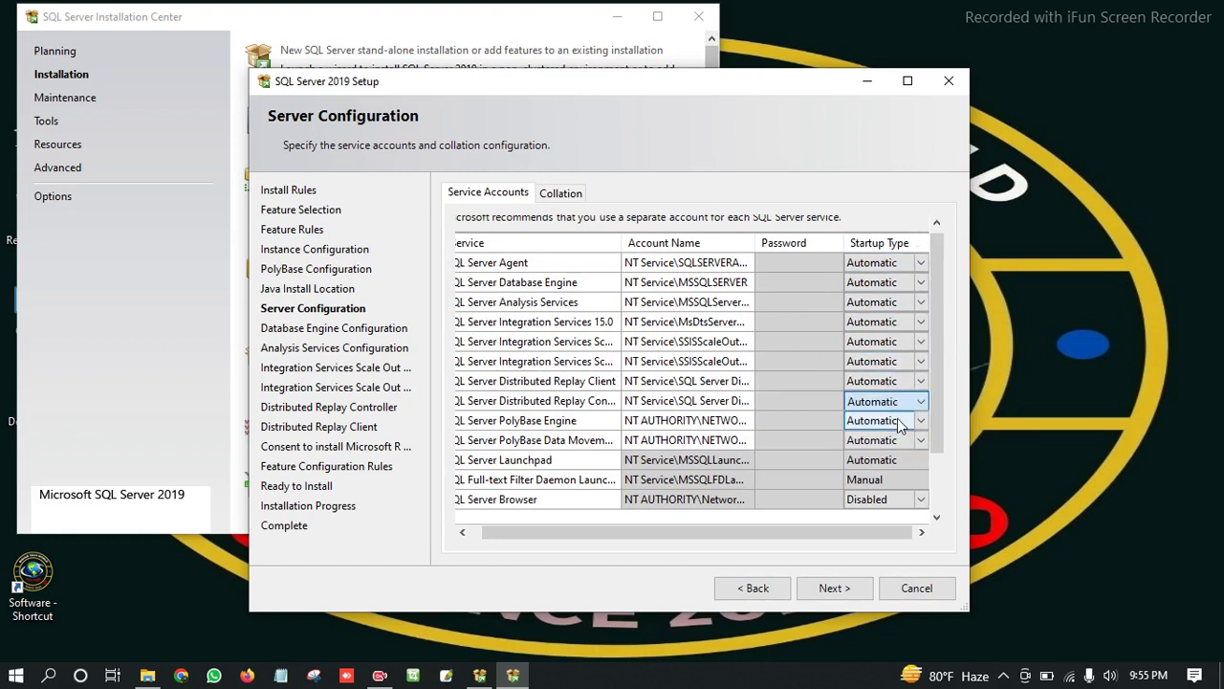
Leave Full-text Filter Daemon on Manual, set SQL Server Browser to Automatic, and continue.
left_click(925, 485)
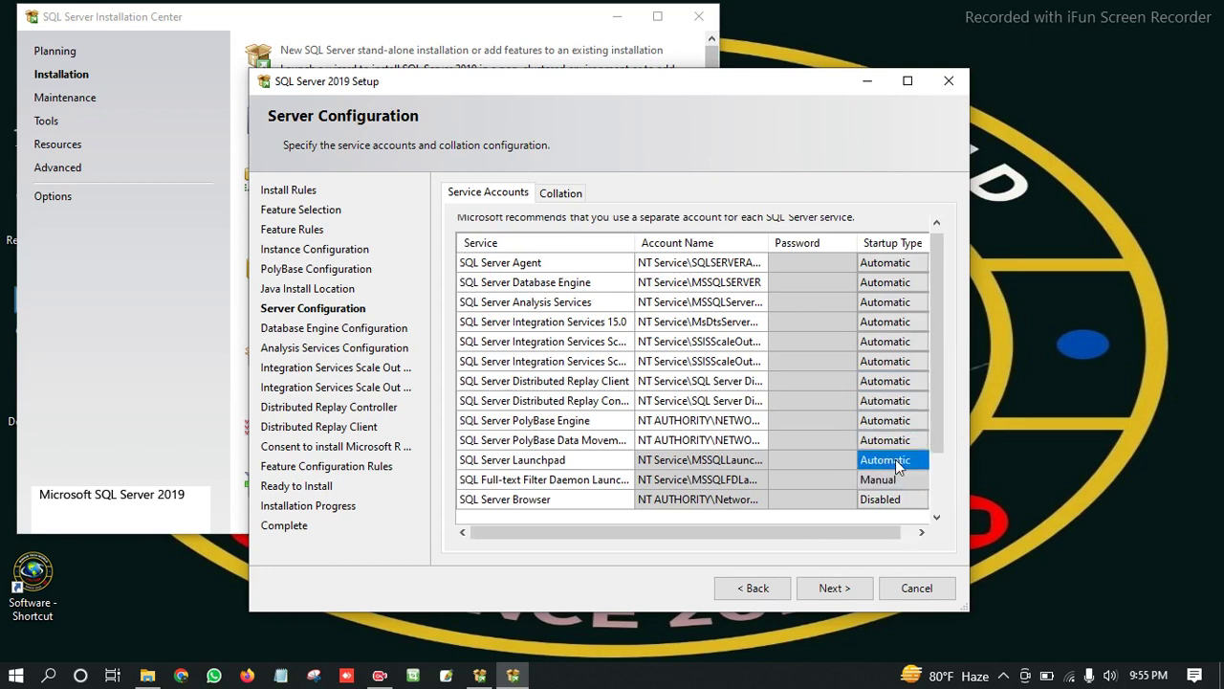
left_click(920, 483)
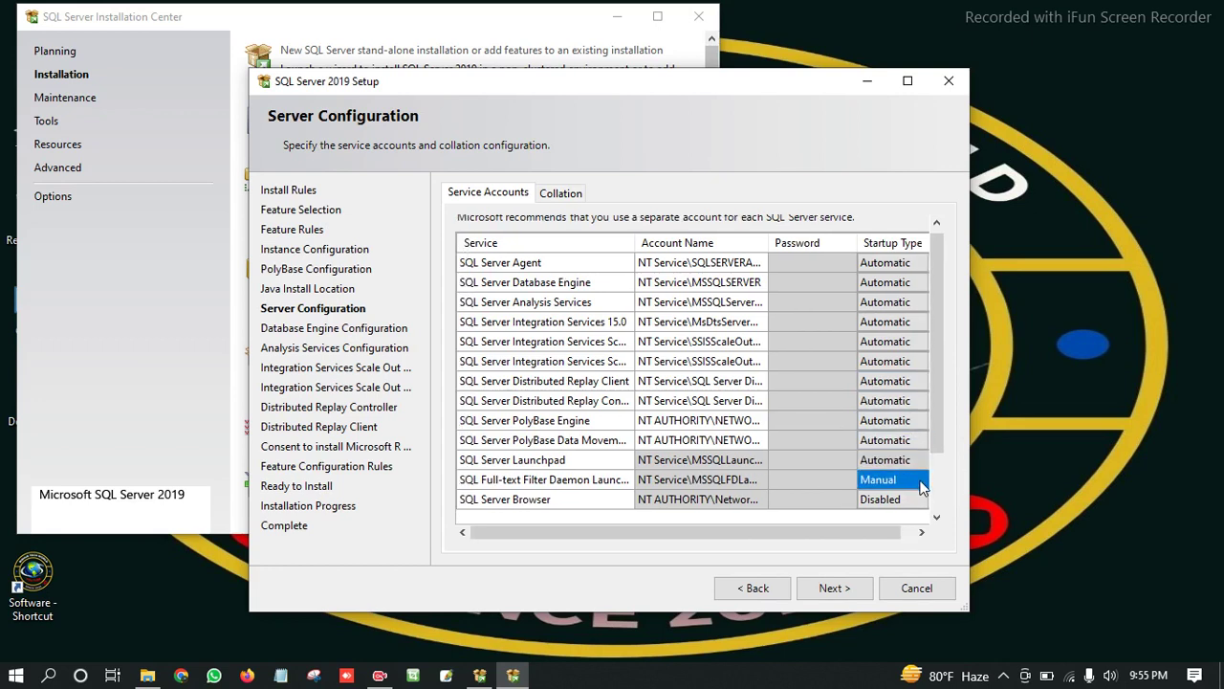
left_click_drag(888, 529, 897, 529)
left_click(913, 499)
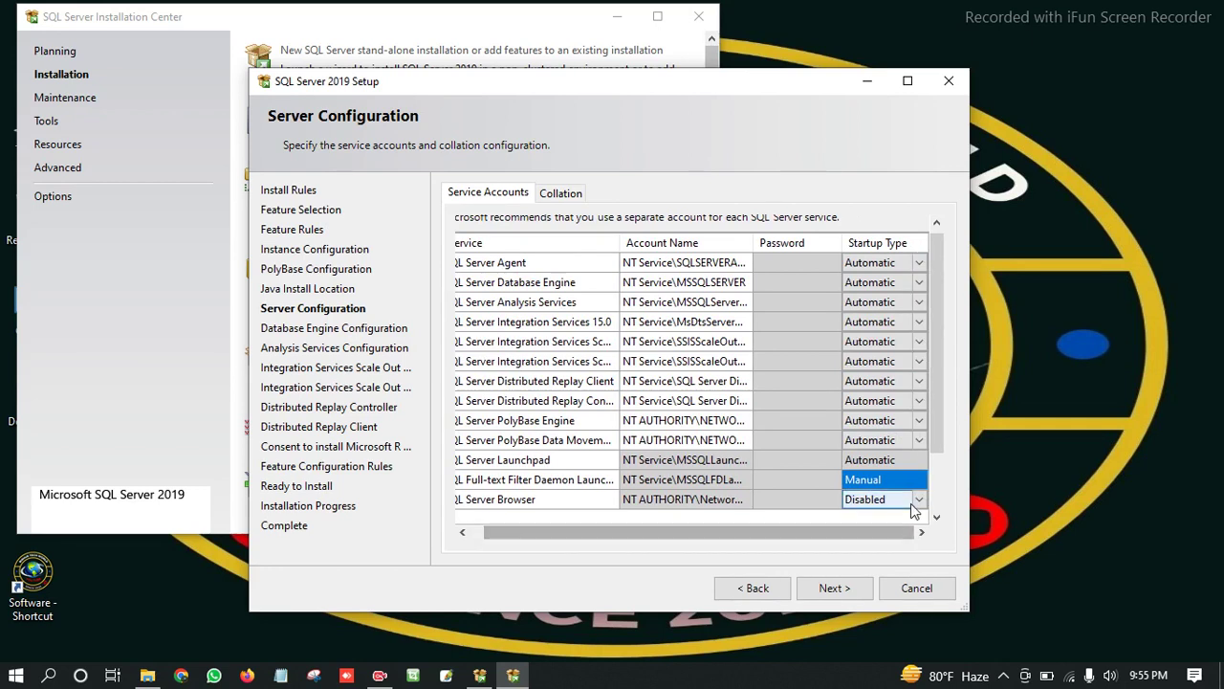
left_click(917, 501)
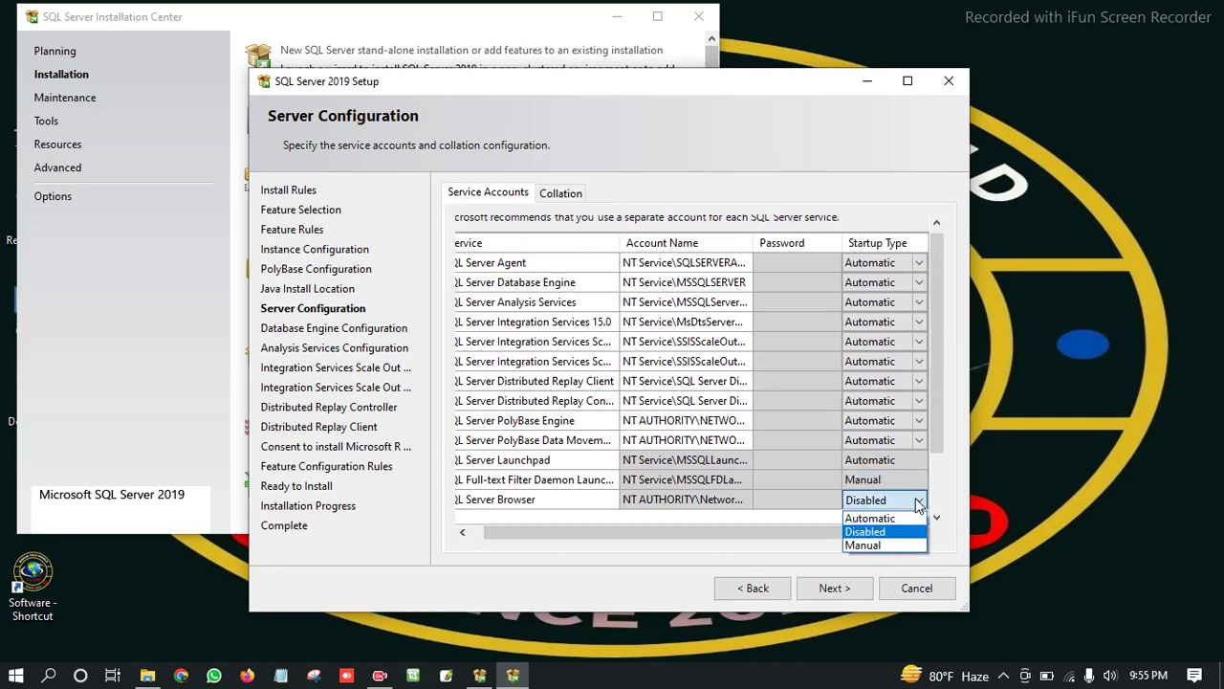
left_click(885, 519)
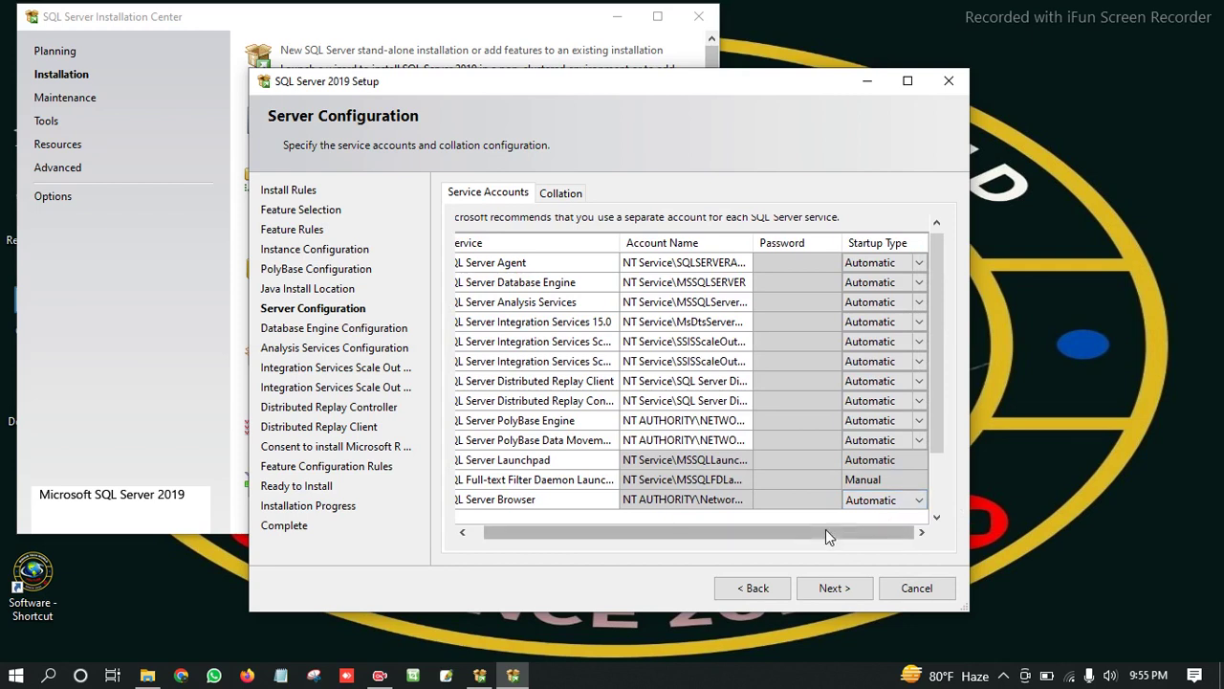
left_click_drag(825, 529, 681, 532)
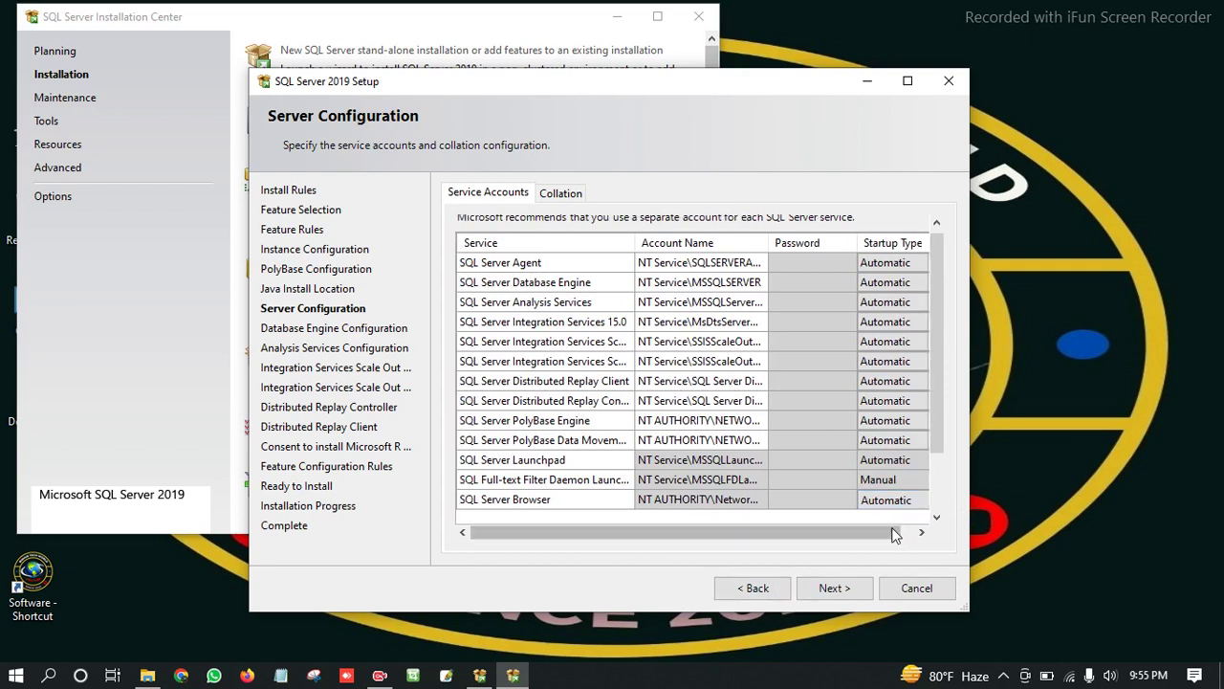
left_click(916, 503)
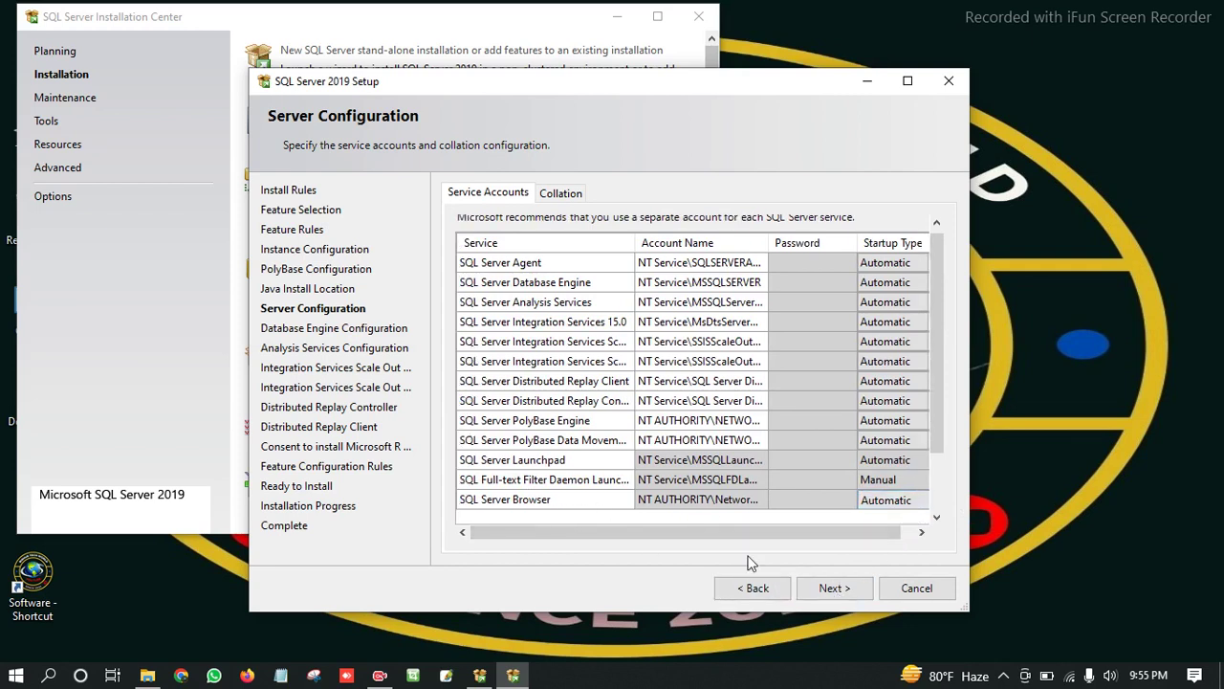
left_click(831, 585)
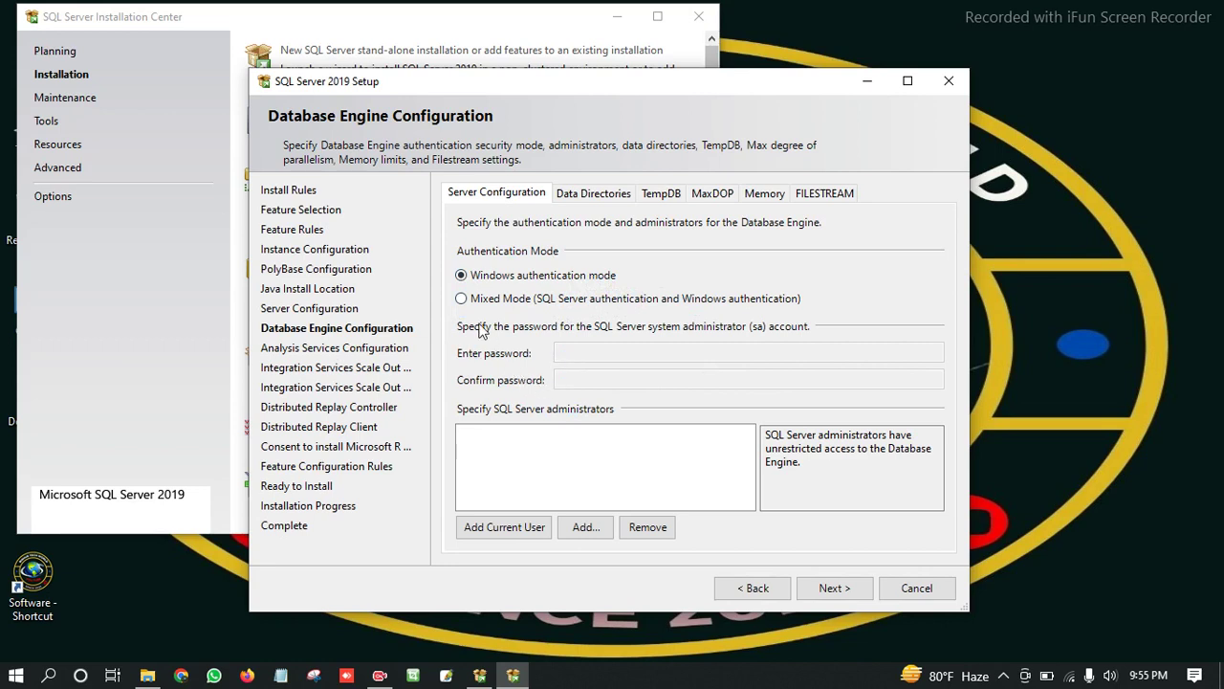
Try Mixed Mode authentication and enter and confirm an administrator password.
left_click(462, 299)
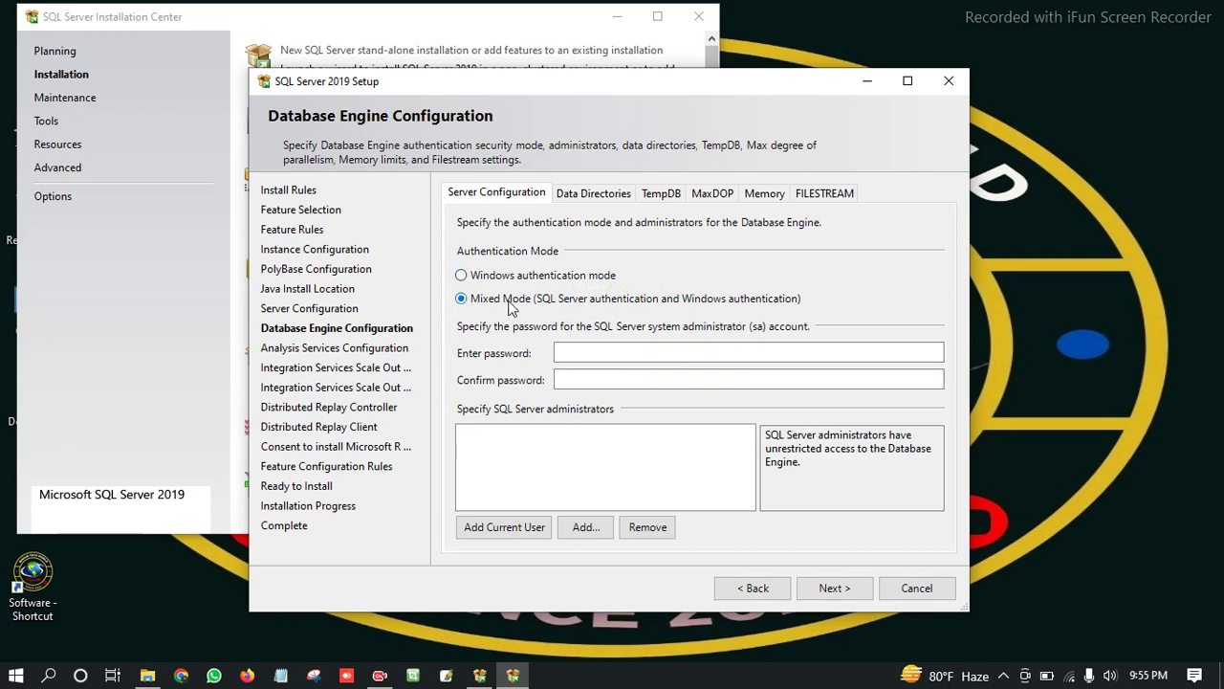
left_click(569, 353)
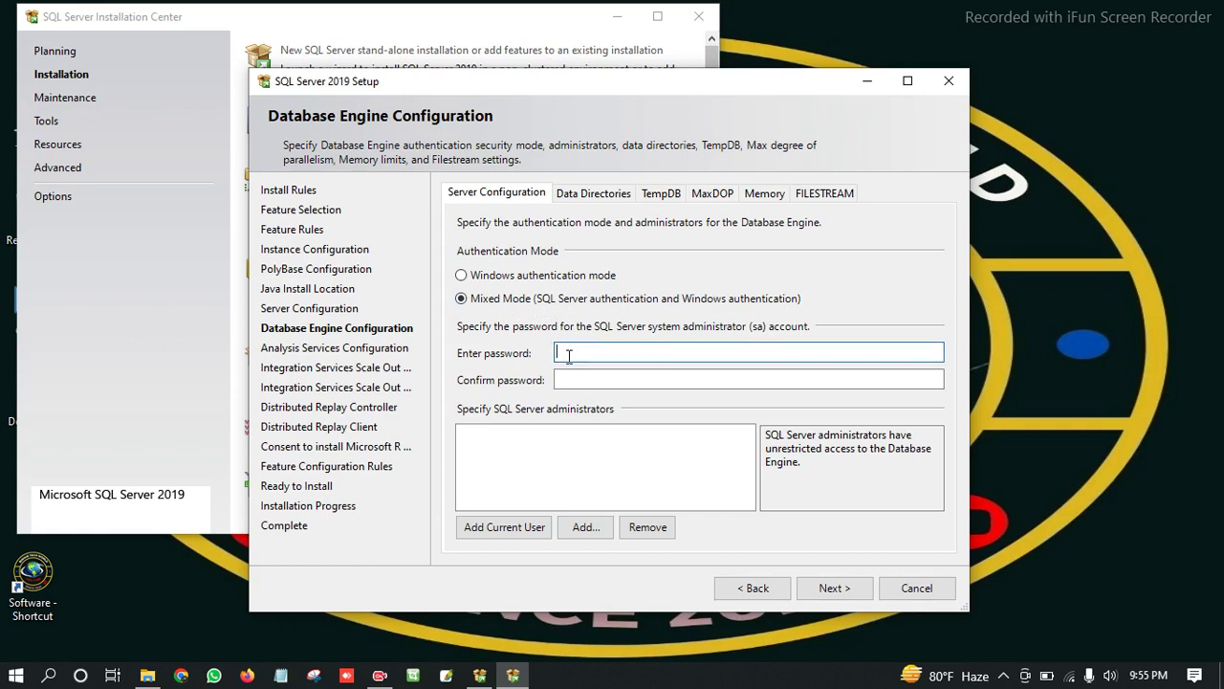
type("12345")
key("Tab")
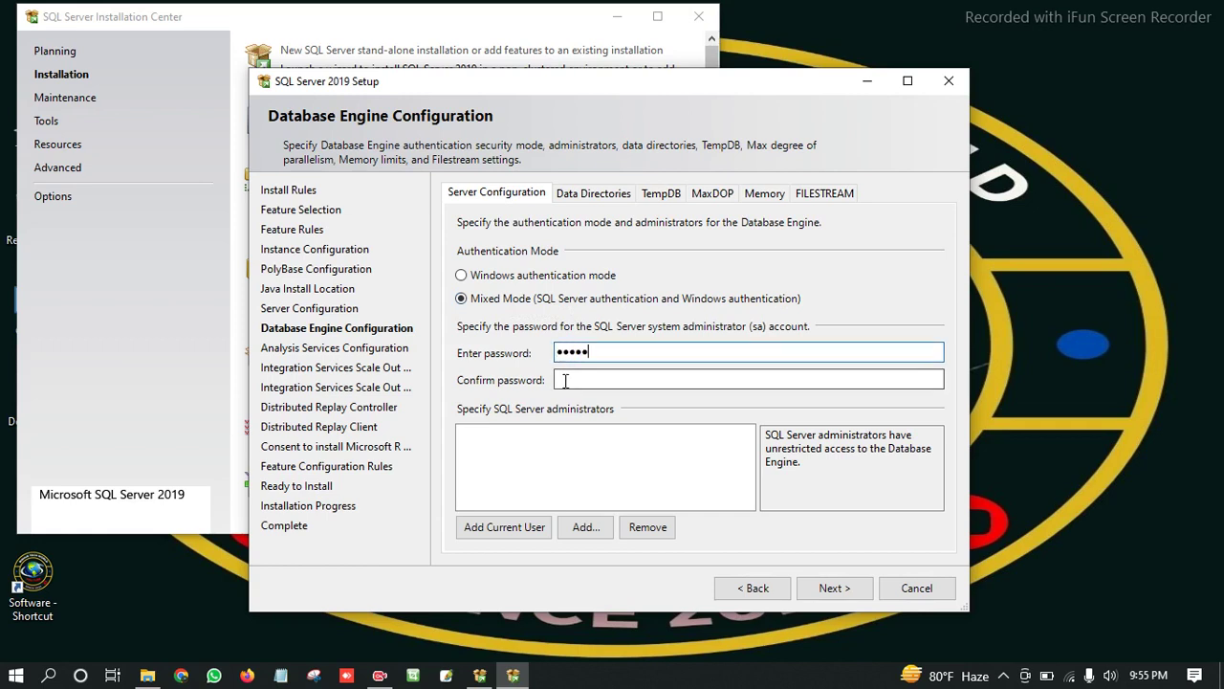
type("1")
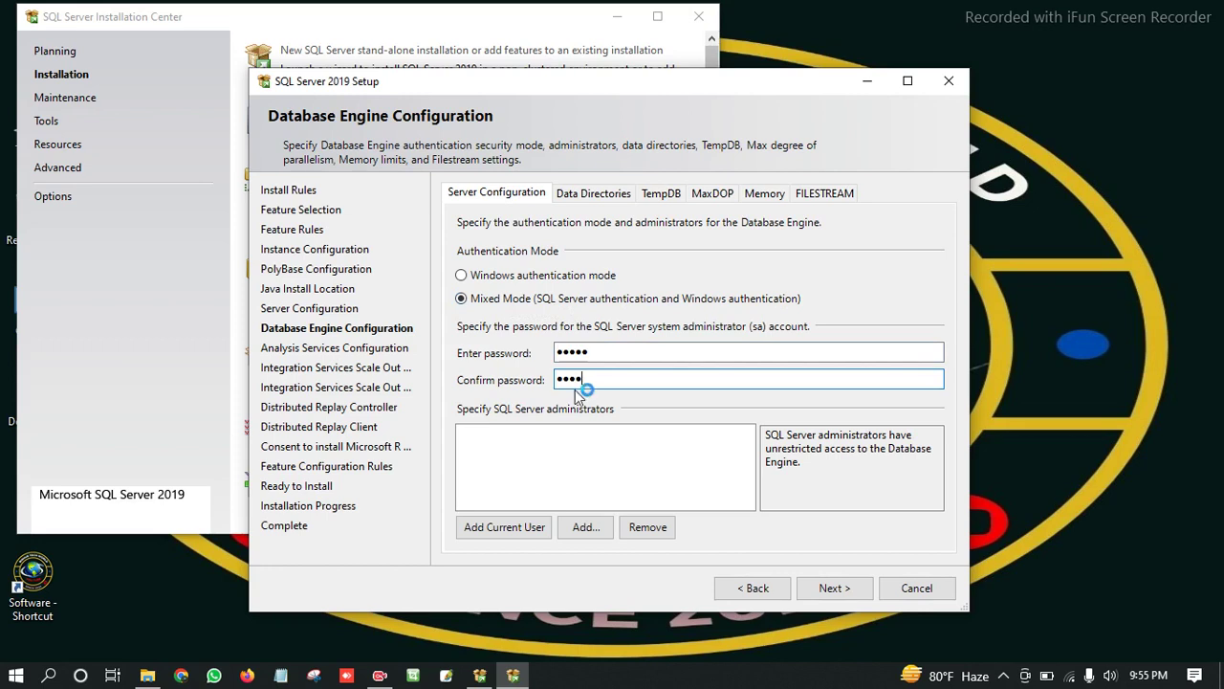
Add the current Windows user as administrator, revert to Windows authentication, and continue.
left_click(516, 526)
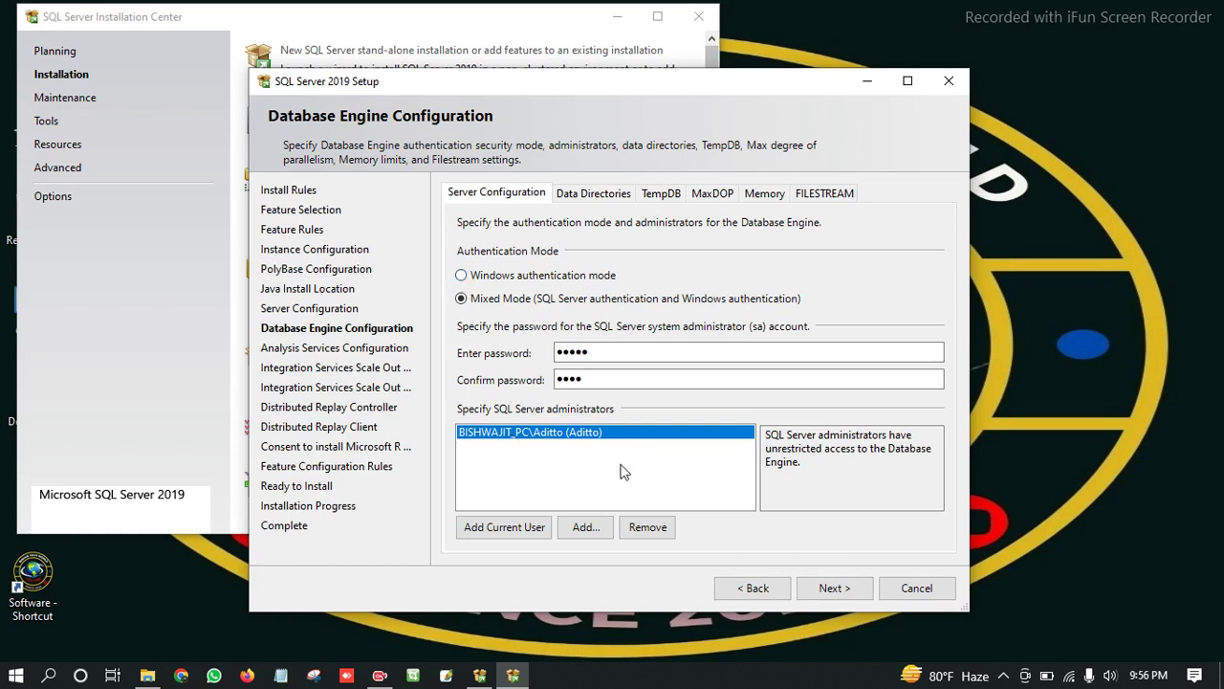
left_click(461, 277)
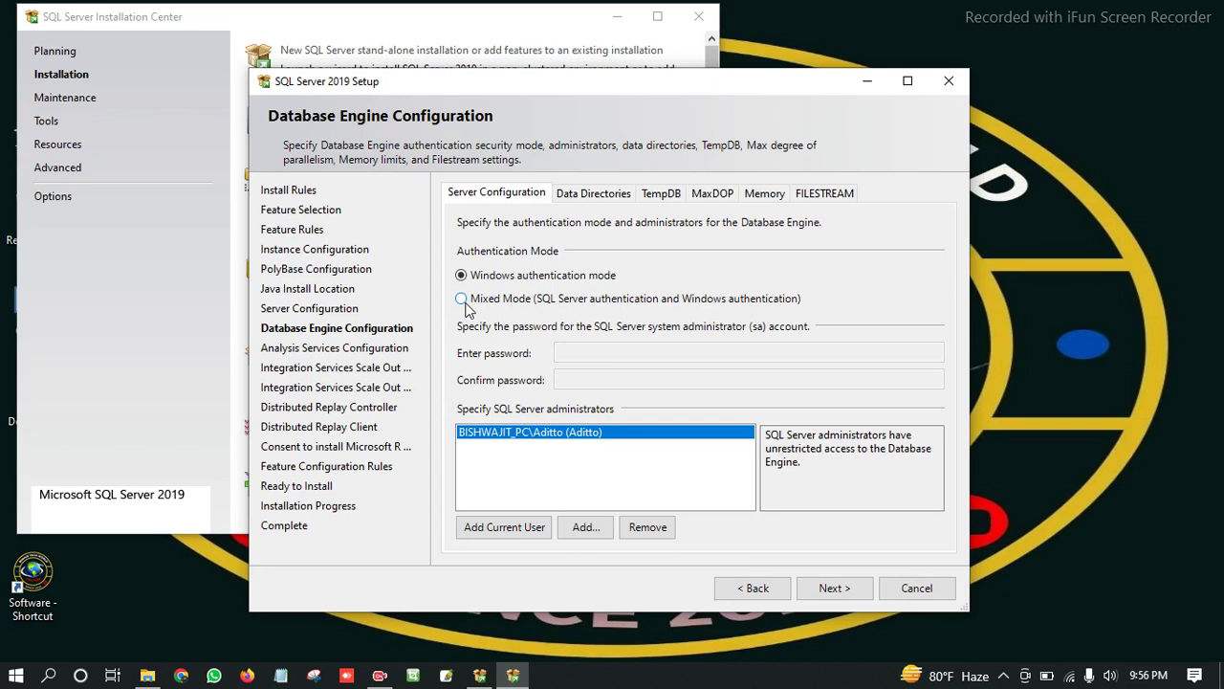
left_click(830, 588)
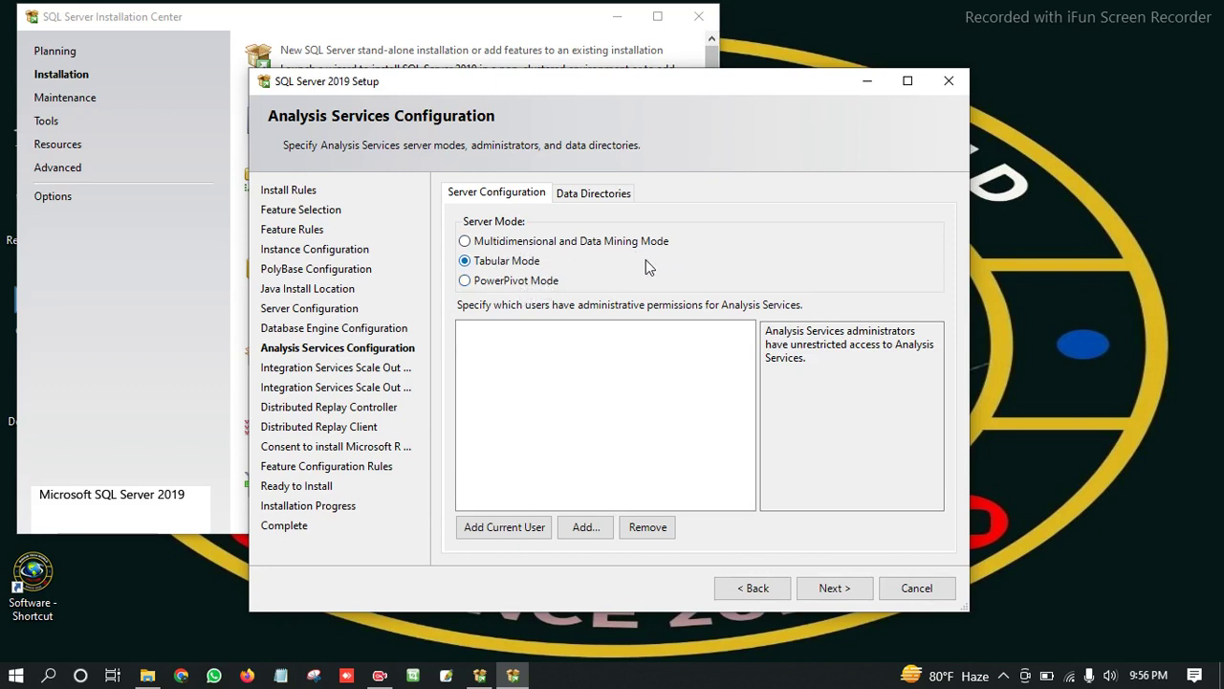
Add the current user as Analysis Services admin, keep master port 8391 and worker defaults.
left_click(523, 526)
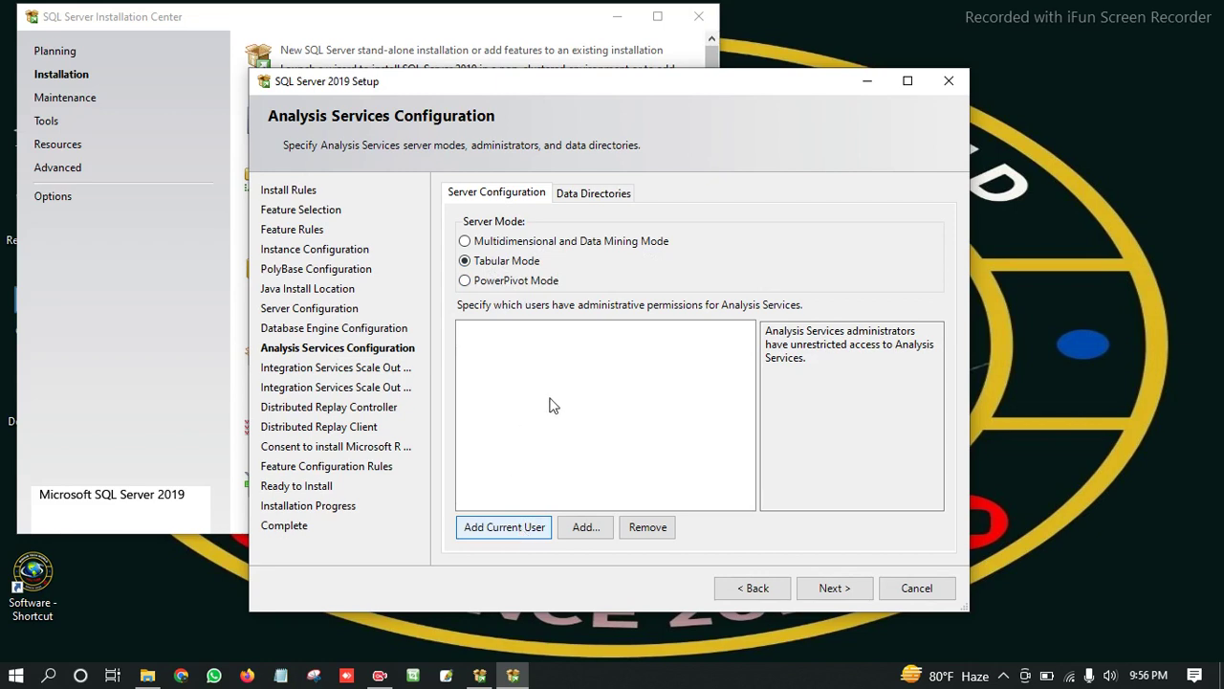
left_click(829, 587)
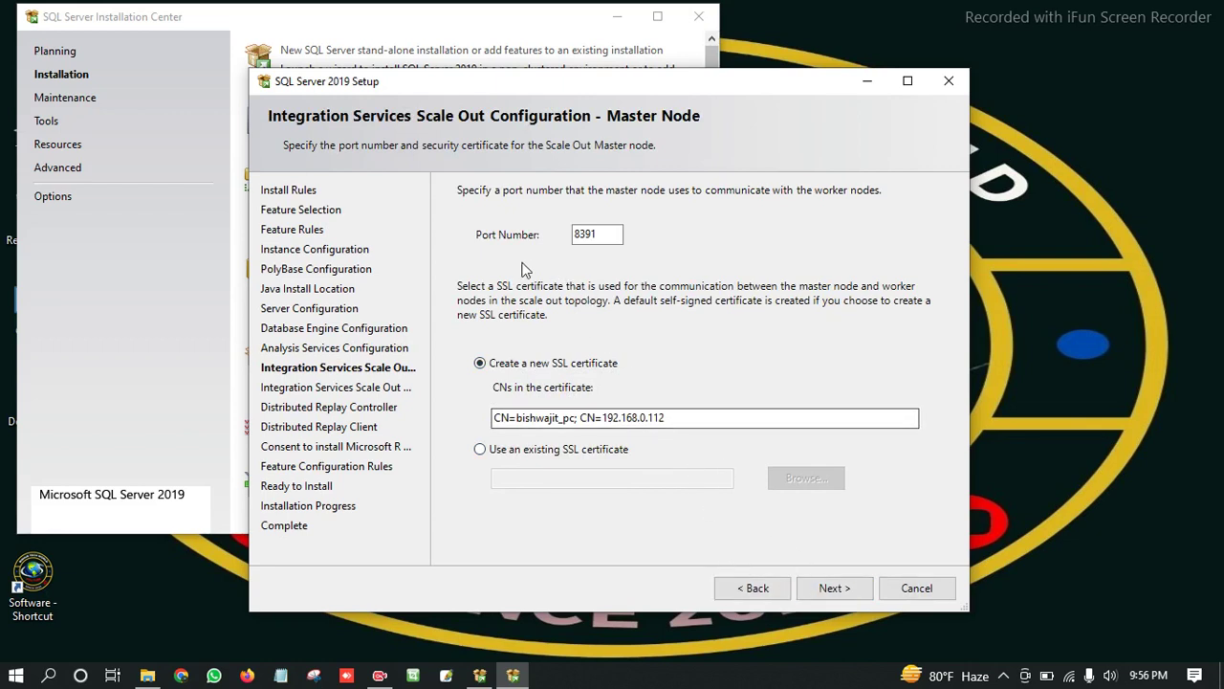
double_click(580, 235)
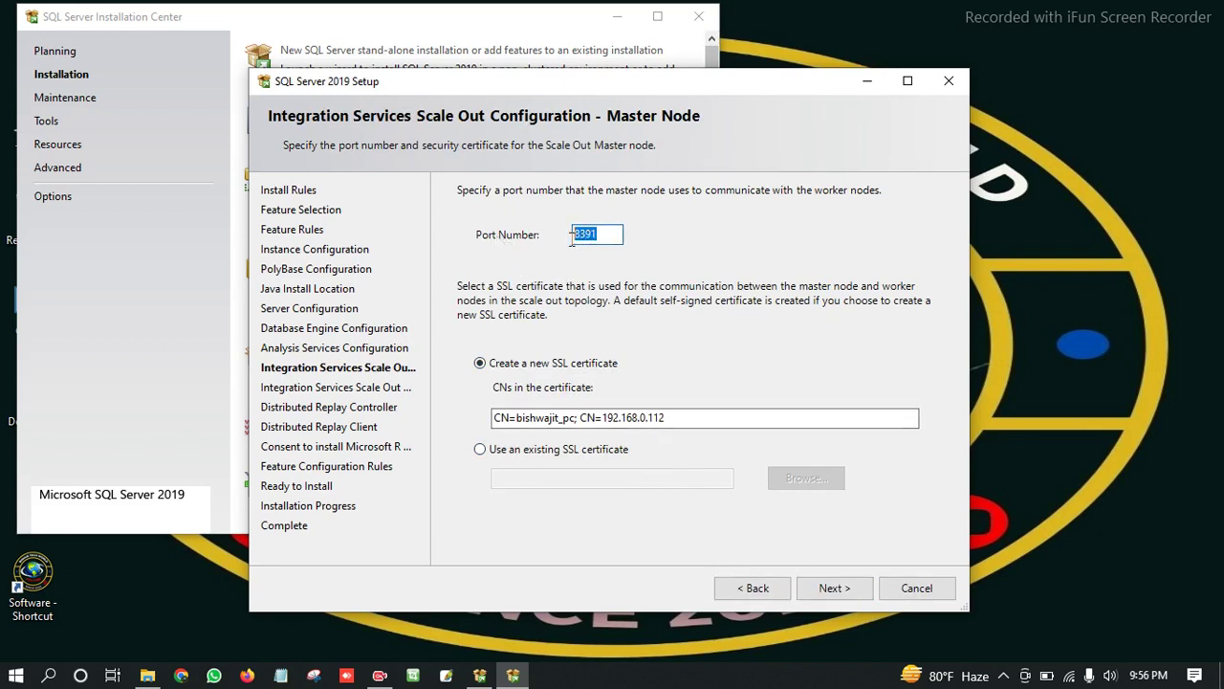
left_click(601, 234)
double_click(591, 235)
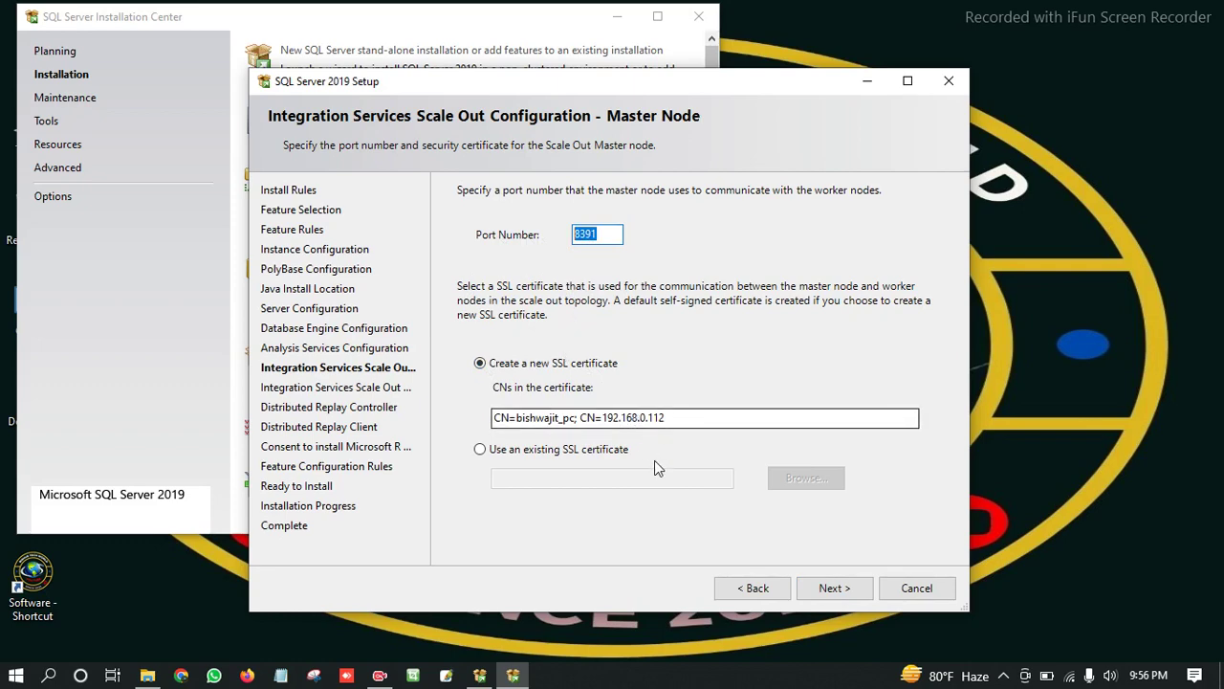
left_click(827, 586)
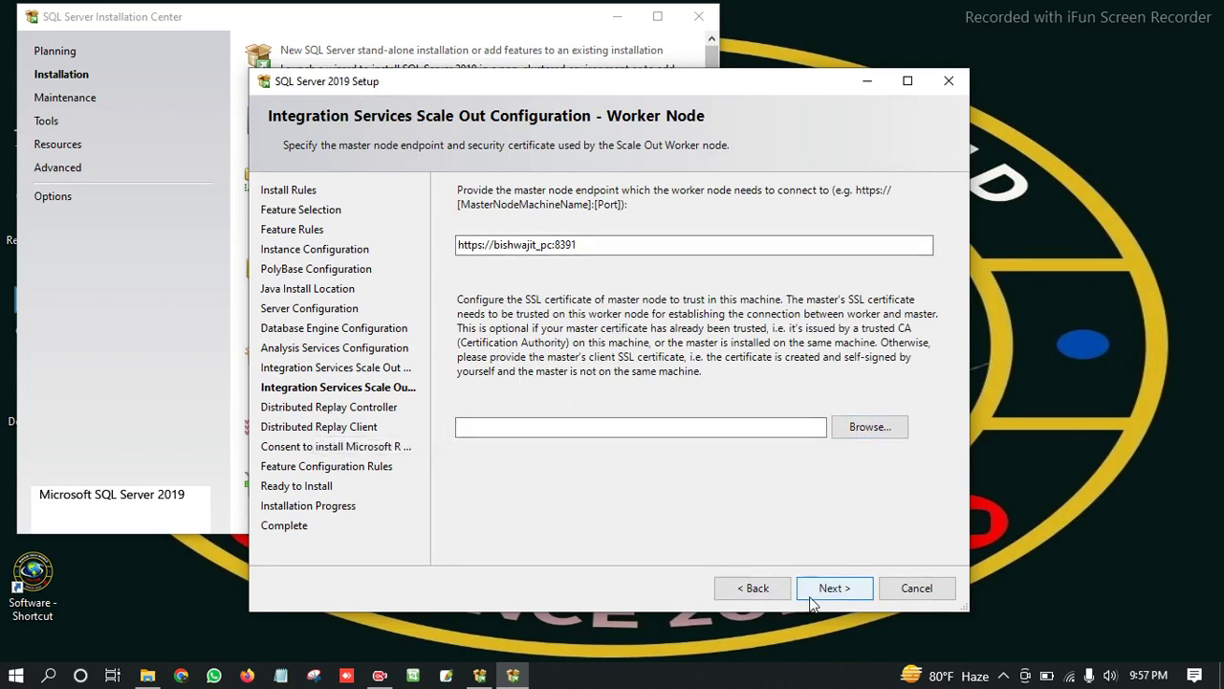
left_click(842, 589)
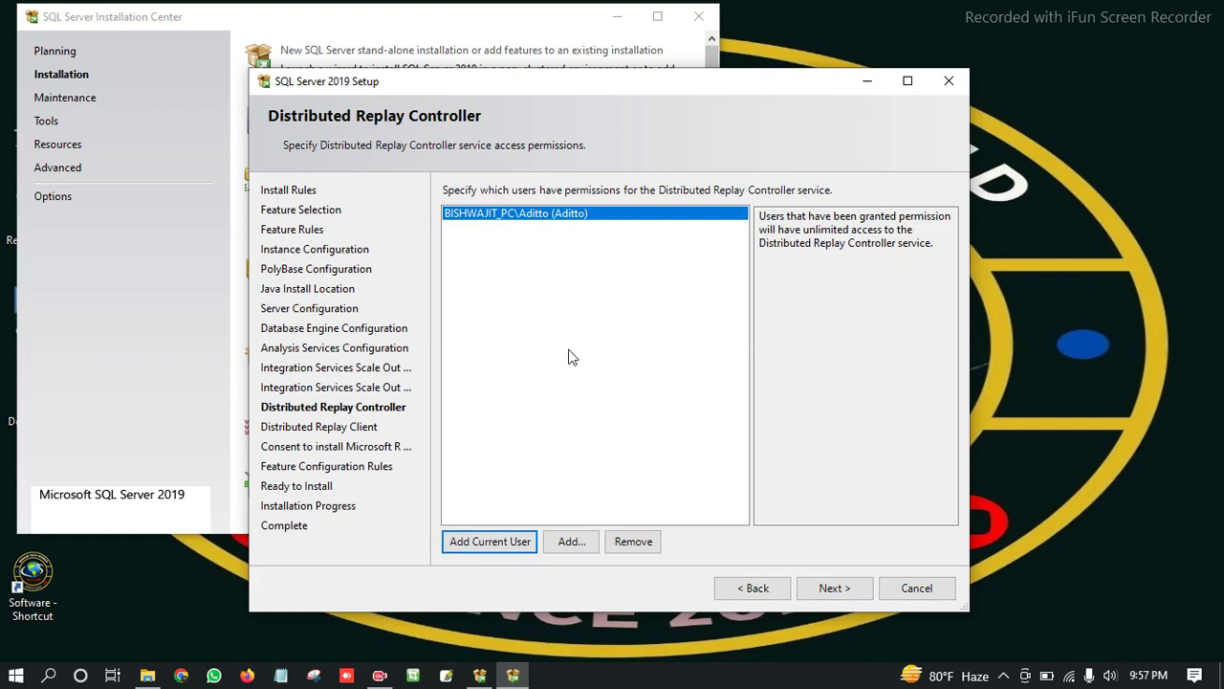
Pass the Distributed Replay Controller and Client pages and consent to installing Microsoft R Open.
left_click(828, 587)
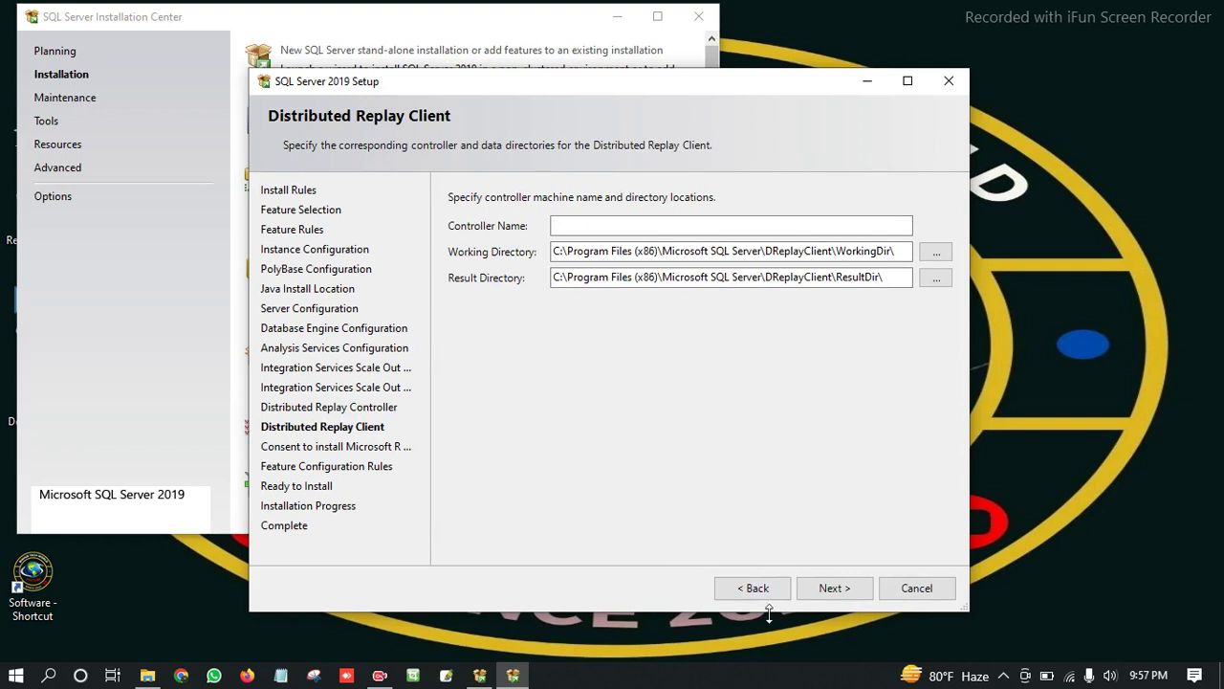
left_click(826, 588)
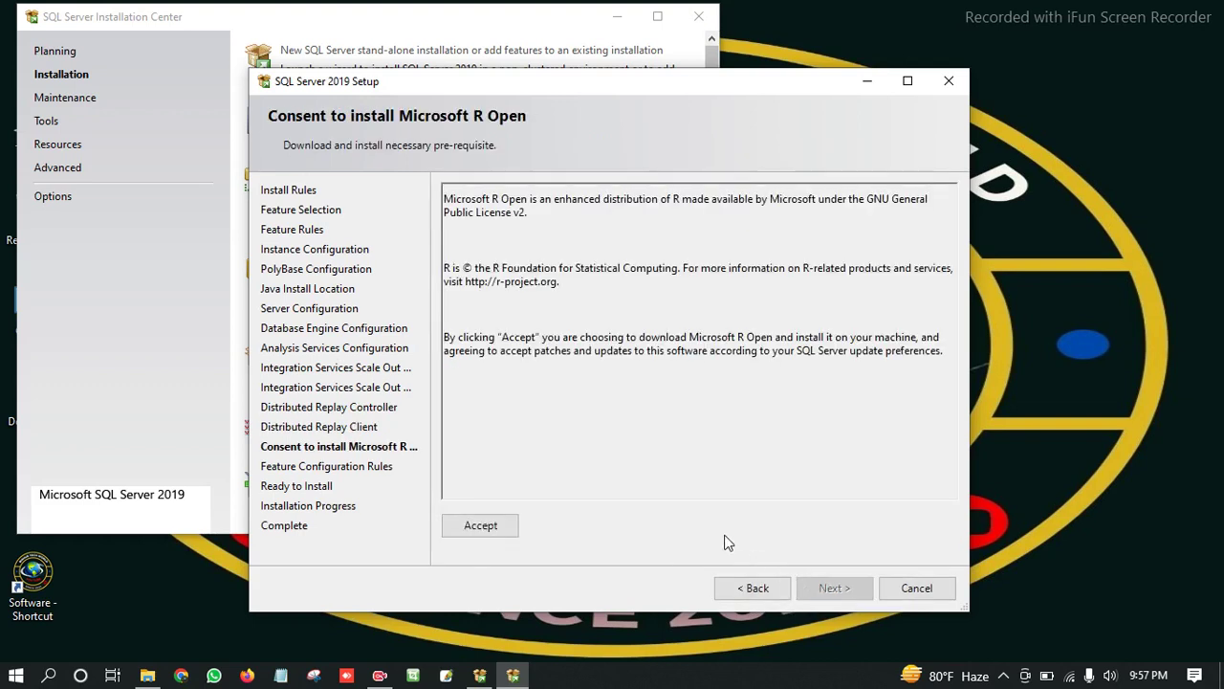
left_click(489, 529)
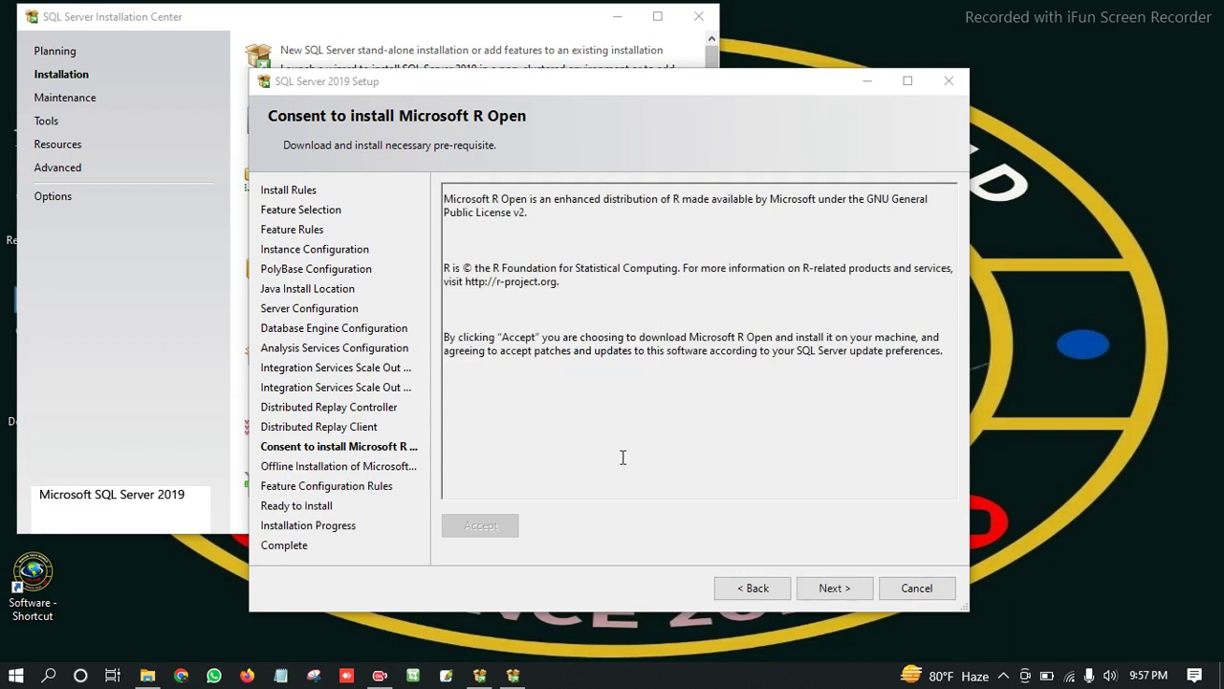
left_click(834, 588)
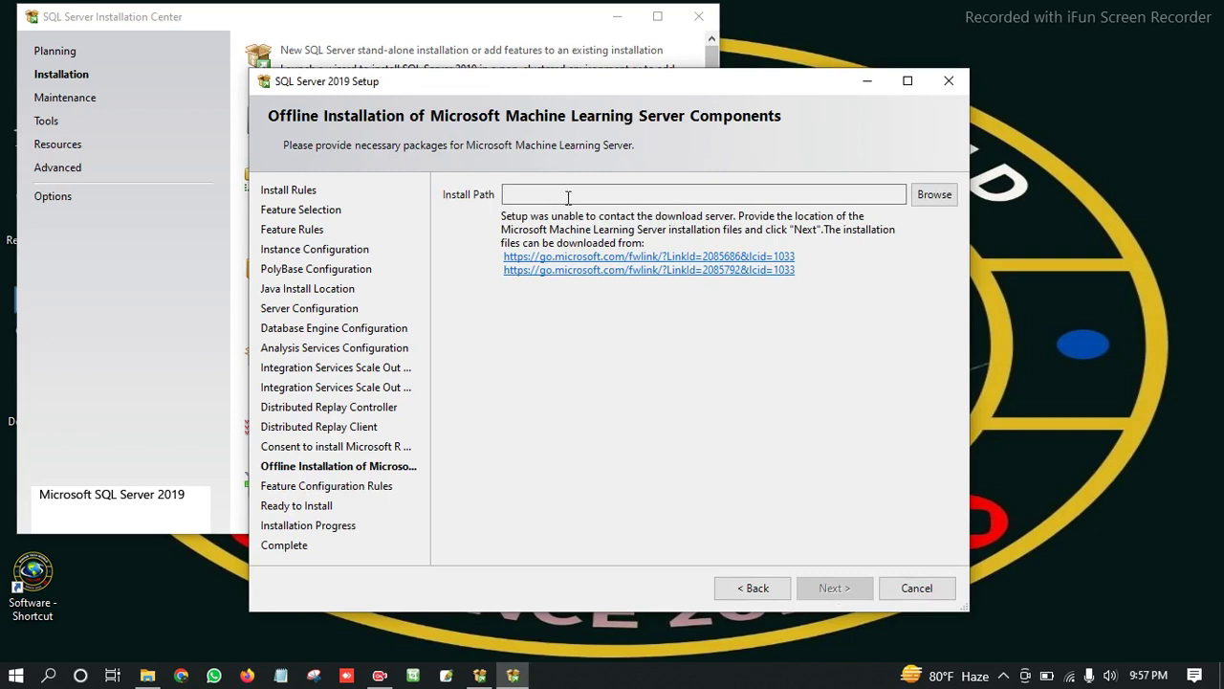
Pick Program Files (x86) on Local Disk (C:) as the Machine Learning packages folder.
left_click(923, 196)
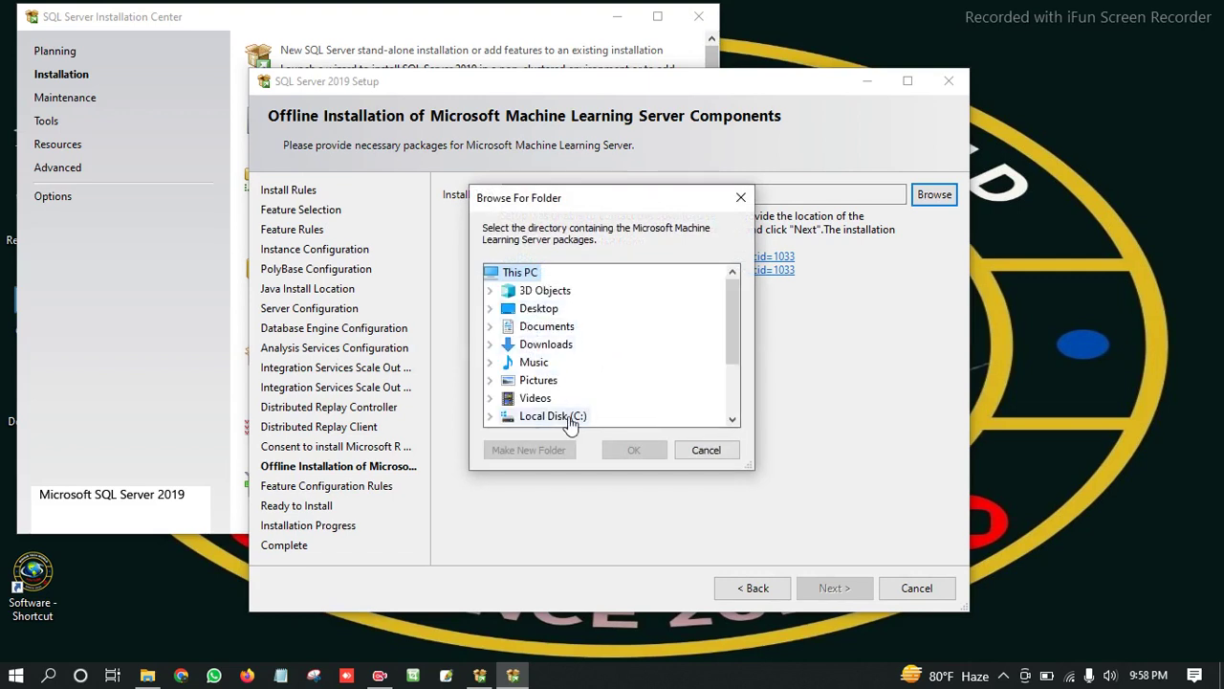
double_click(555, 417)
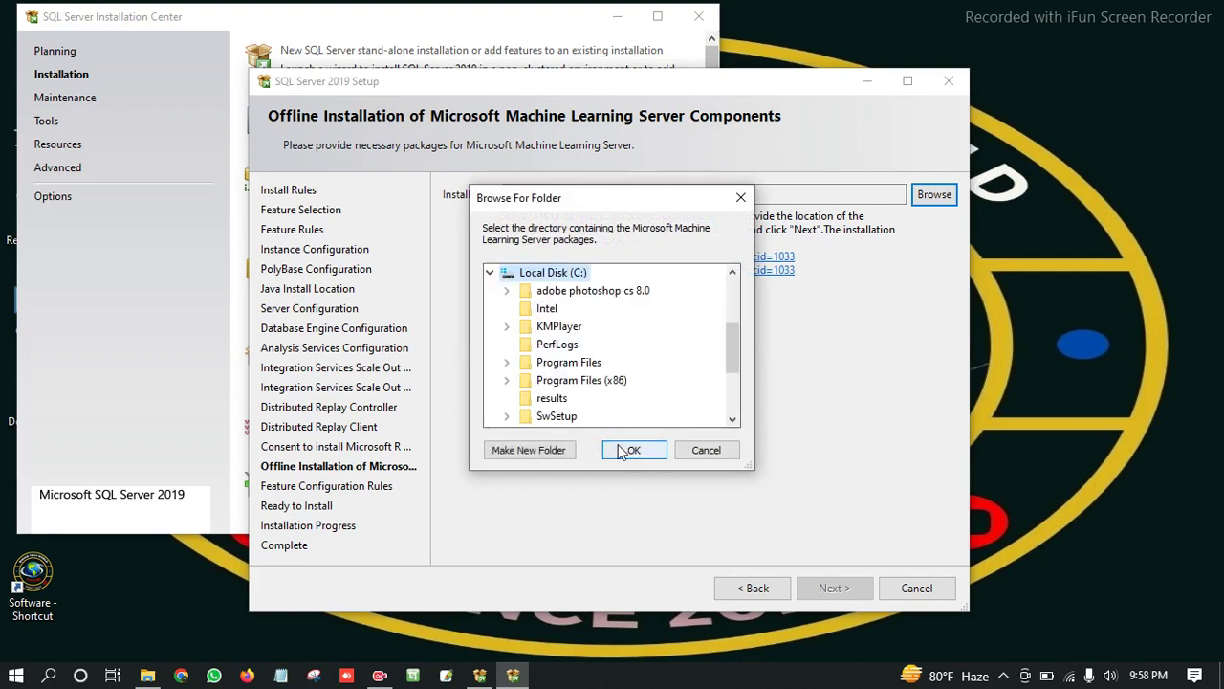
double_click(580, 380)
left_click(634, 451)
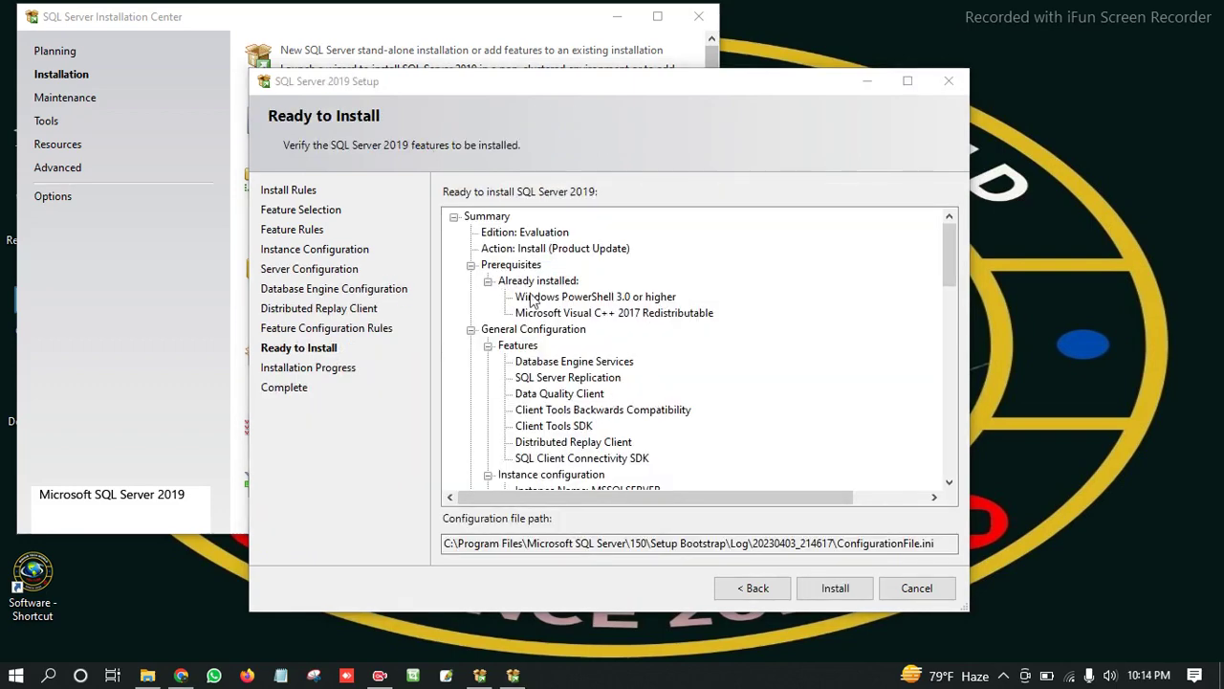
Review the Evaluation edition feature and instance summary, then begin the SQL Server 2019 installation.
left_click(299, 215)
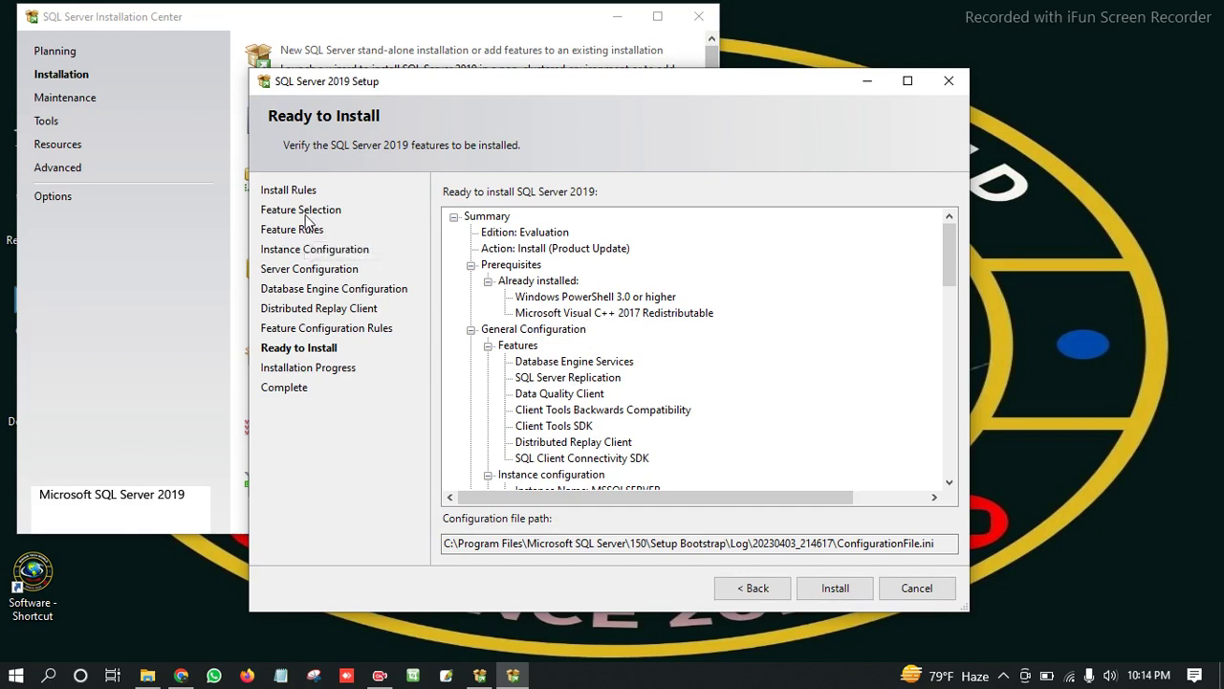
scroll(660, 386, "down", 1)
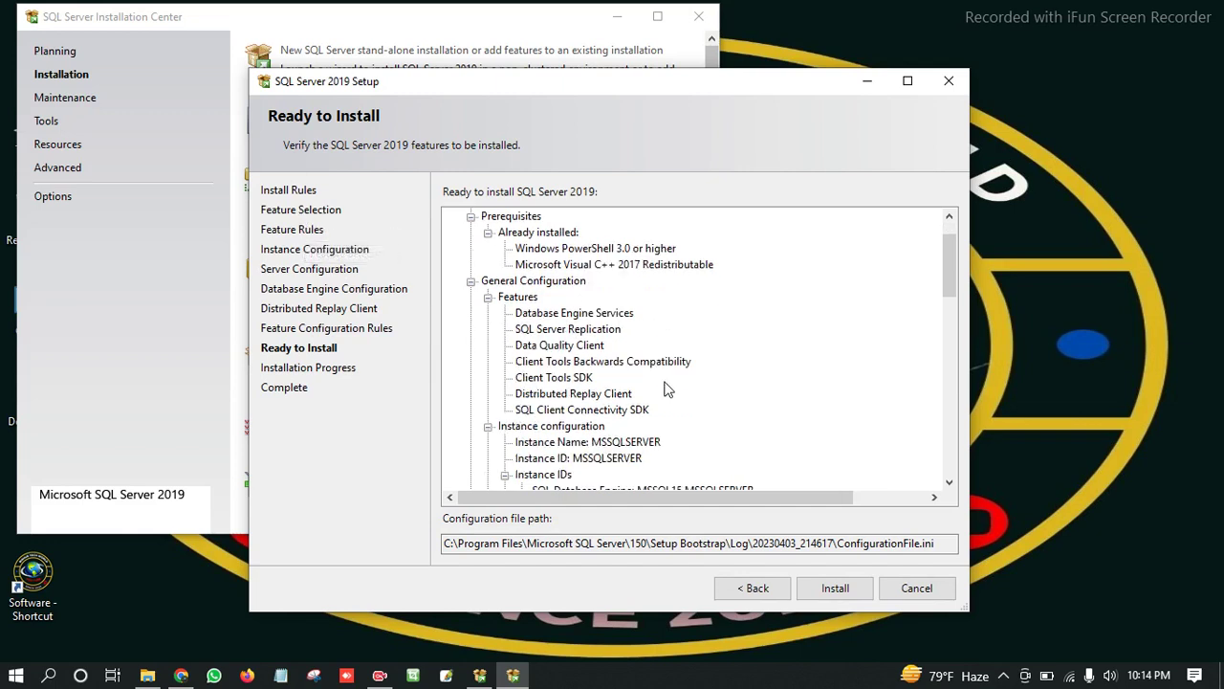
scroll(667, 390, "down", 1)
scroll(669, 394, "up", 2)
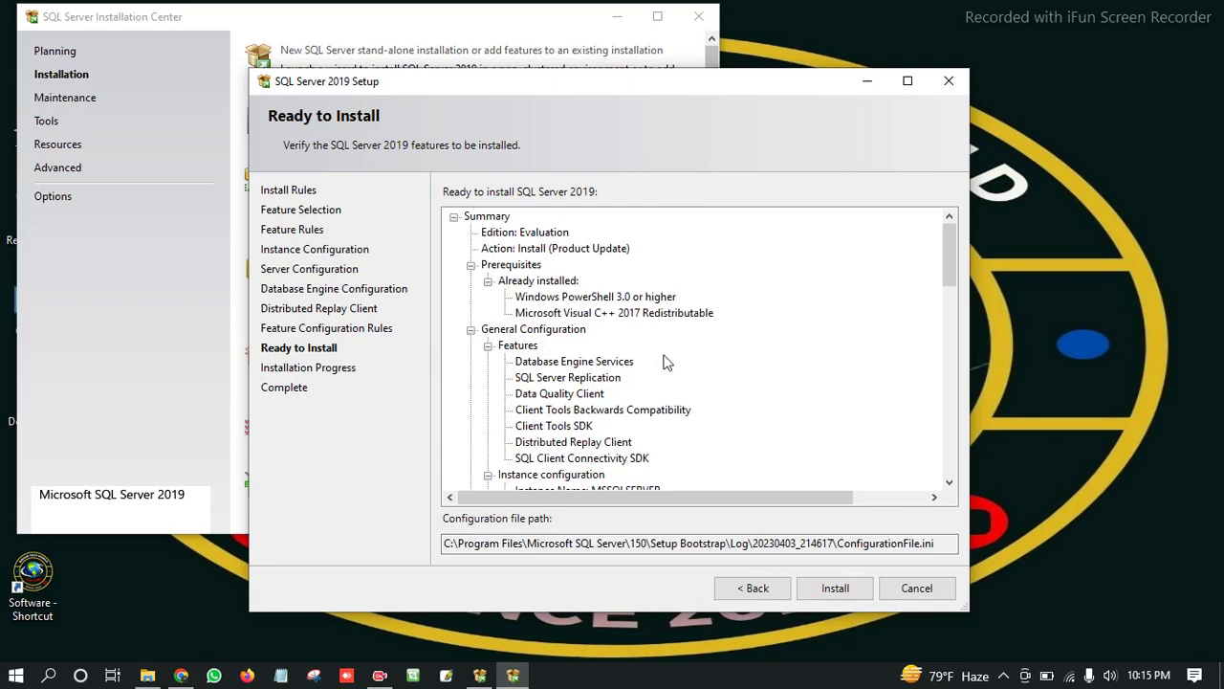
scroll(601, 397, "down", 2)
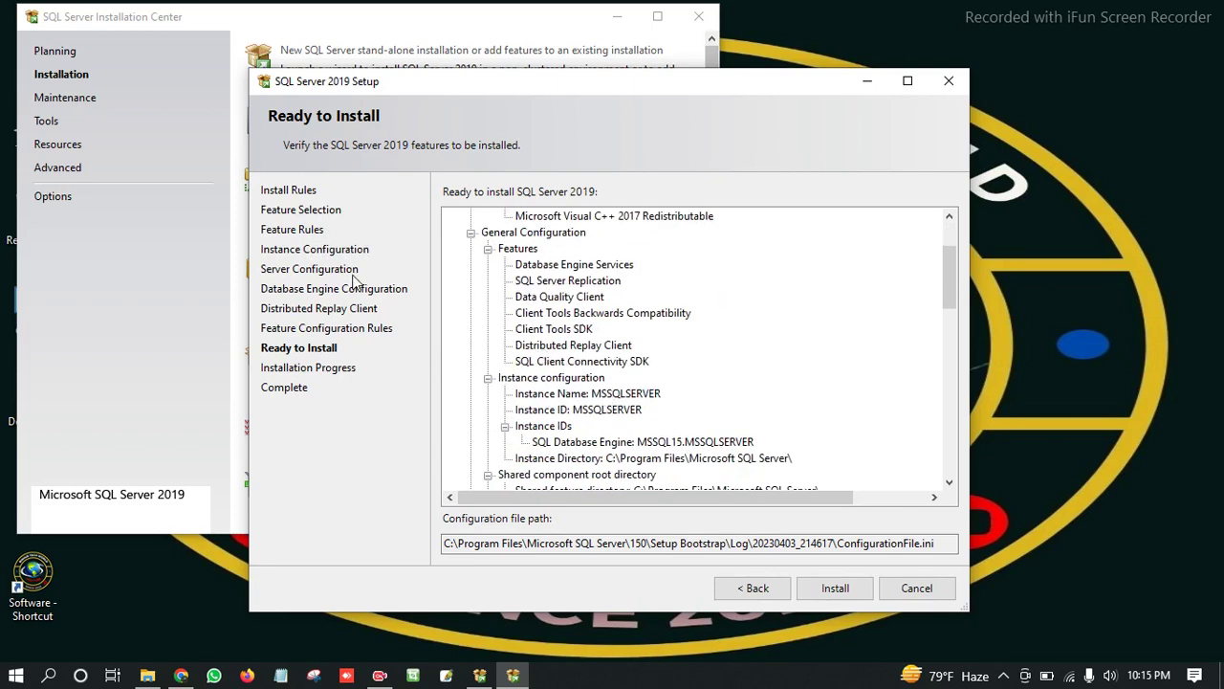
scroll(660, 402, "down", 4)
scroll(601, 425, "down", 8)
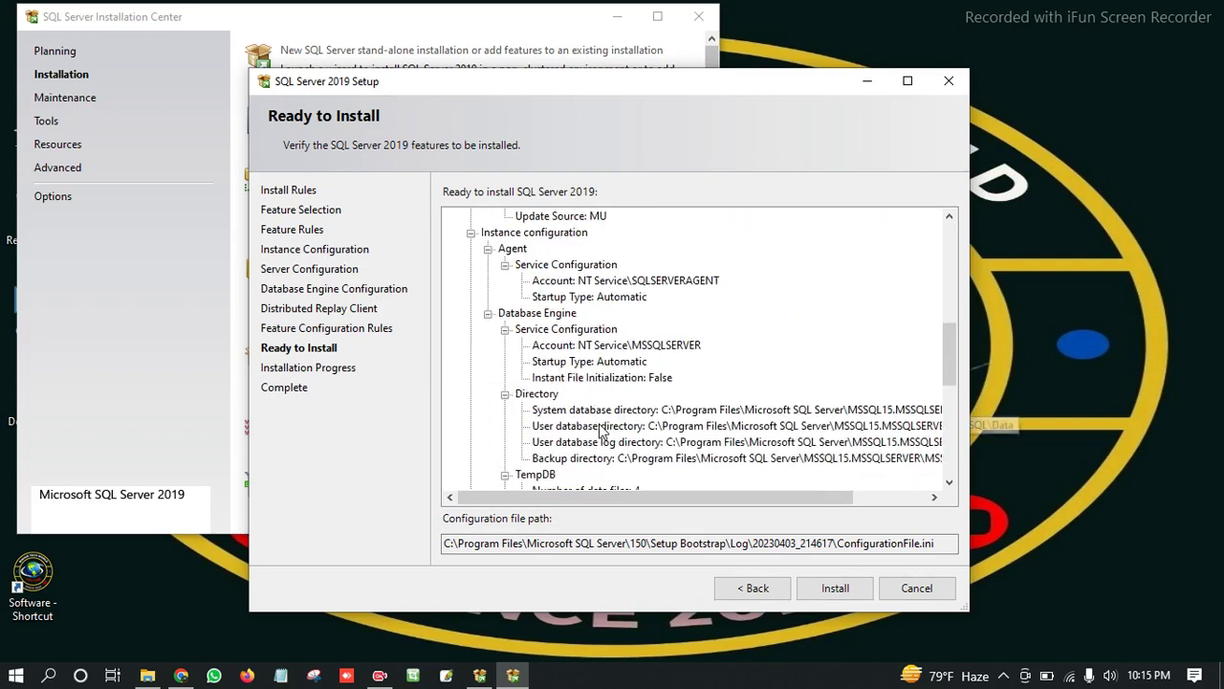
left_click(835, 588)
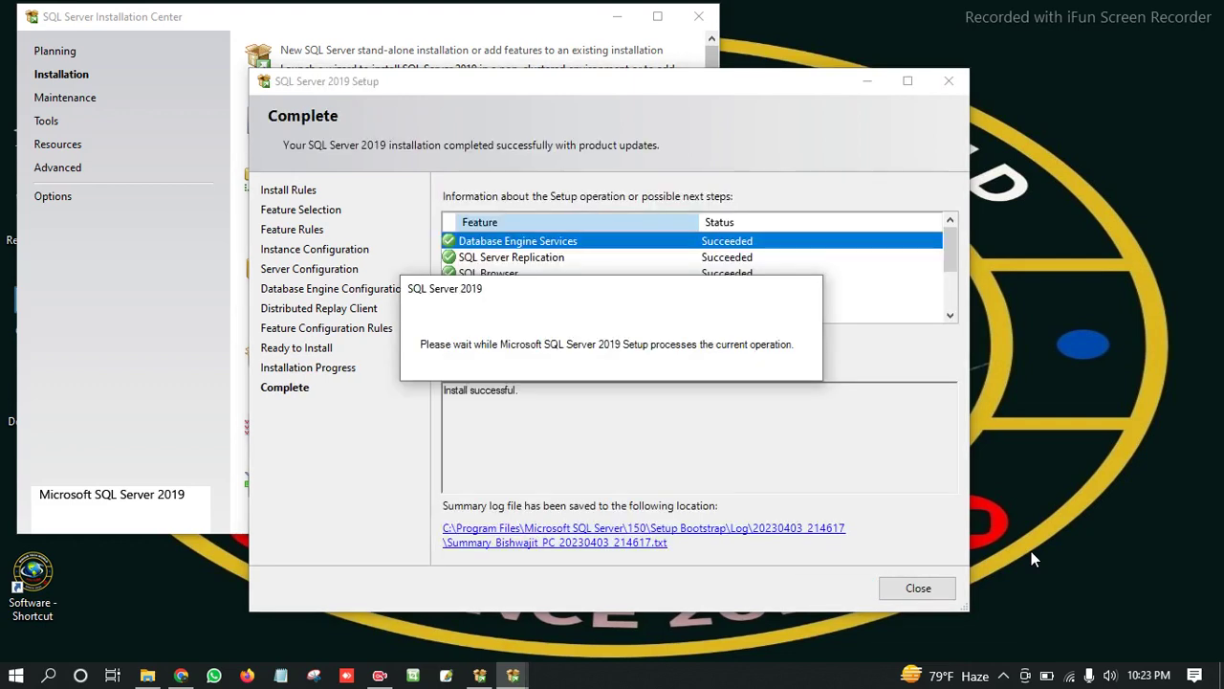
Confirm SQL Writer, Database Engine, Browser and Client Connectivity show Succeeded, then close setup.
left_click(907, 299)
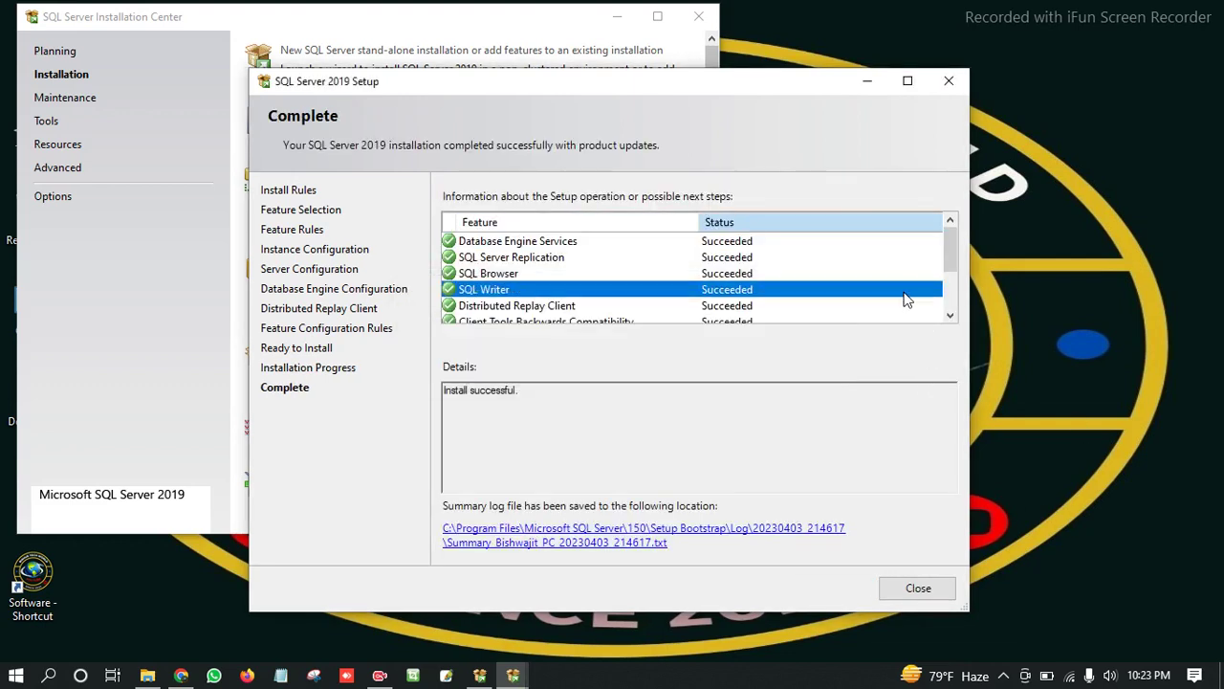
left_click(525, 243)
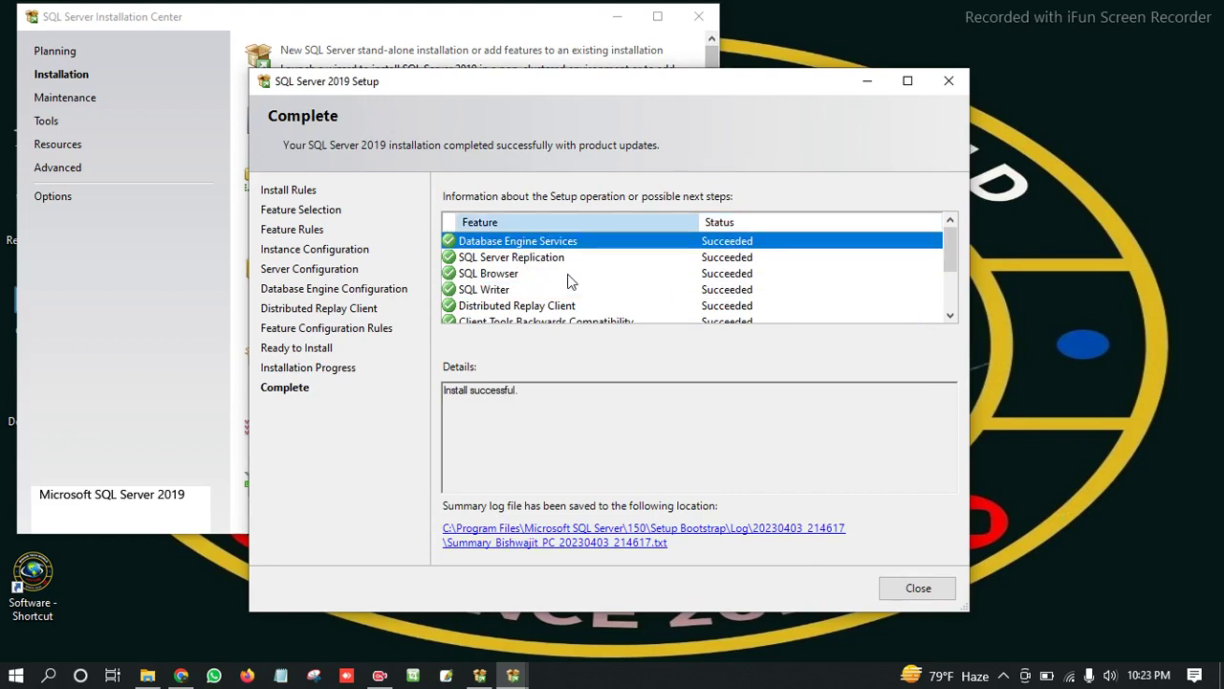
left_click(570, 274)
key("Down")
key("Down")
key("Down")
key("Down")
key("Down")
key("Down")
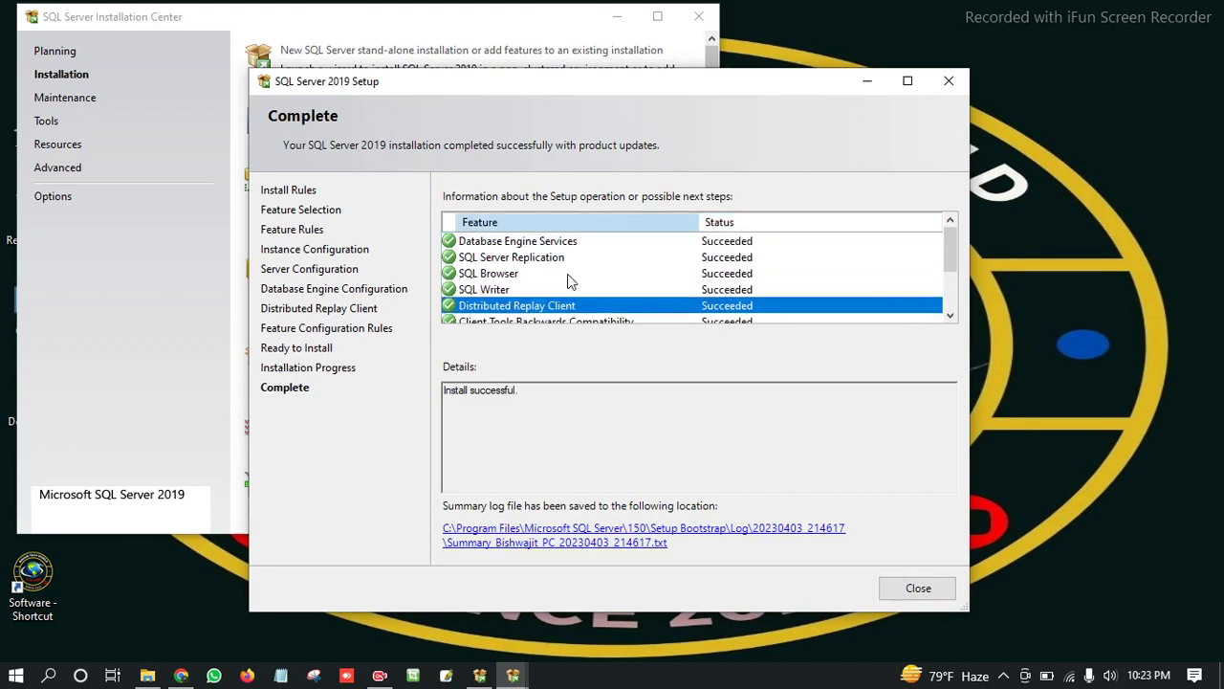
key("Down")
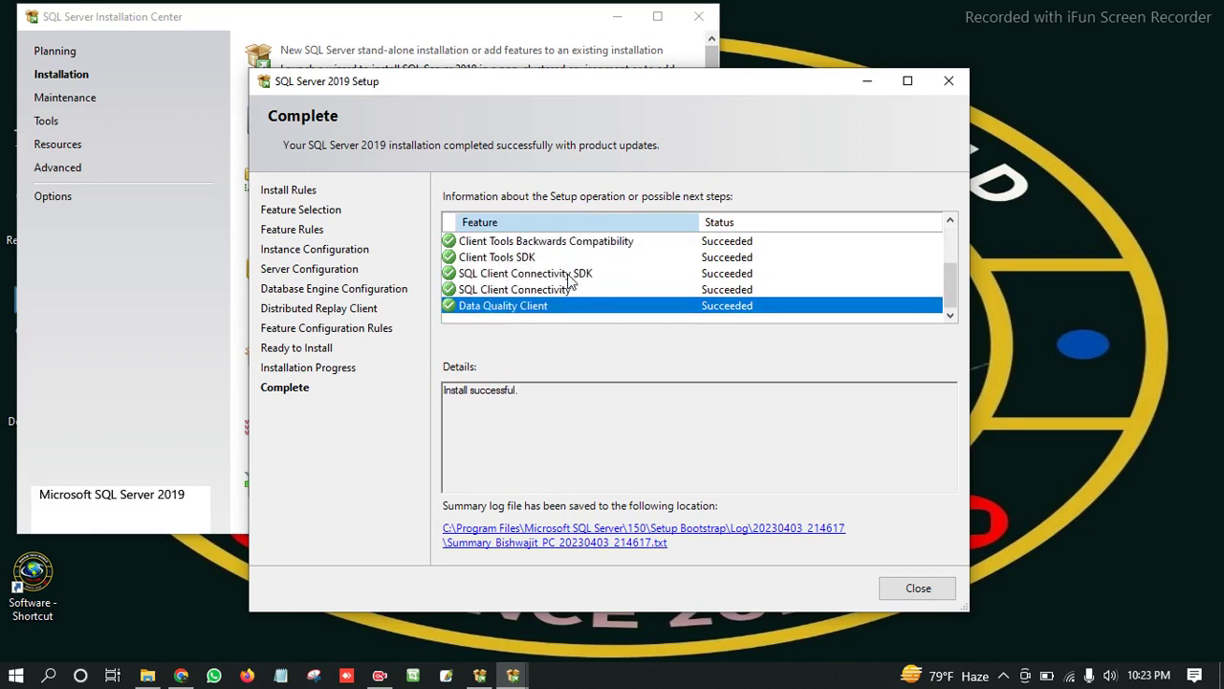
left_click(509, 293)
scroll(716, 295, "up", 1)
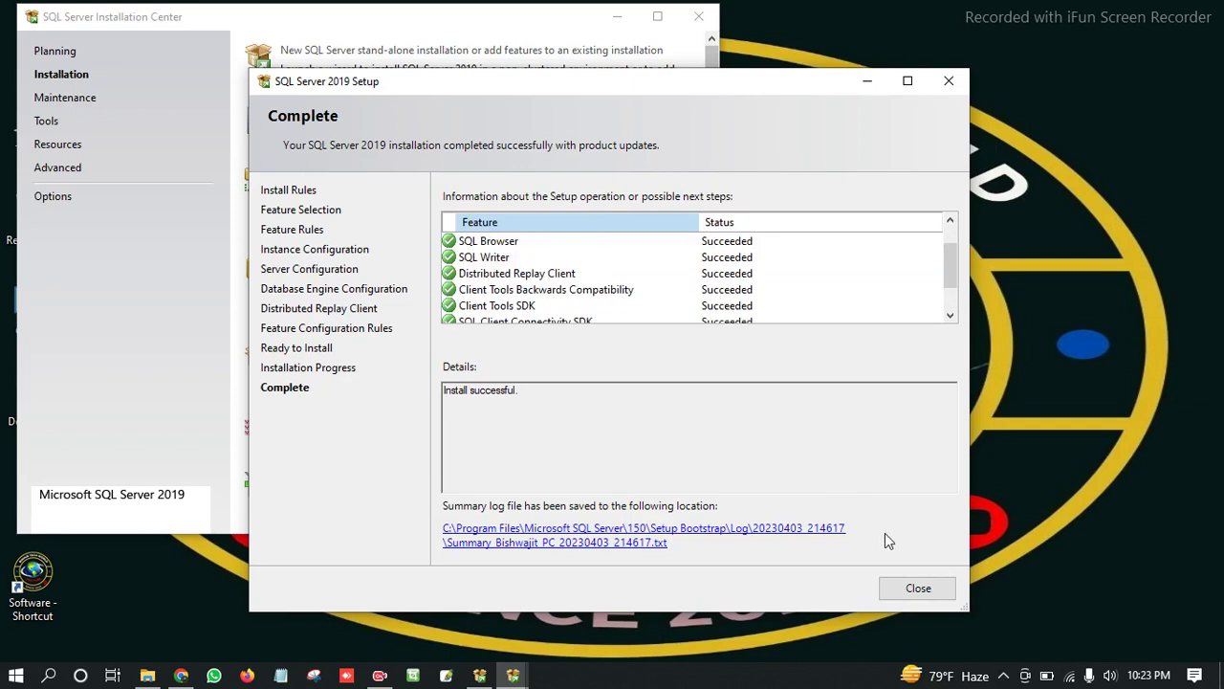
left_click(916, 589)
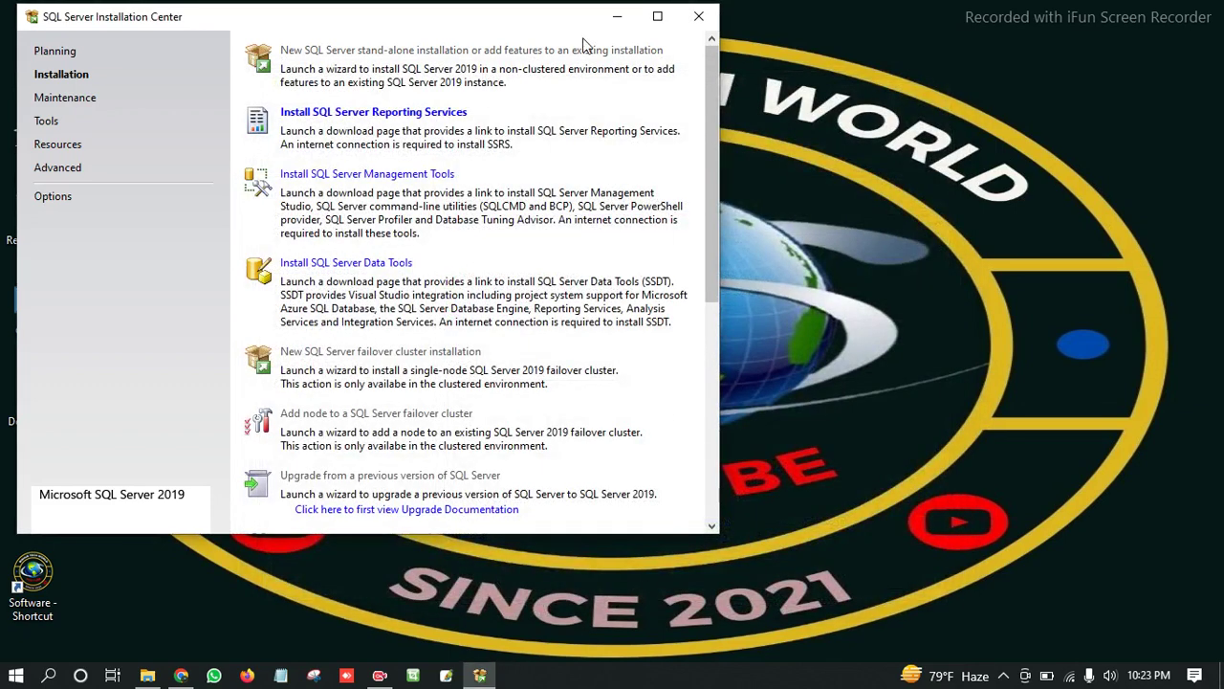
Close Installation Center and launch SSMS-Setup-ENU from H:\SQL Server & SSMS 2019\SSMS-Setup-ENU.
left_click(699, 21)
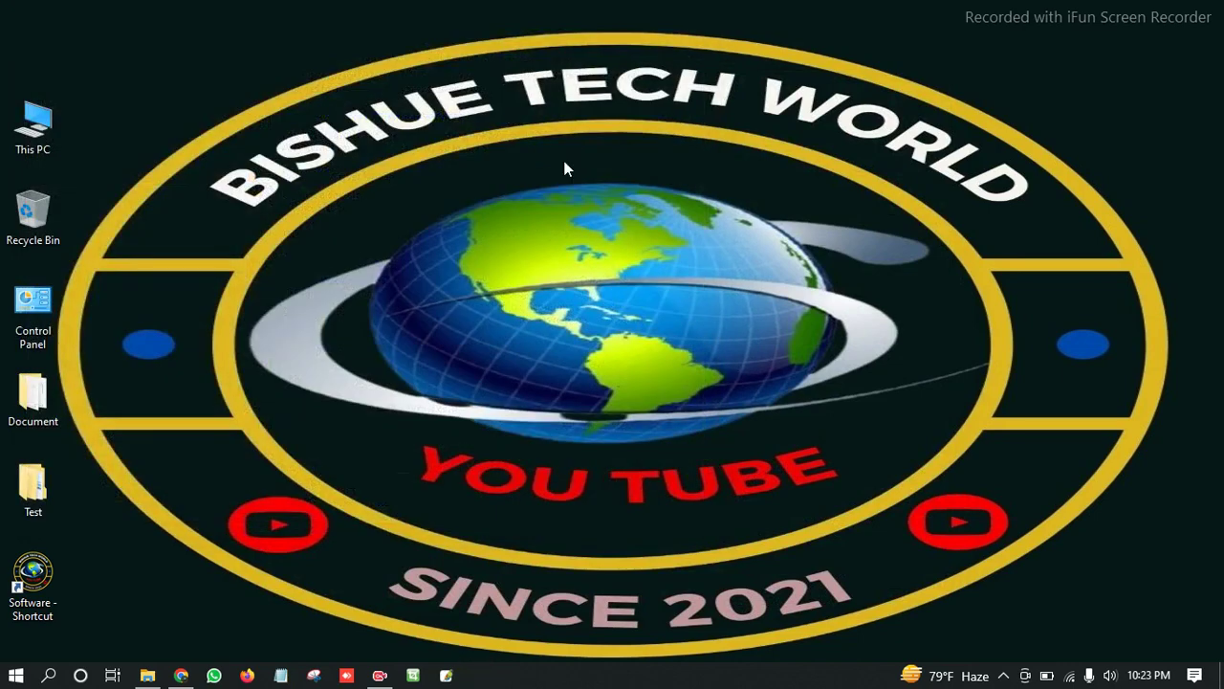
left_click(147, 676)
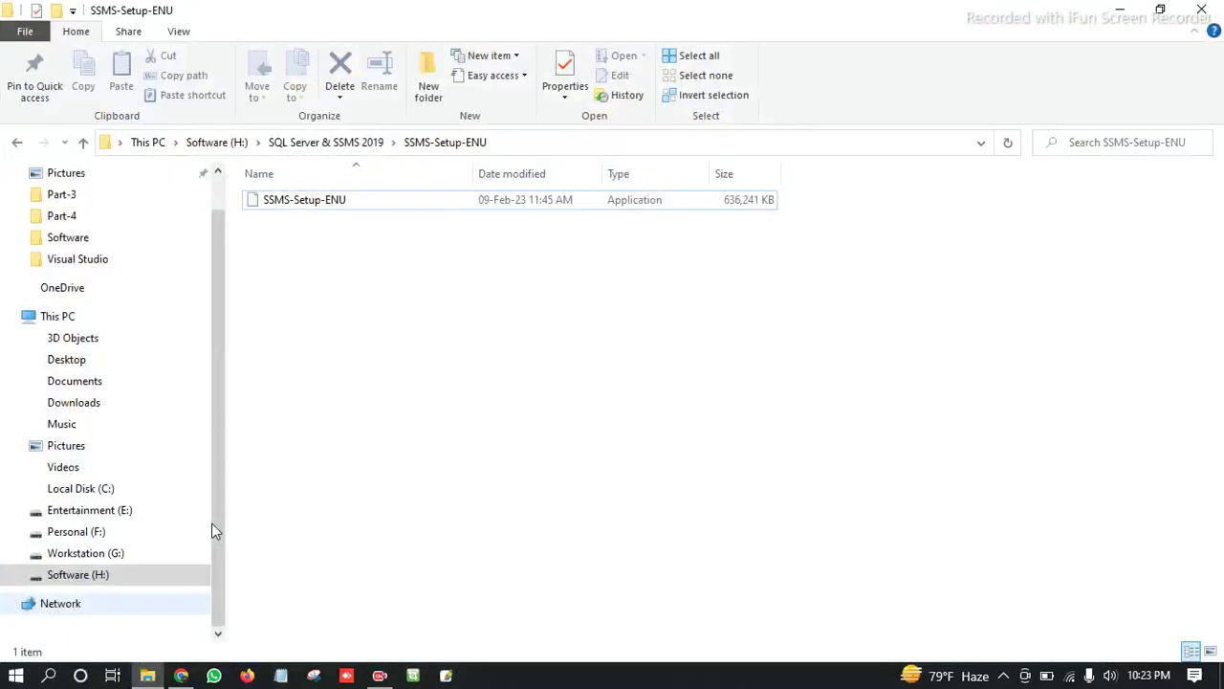
left_click(507, 142)
left_click(355, 237)
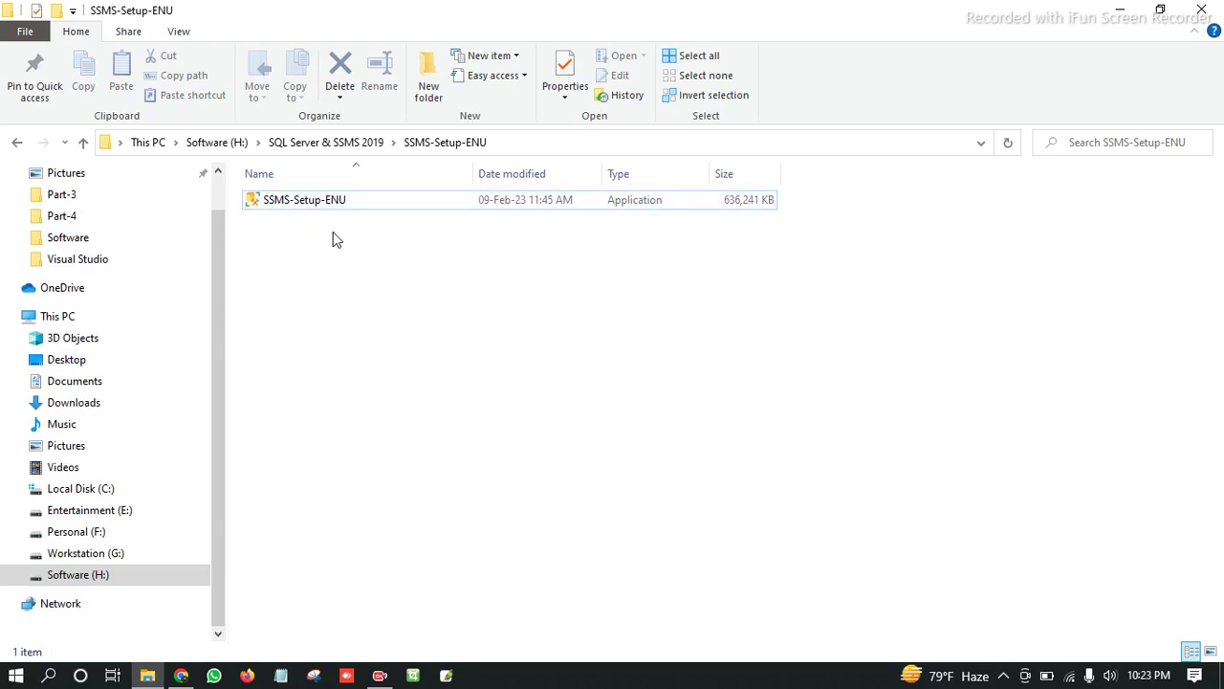
double_click(322, 203)
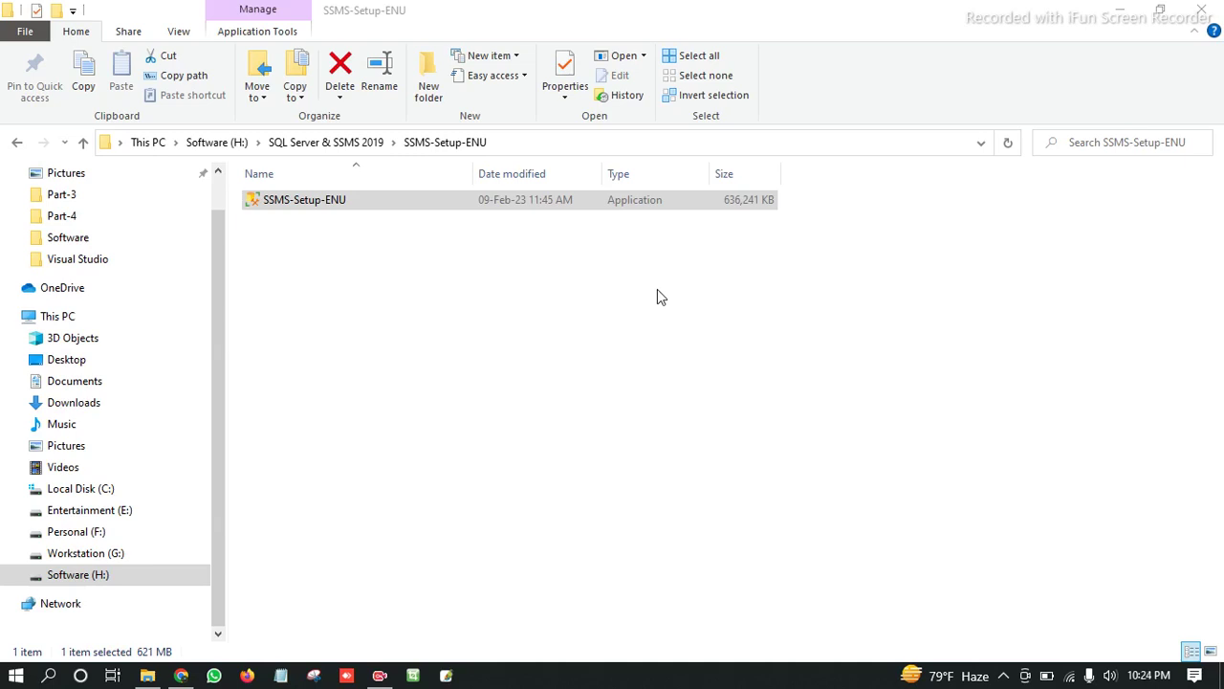
Keep the default Management Studio 19 location and start installing SSMS release 19.0.1.
left_click(657, 290)
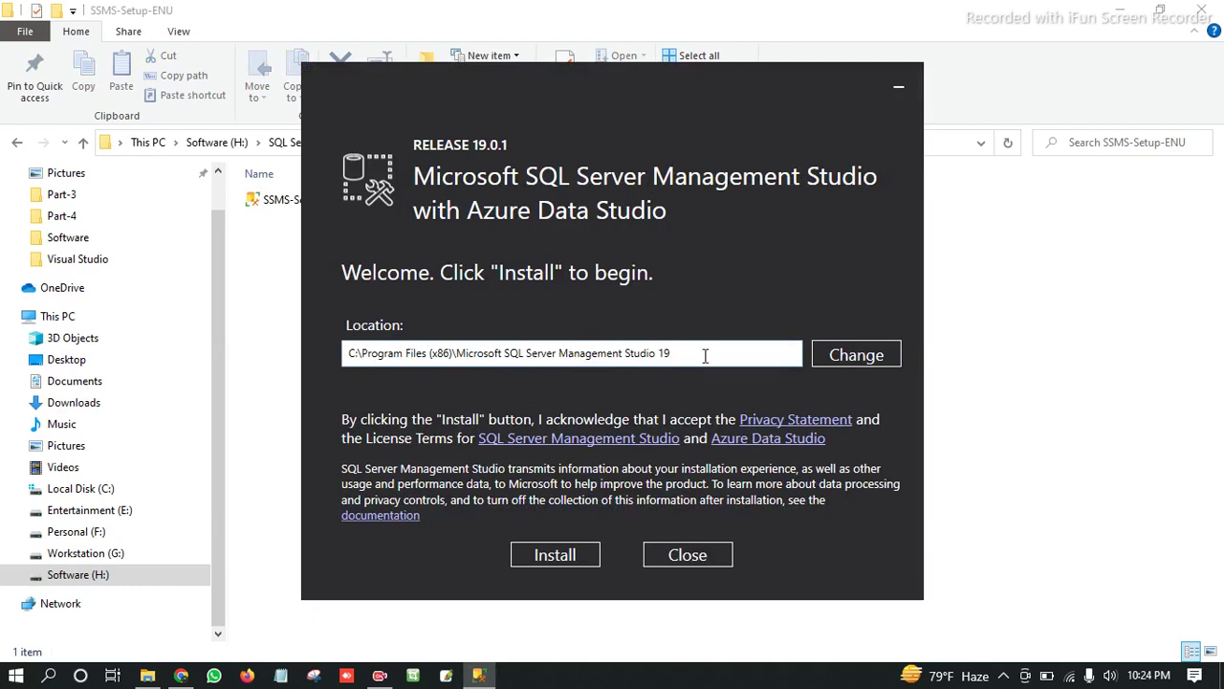
left_click_drag(671, 354, 346, 354)
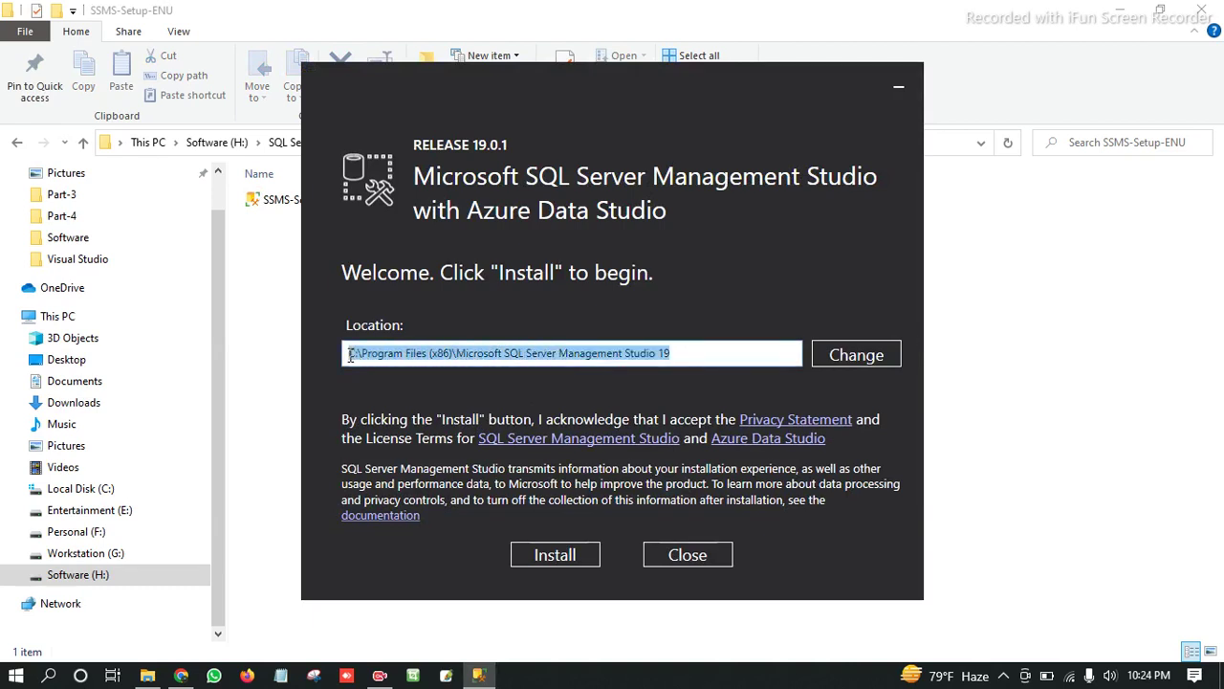
left_click(686, 353)
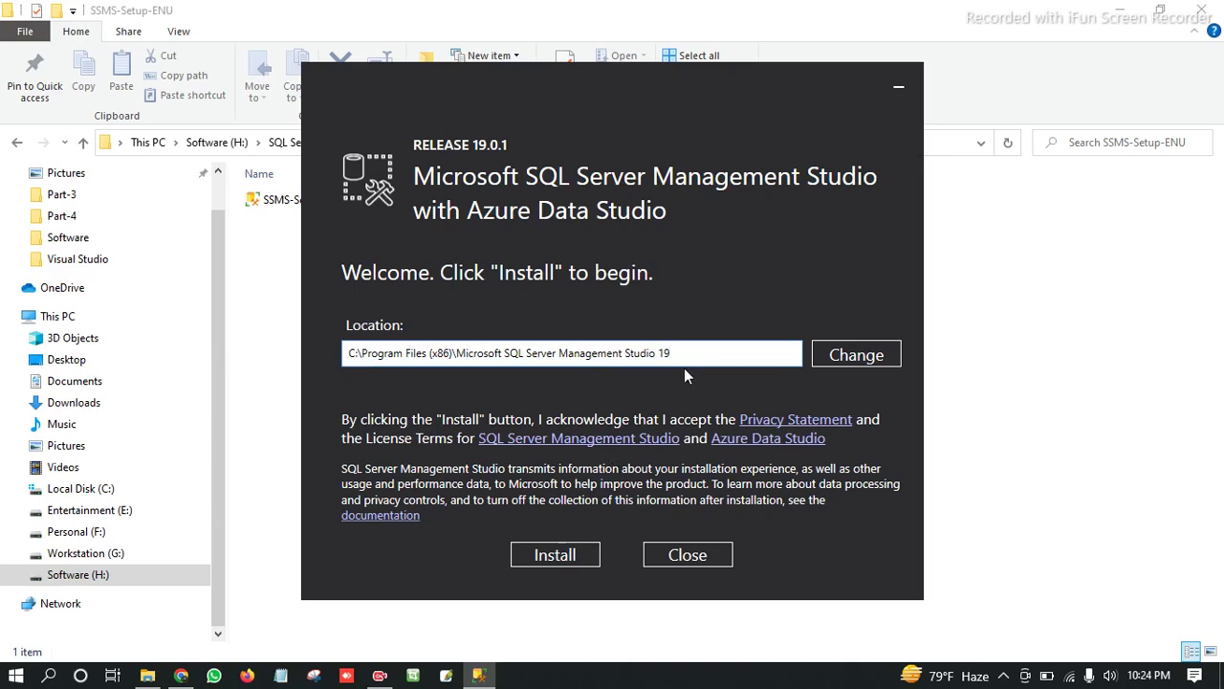
left_click(564, 562)
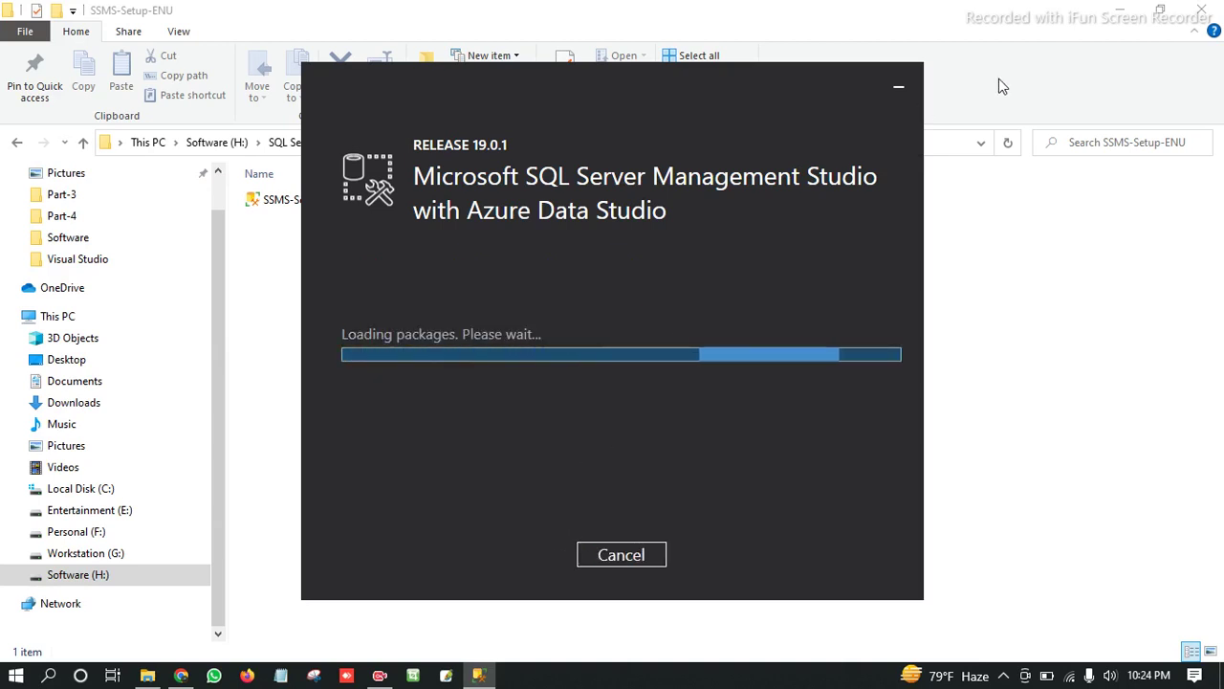
left_click(1121, 23)
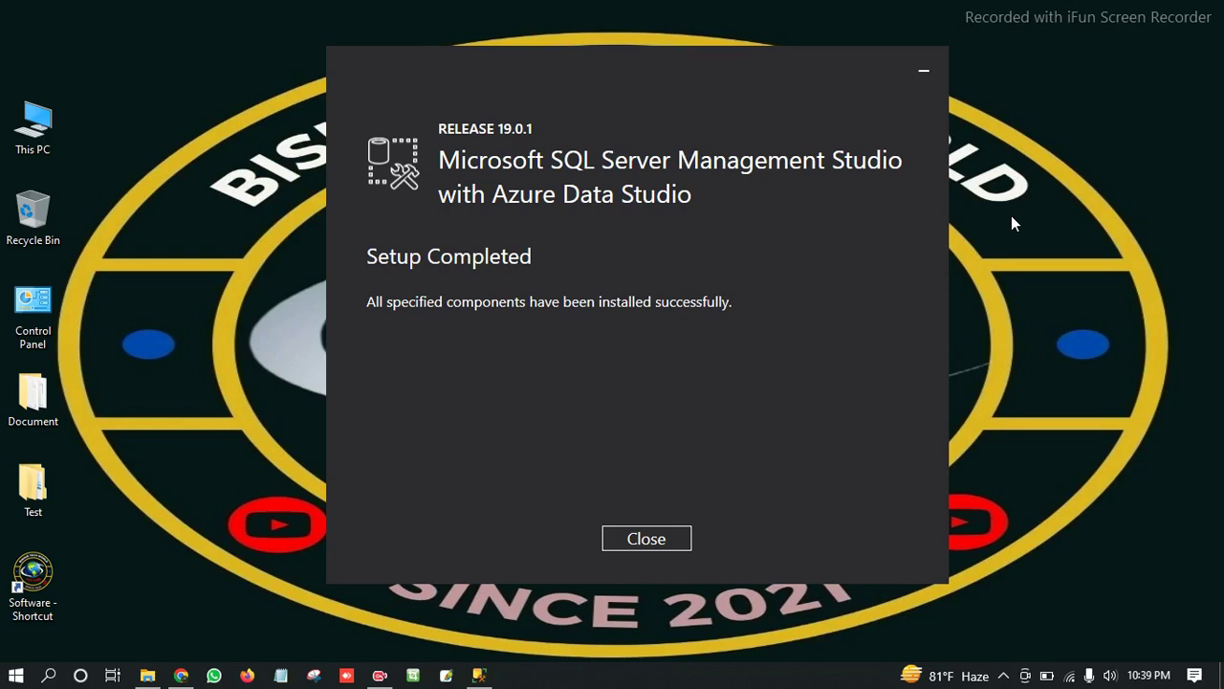
Close the SSMS 19.0.1 installer once Setup Completed is shown.
left_click(648, 540)
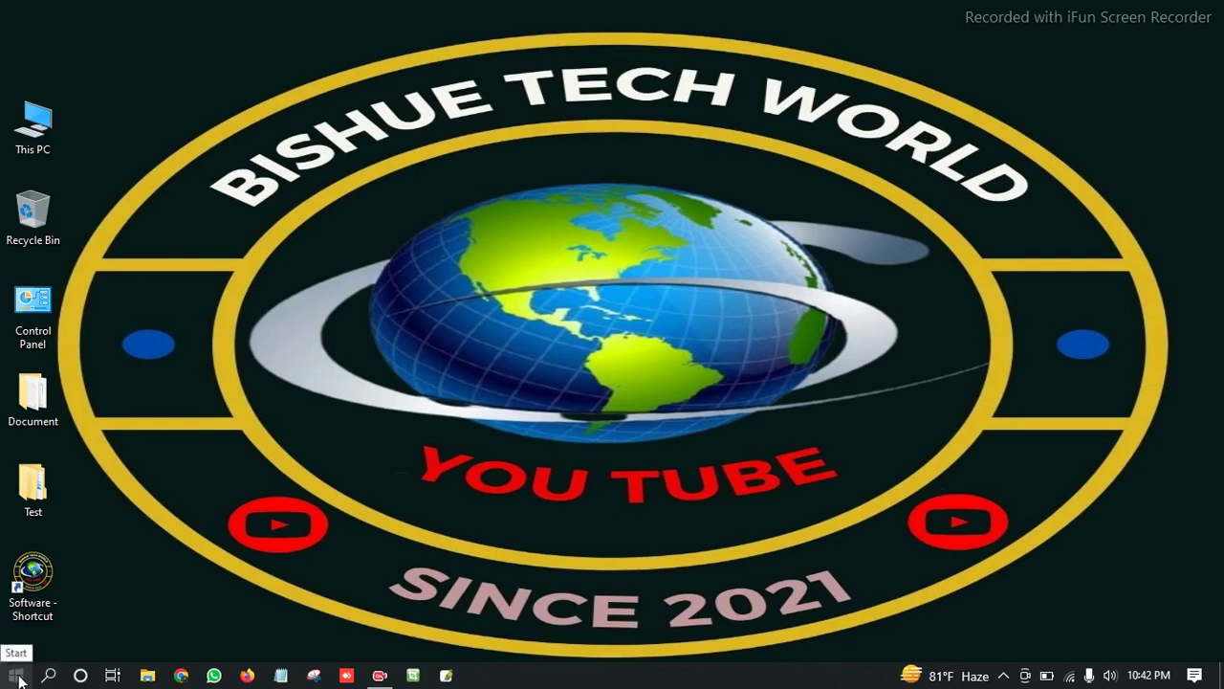
Search Windows for 'ssms' and view the launch options of the SSMS 19 result.
left_click(47, 676)
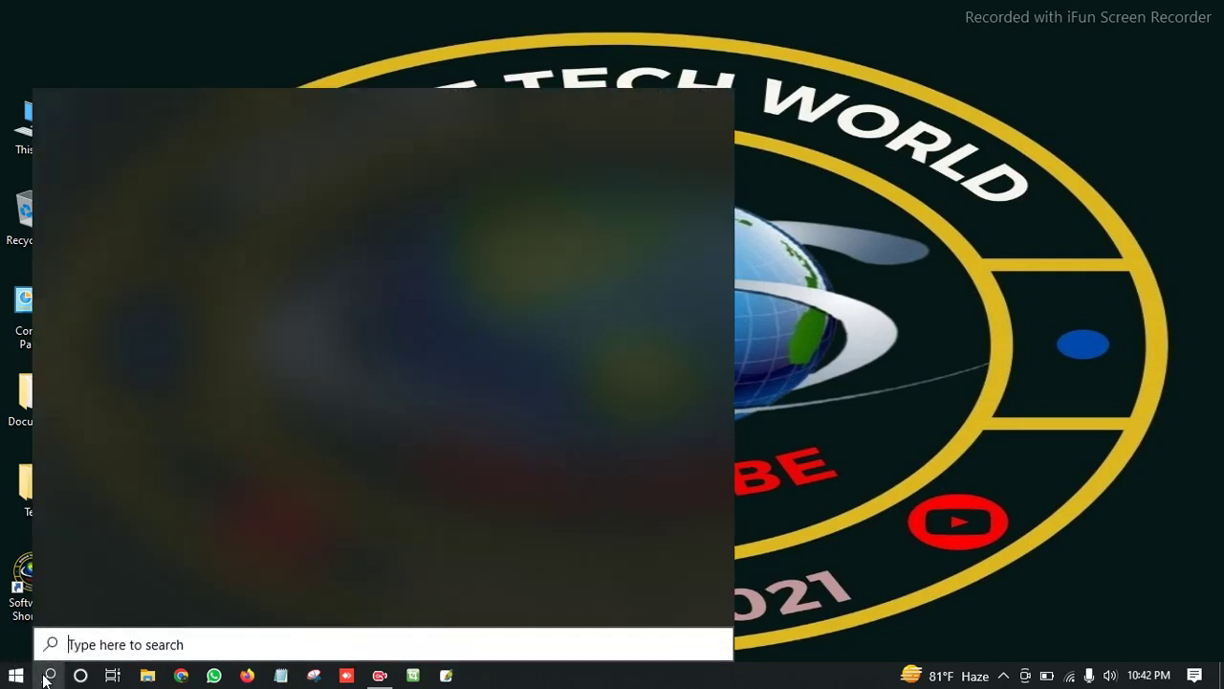
type("ssms")
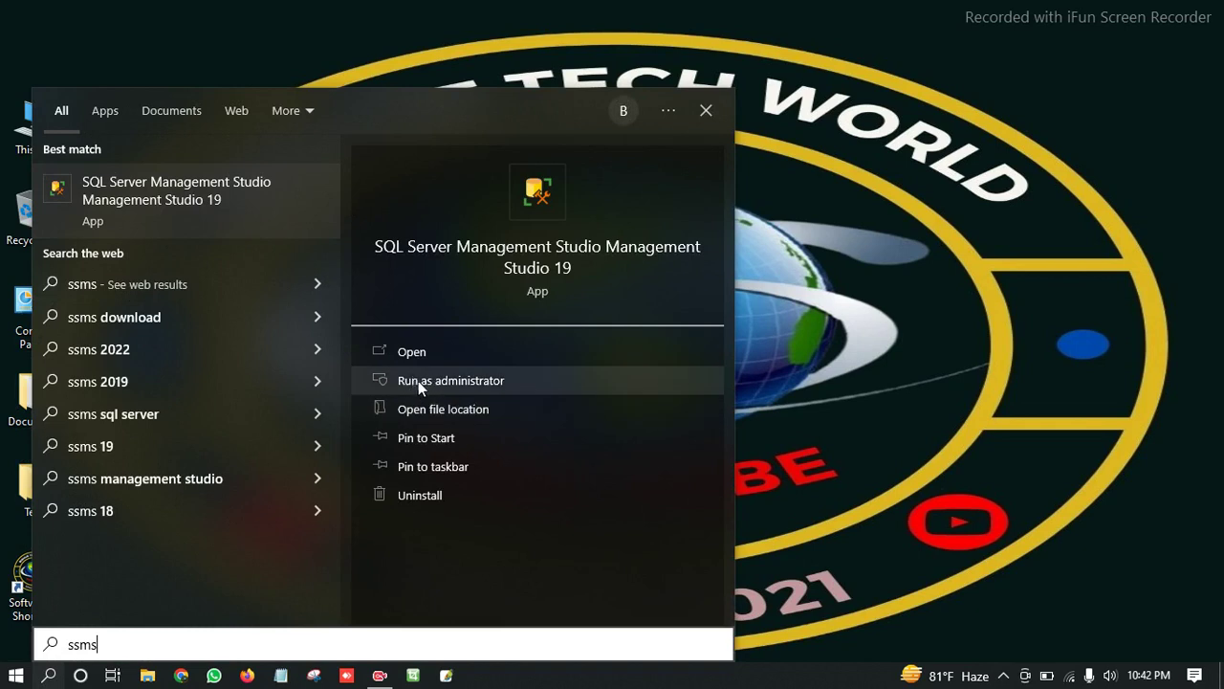
right_click(240, 190)
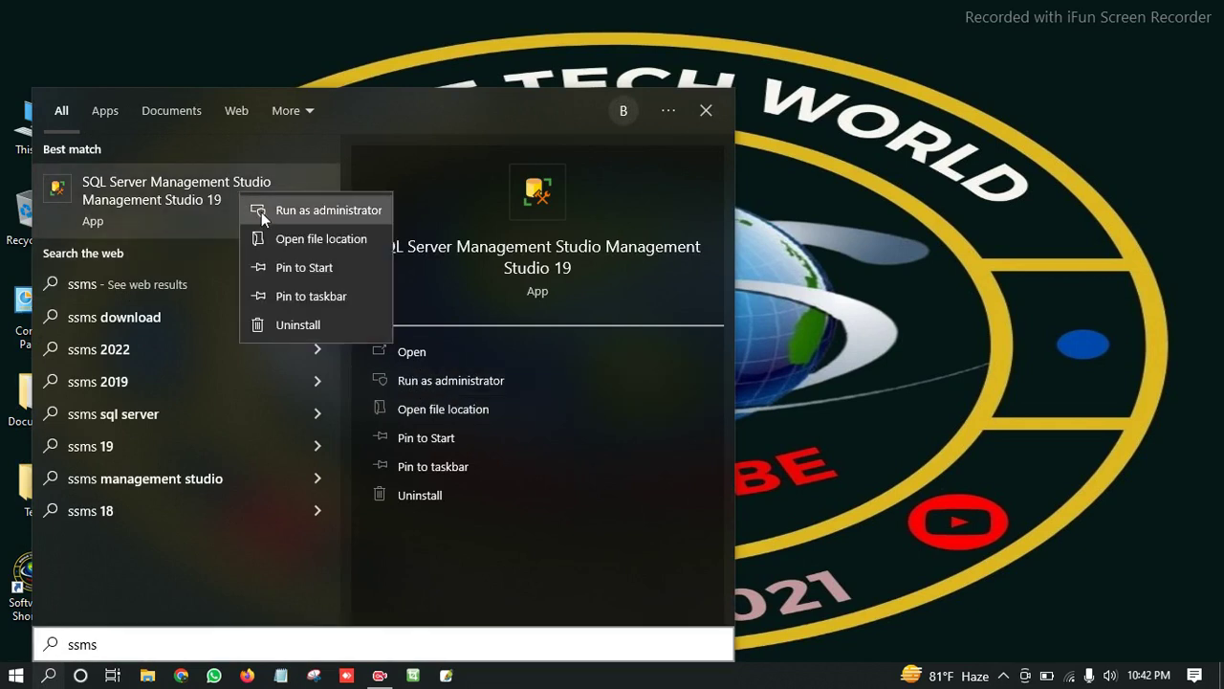
key("Escape")
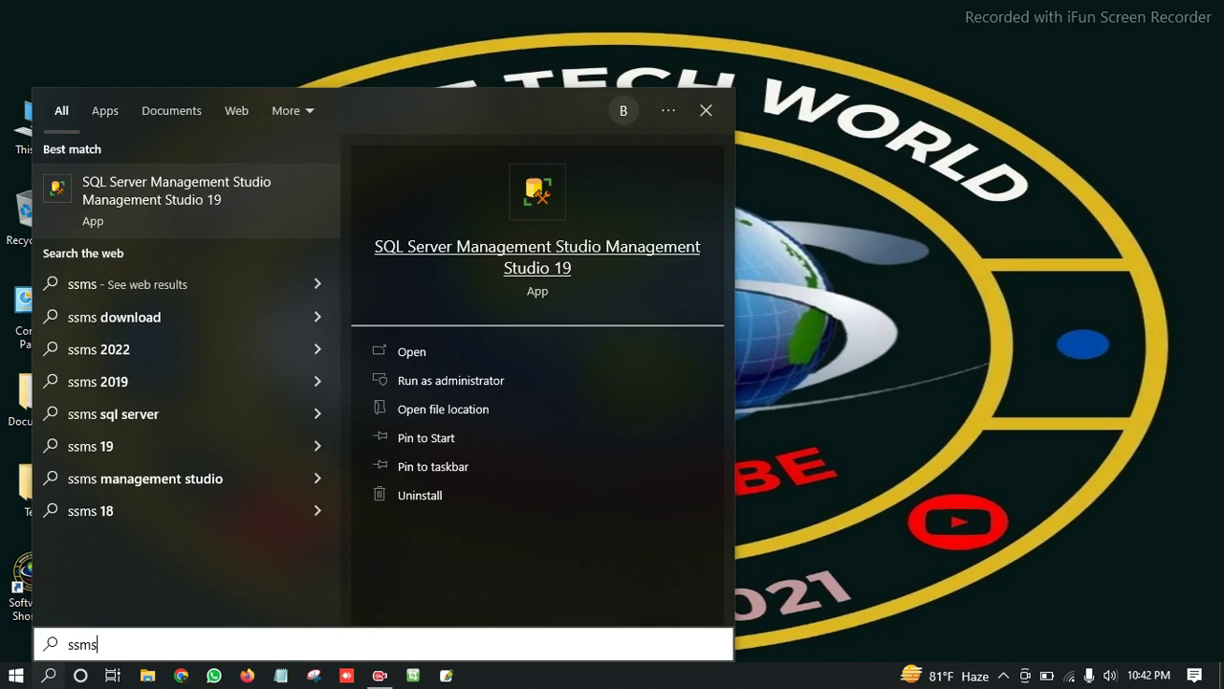
Run SSMS 19 as administrator and browse the available servers, including SQLEXPRESS.
left_click(780, 223)
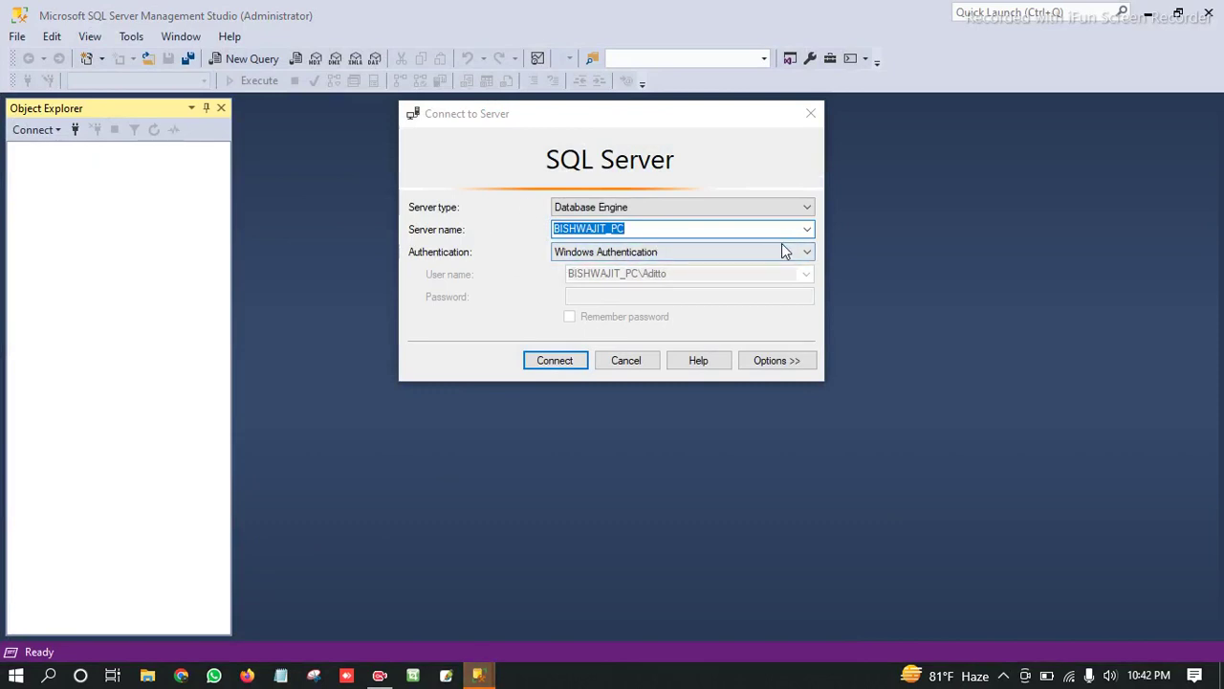
left_click(806, 231)
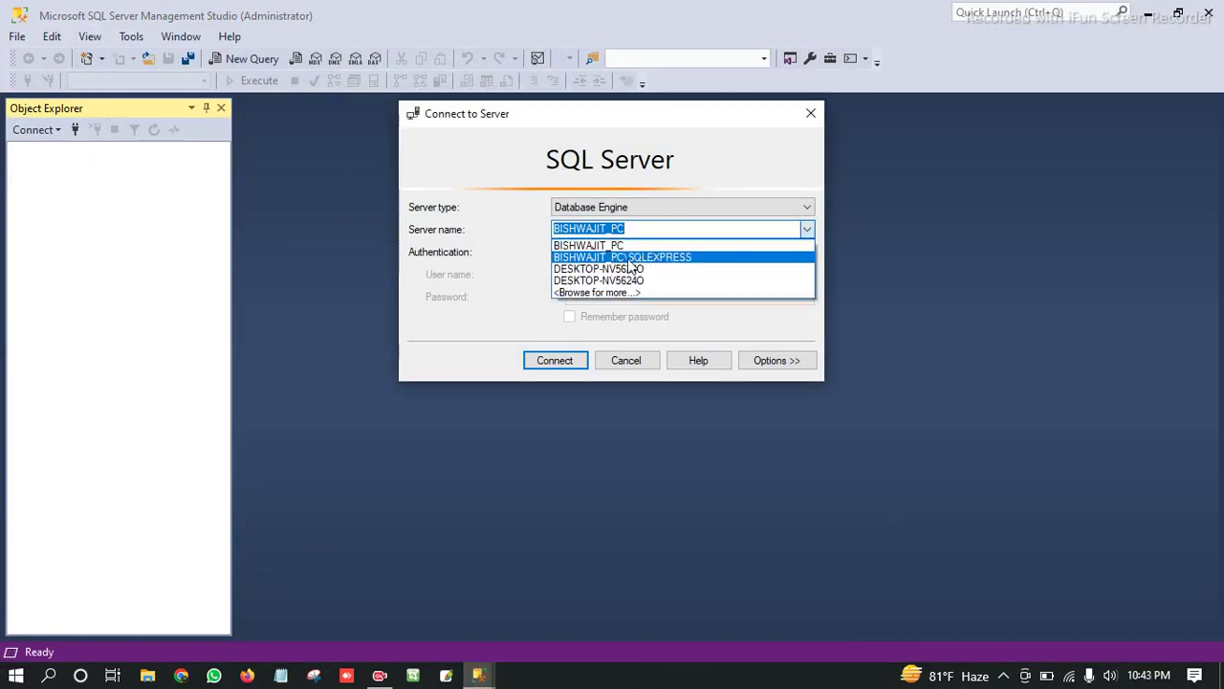
left_click(622, 259)
left_click(806, 231)
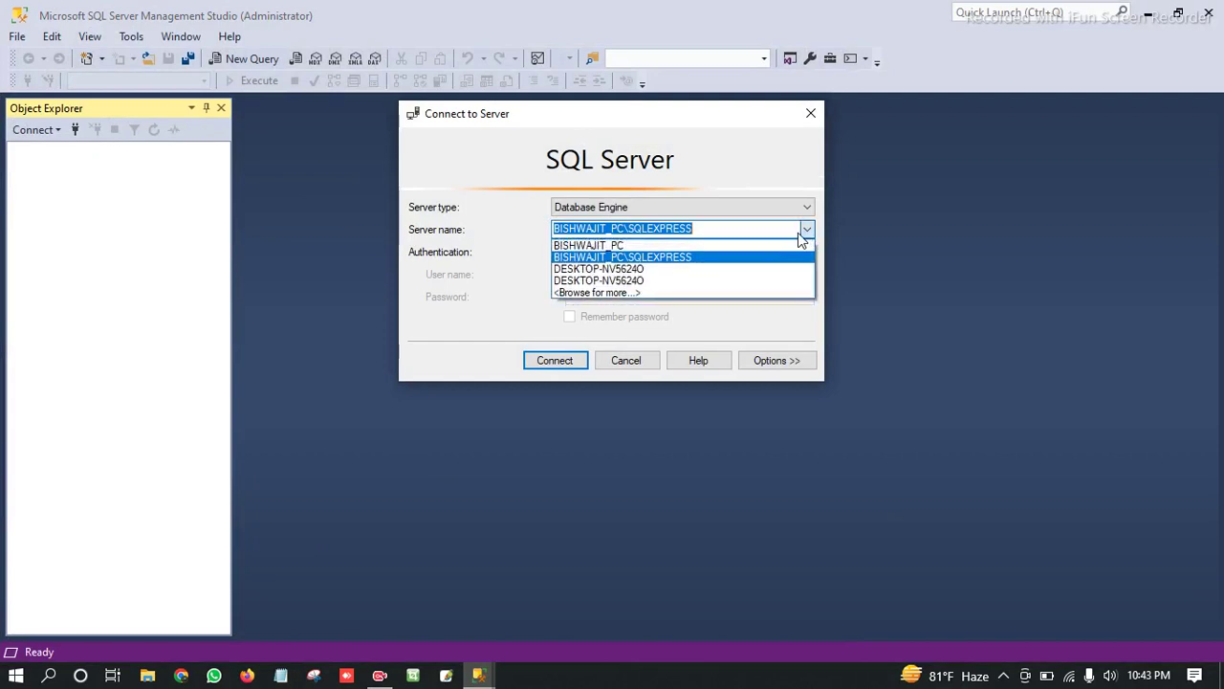
left_click(675, 277)
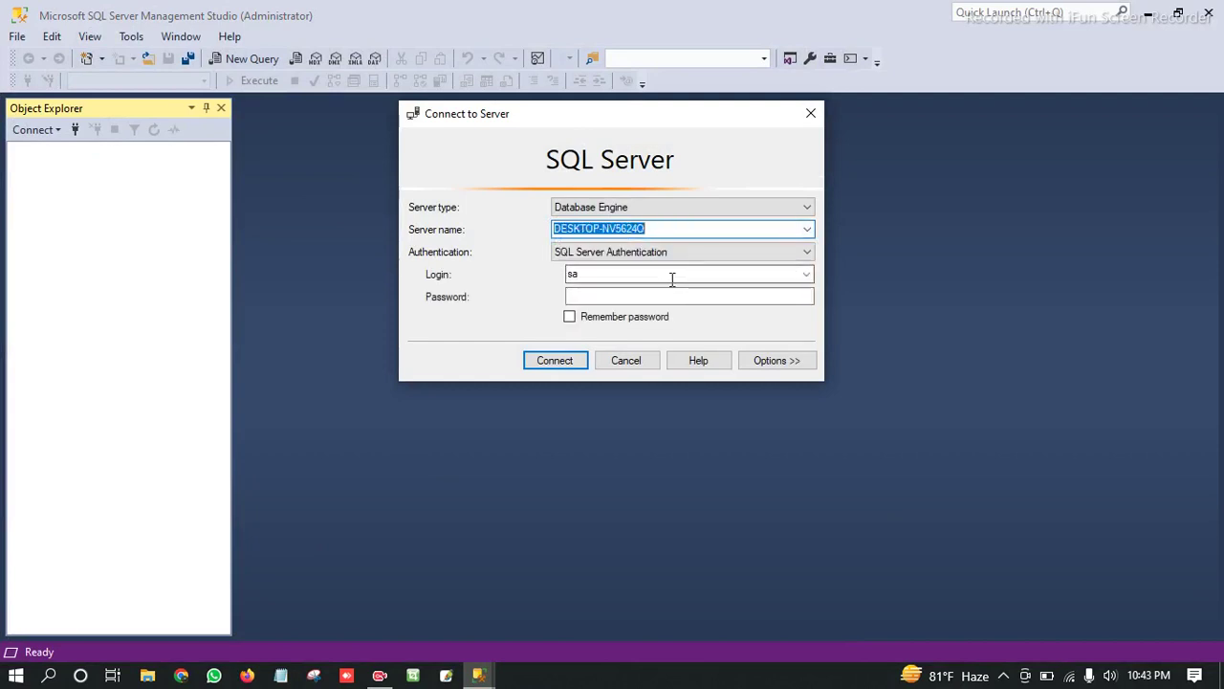
left_click(593, 295)
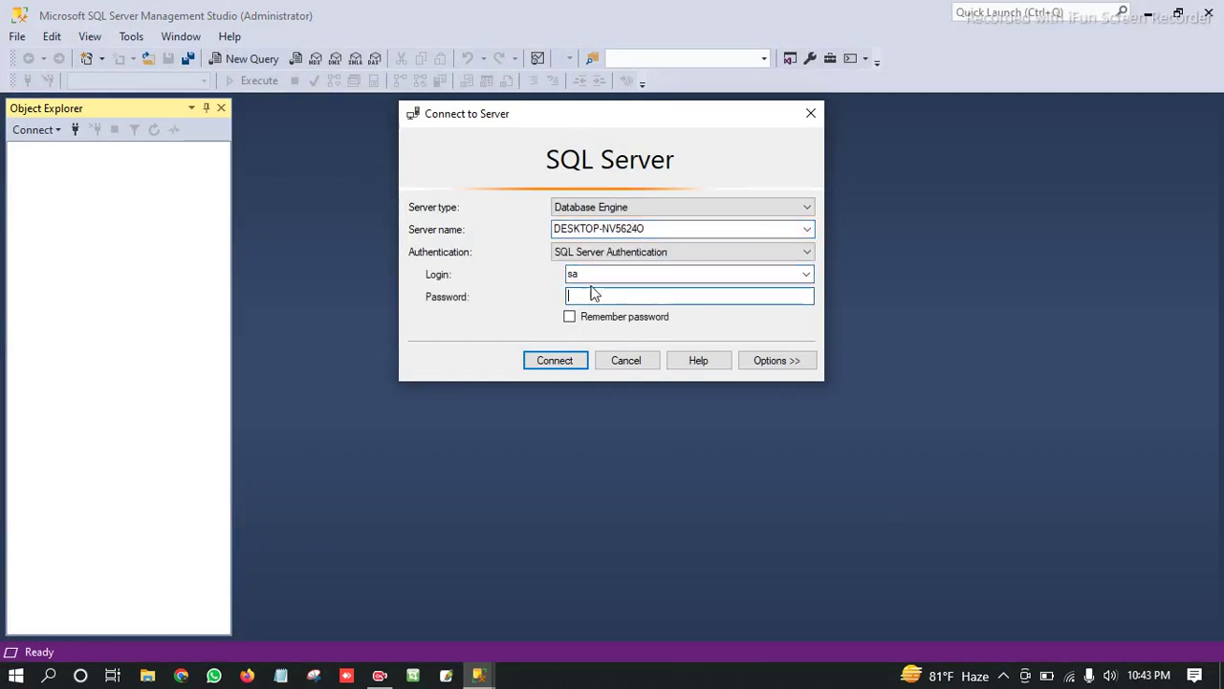
Select the local default instance with Windows Authentication and connect.
left_click(809, 230)
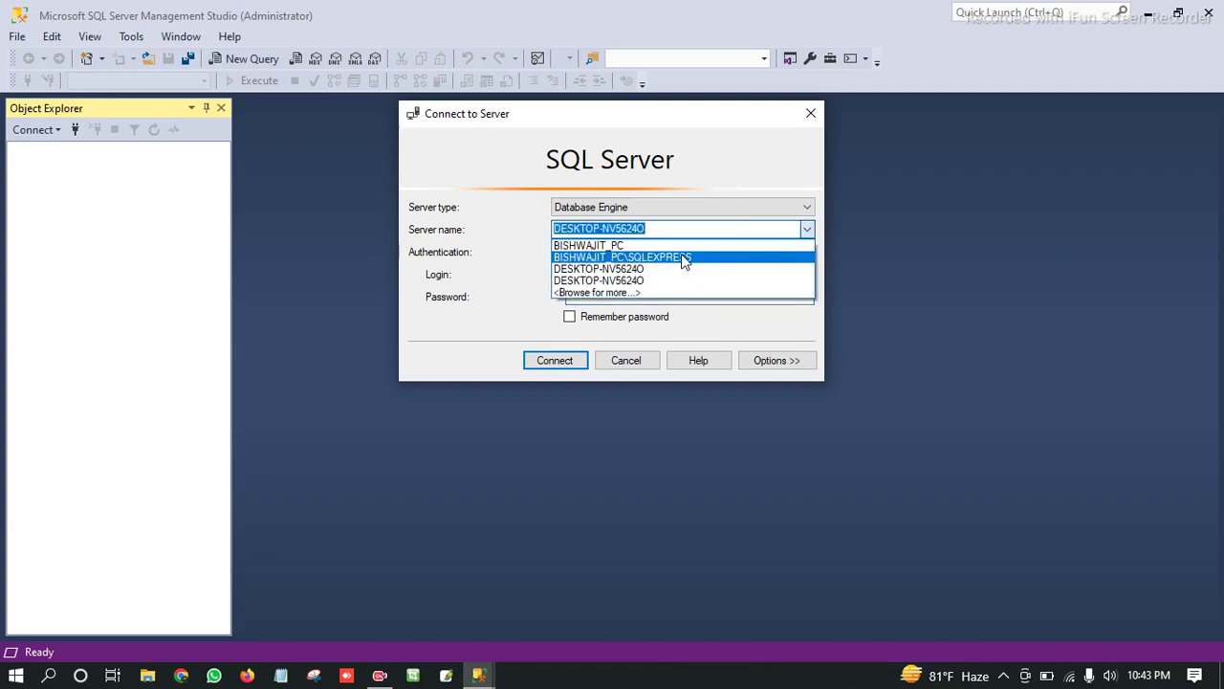
left_click(630, 246)
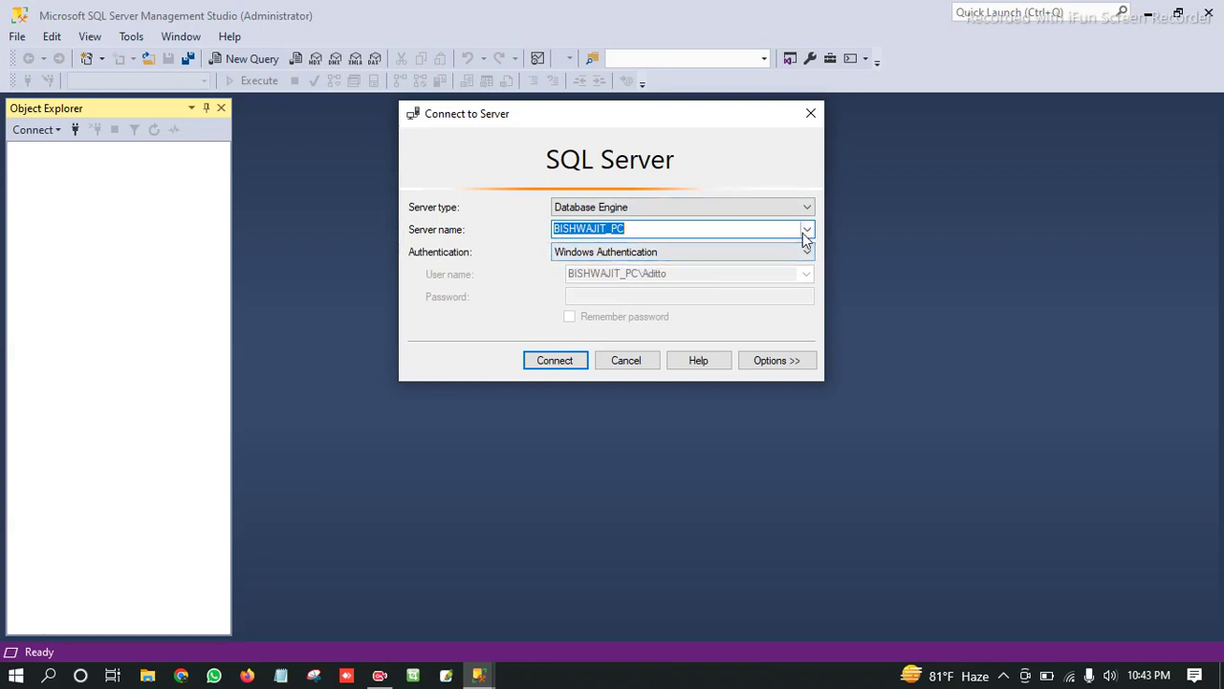
left_click(651, 230)
left_click_drag(652, 230, 531, 230)
left_click(645, 229)
left_click_drag(645, 229, 526, 233)
left_click(565, 367)
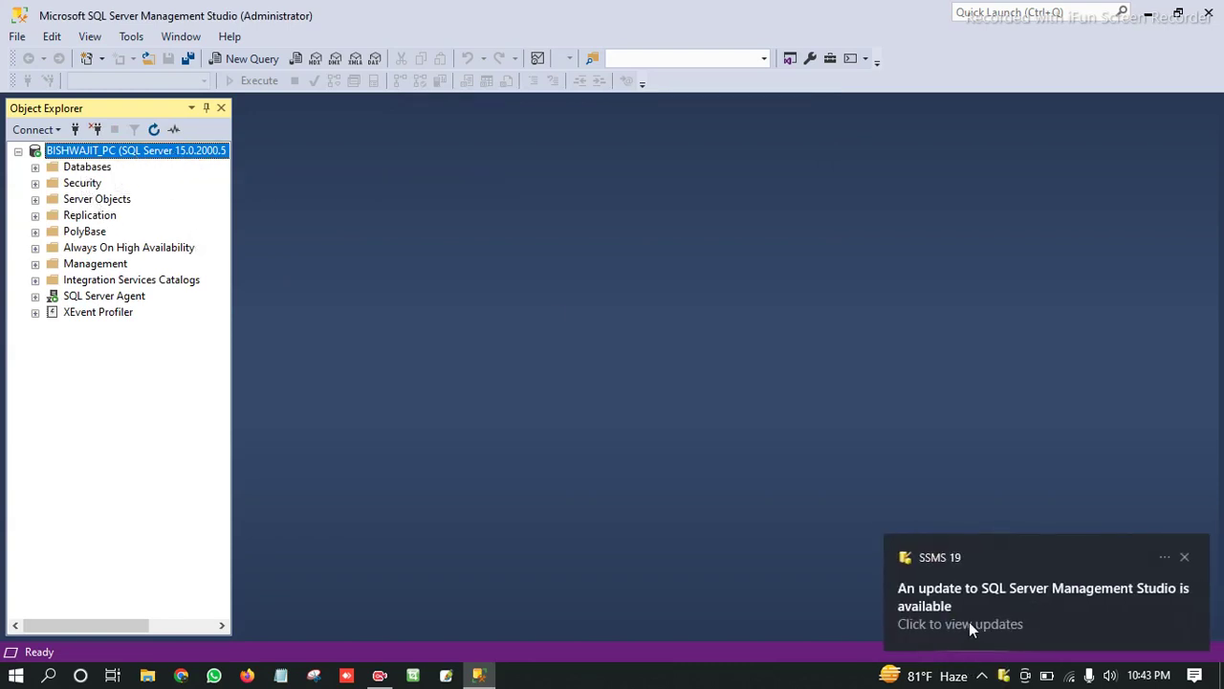
Dismiss the update notice and expand System Databases to view master, model, msdb and tempdb.
left_click(1185, 557)
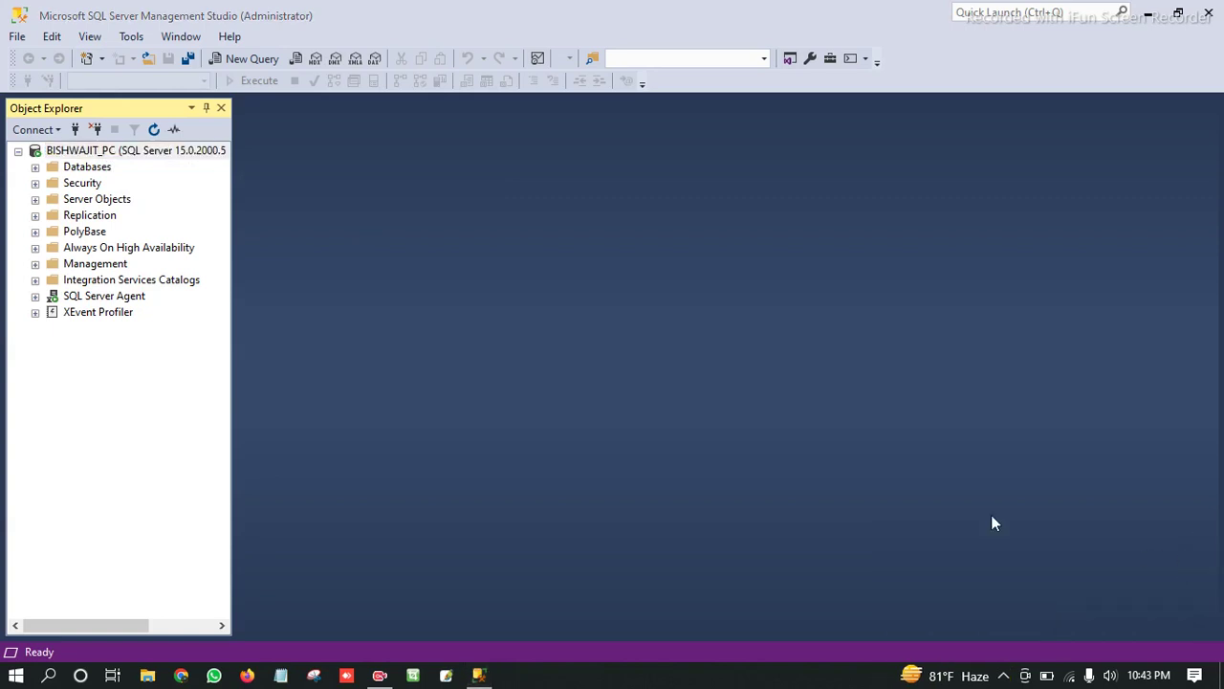
left_click(36, 168)
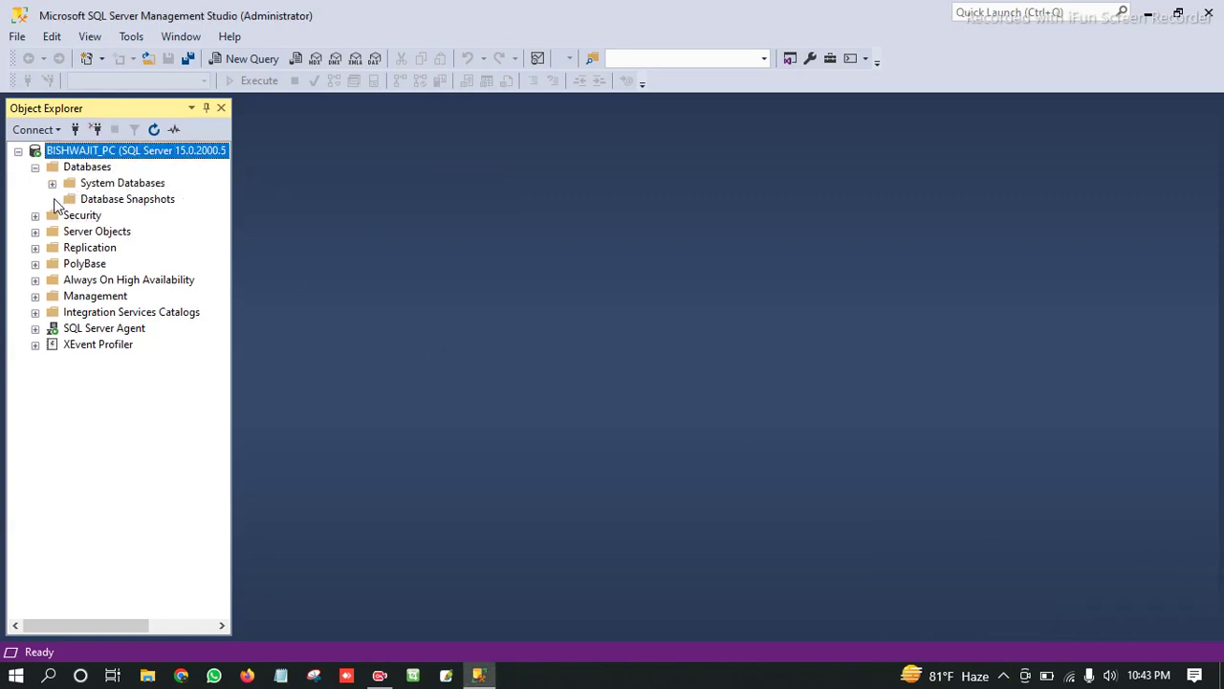
left_click(53, 183)
left_click(53, 183)
left_click(53, 183)
left_click(114, 201)
left_click(113, 216)
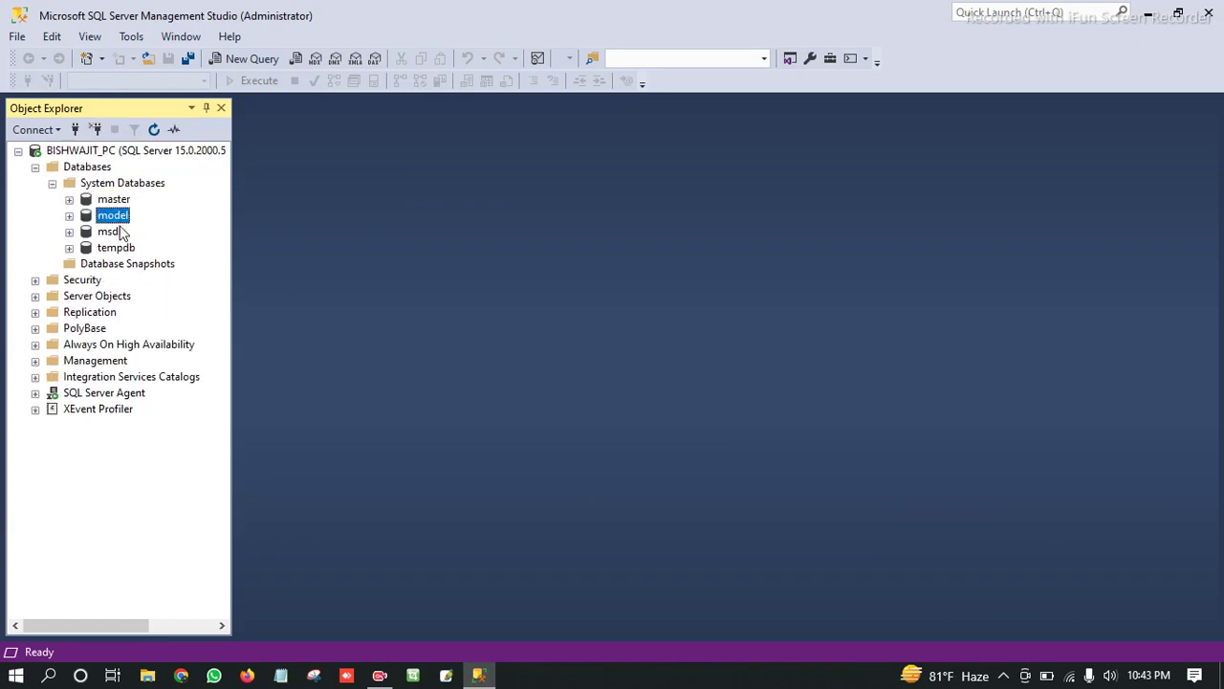
left_click(113, 232)
left_click(117, 247)
Expand msdb's Tables > System Tables, select dbo.autoadmin_system_flags and widen the tree panel.
left_click(69, 233)
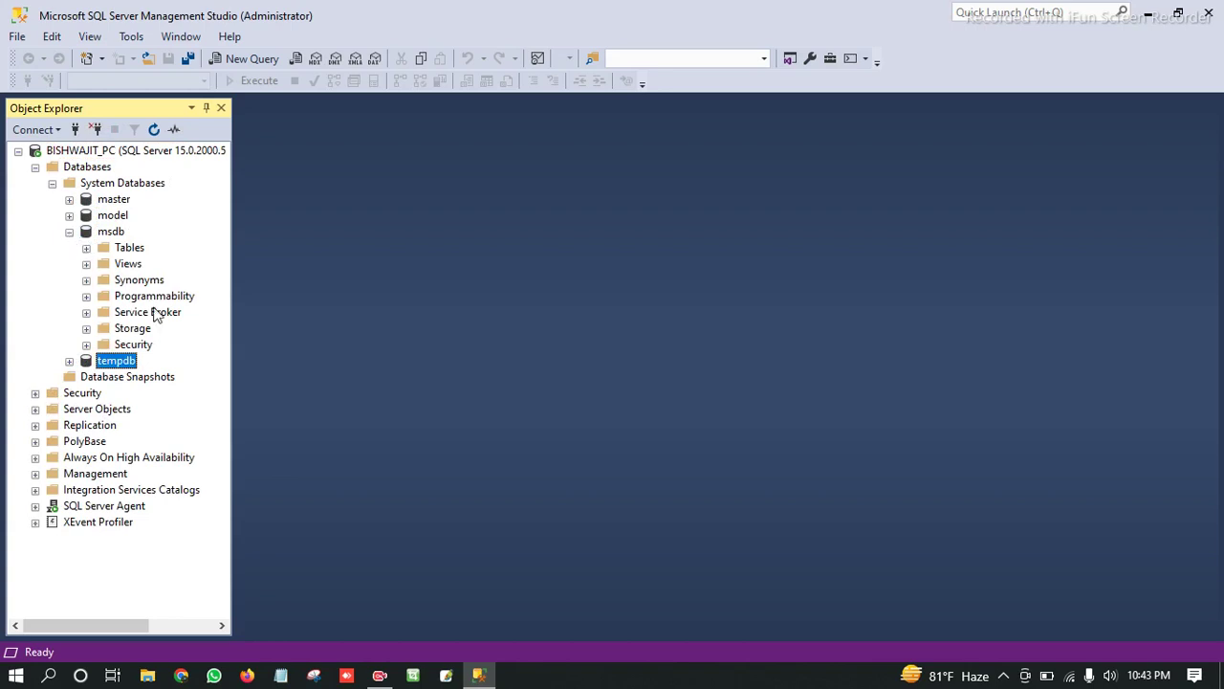
left_click(86, 249)
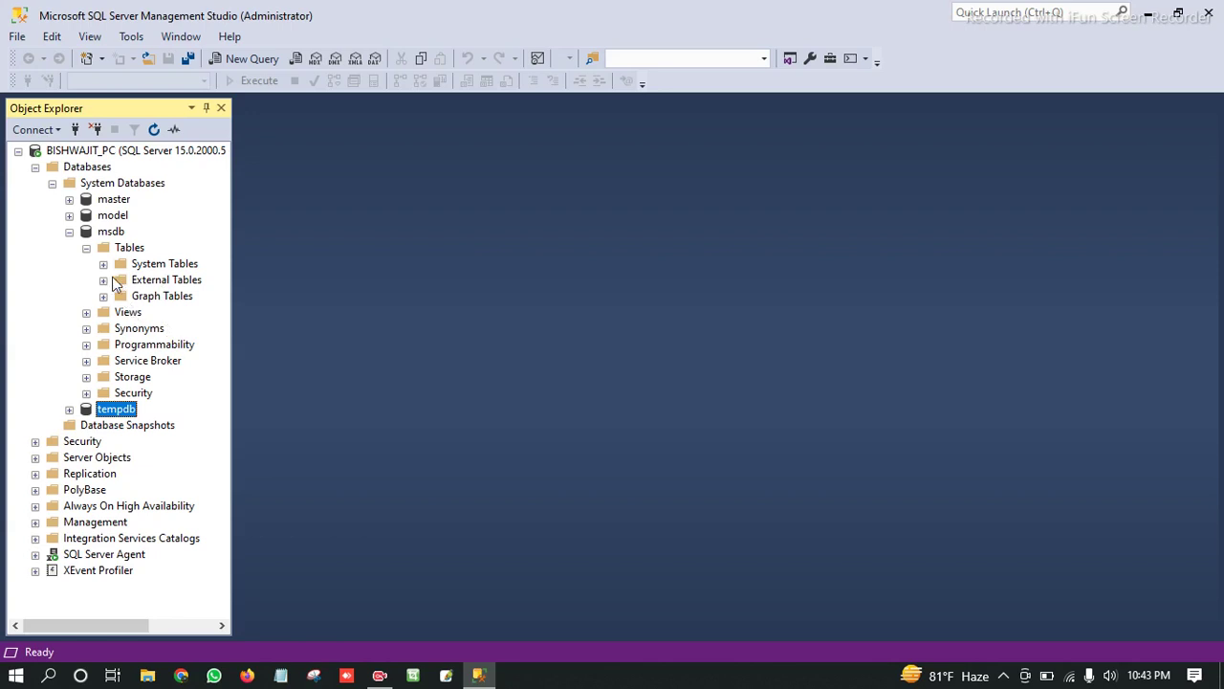
left_click(104, 264)
scroll(161, 330, "up", 3)
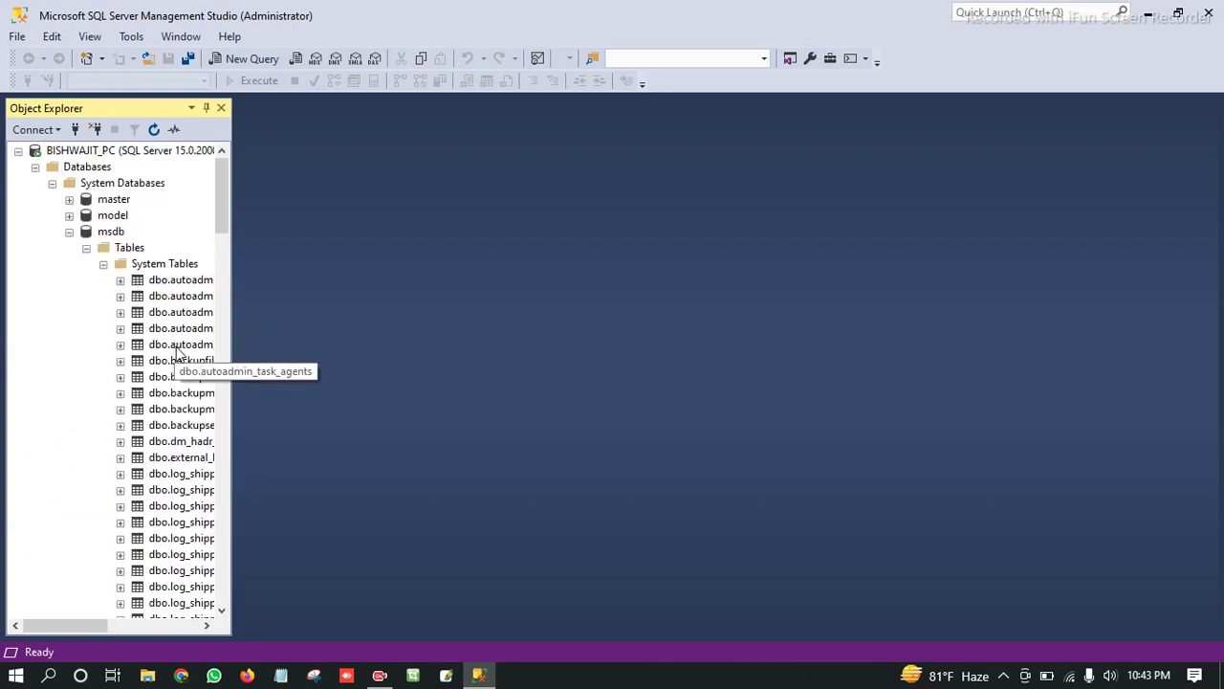
left_click(182, 313)
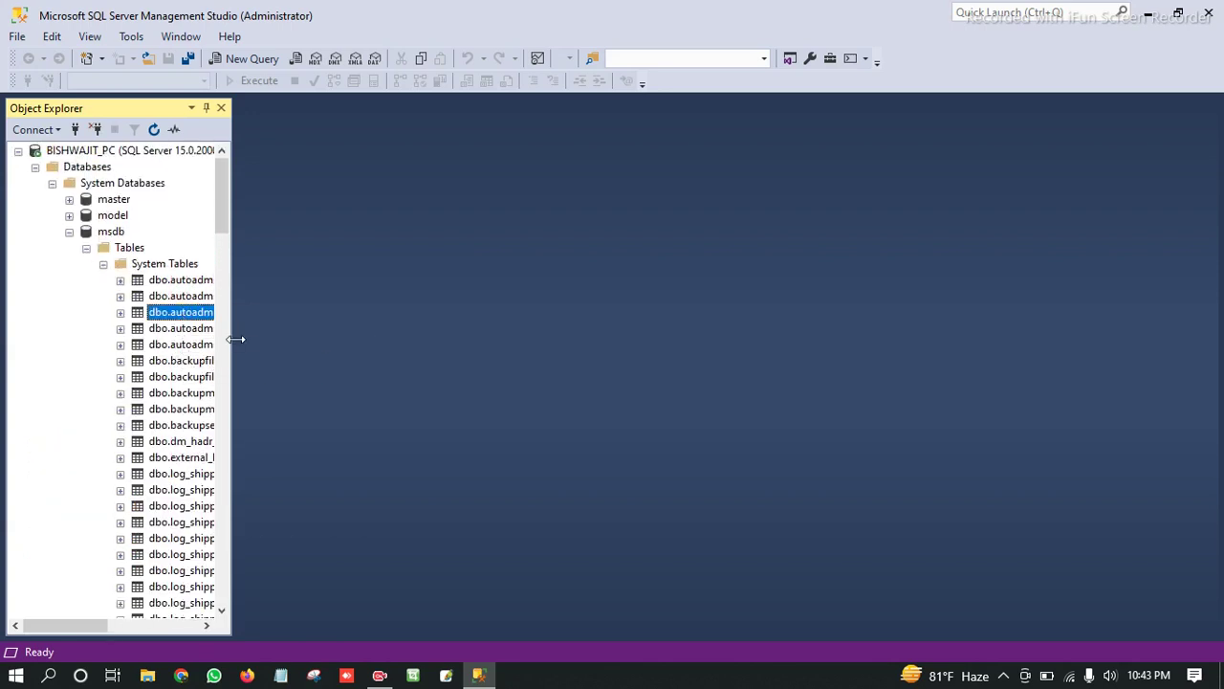
left_click_drag(235, 341, 367, 348)
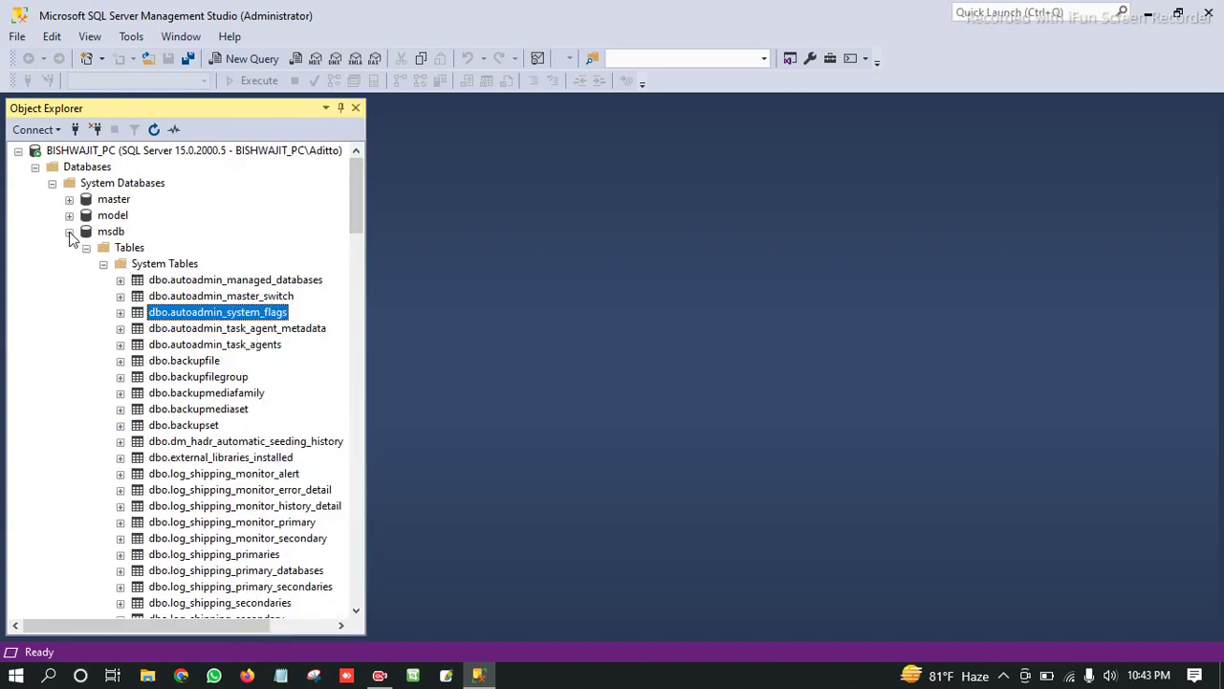
Collapse msdb, System Databases and Databases, then disconnect from the local server.
left_click(69, 233)
left_click(53, 182)
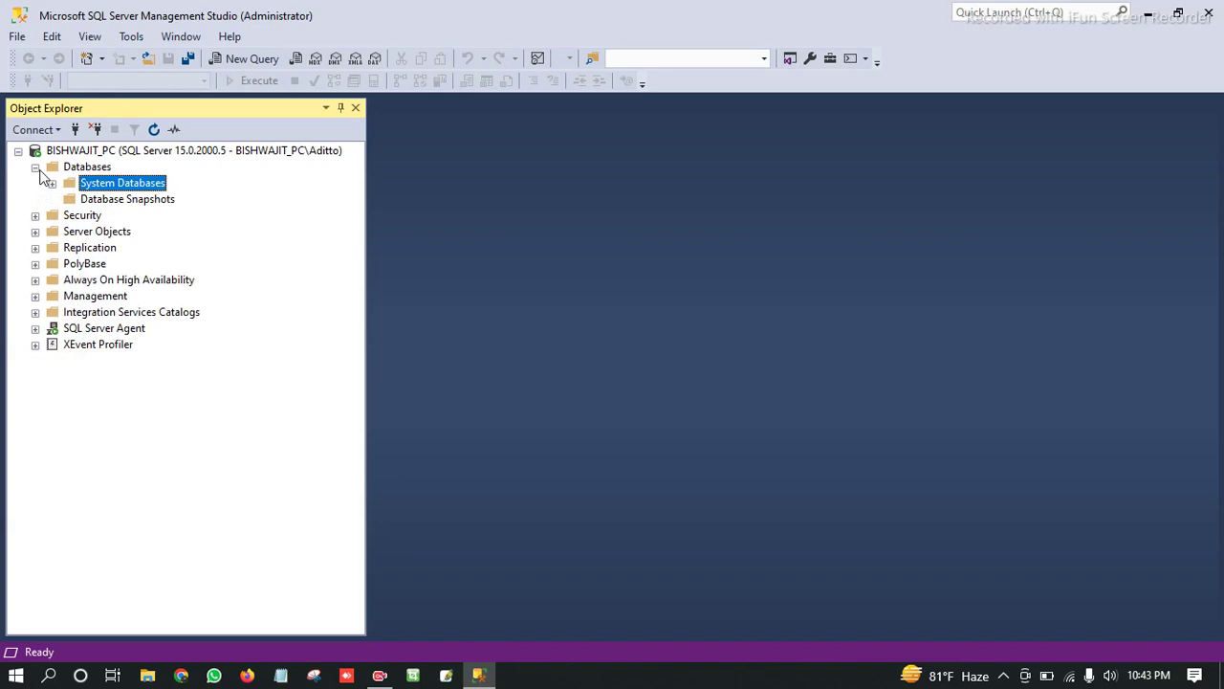
left_click(35, 167)
left_click(35, 167)
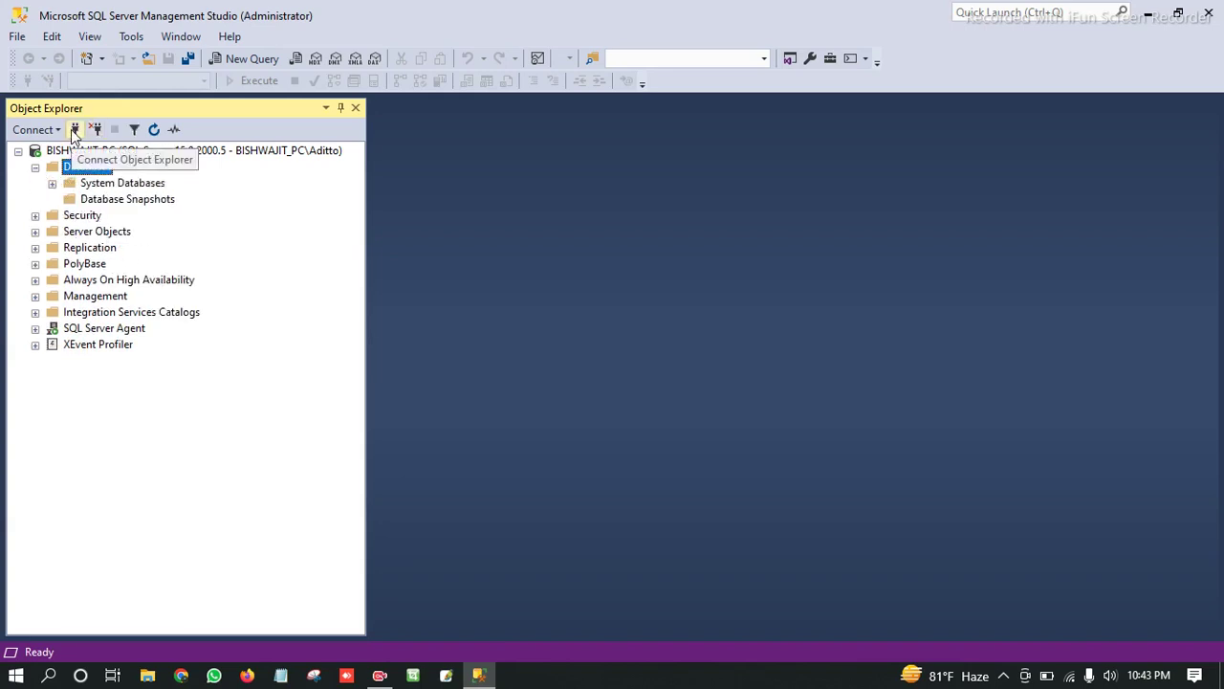
left_click(96, 129)
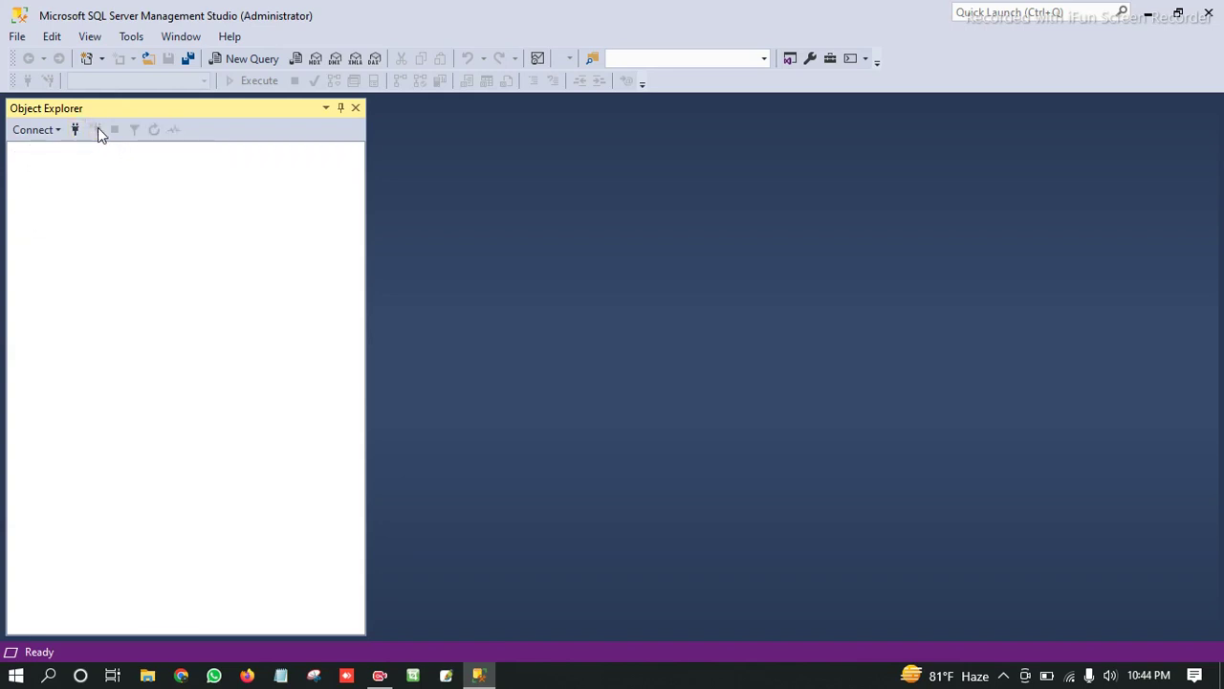
Reconnect Object Explorer to the local SQL Server 15.0.2000.5 default instance.
left_click(74, 130)
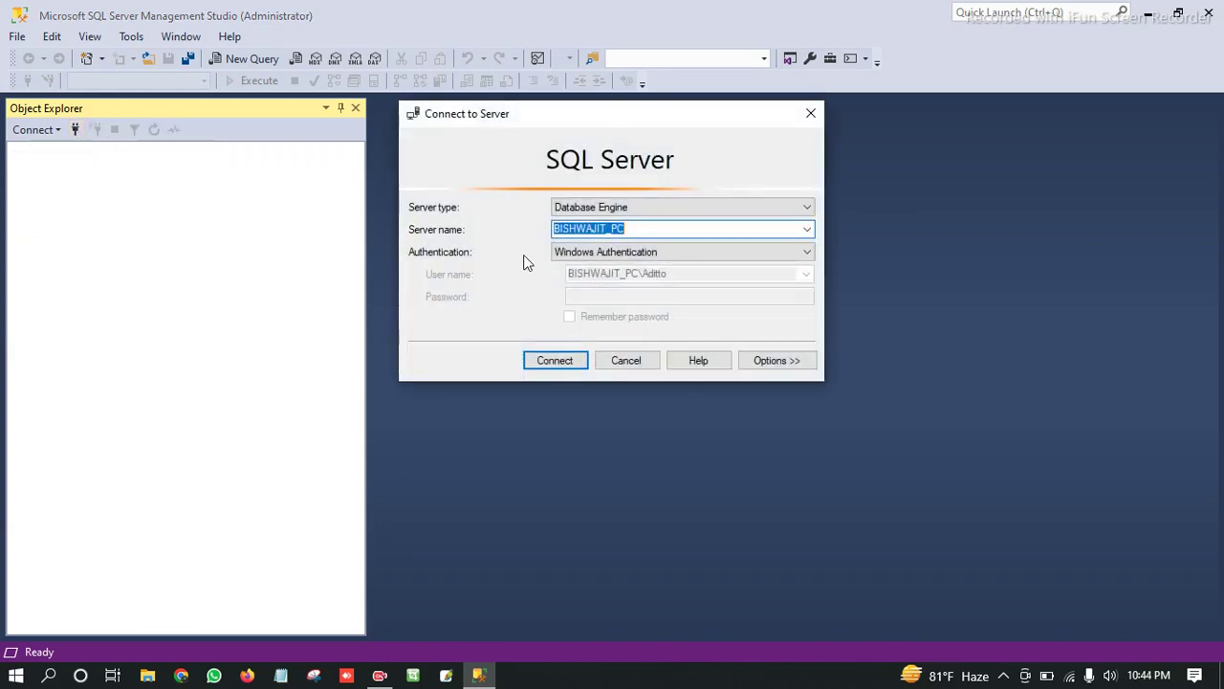
left_click(553, 360)
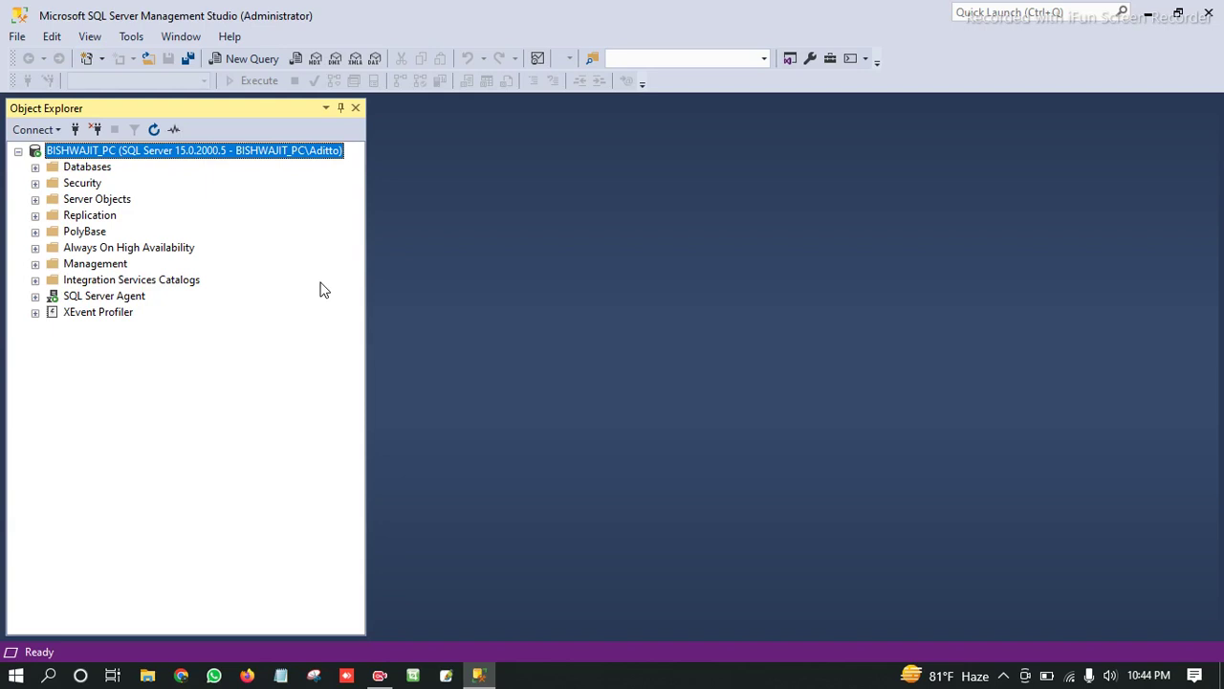
left_click(1004, 675)
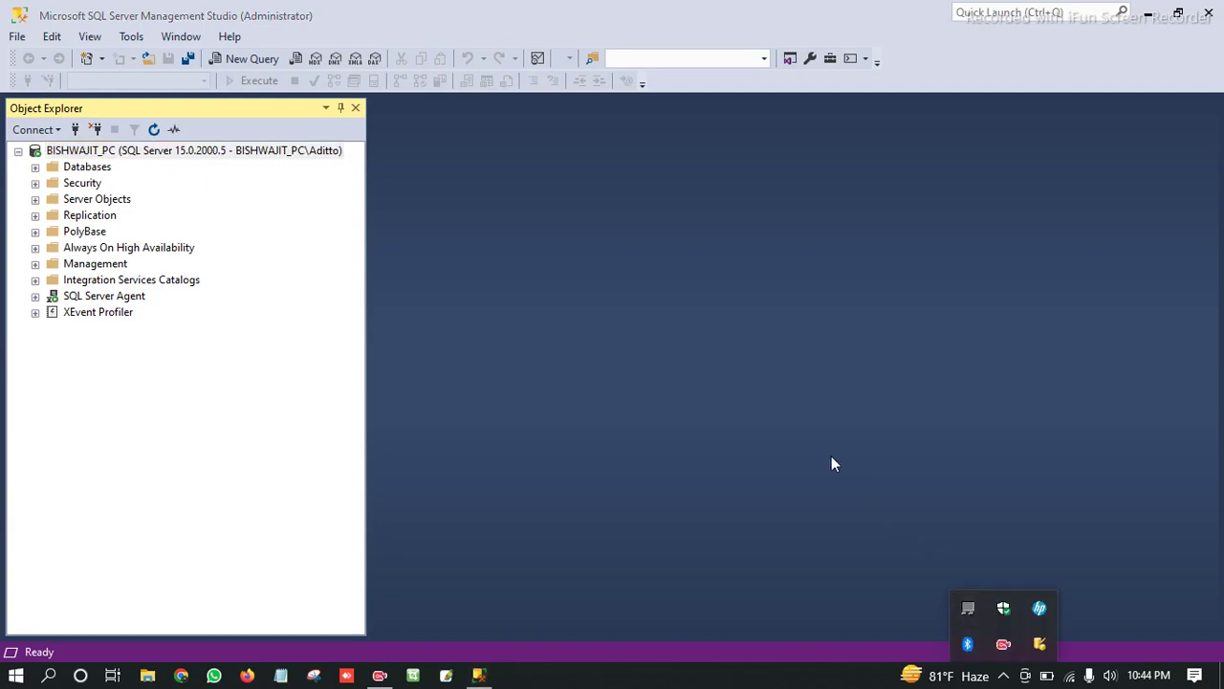